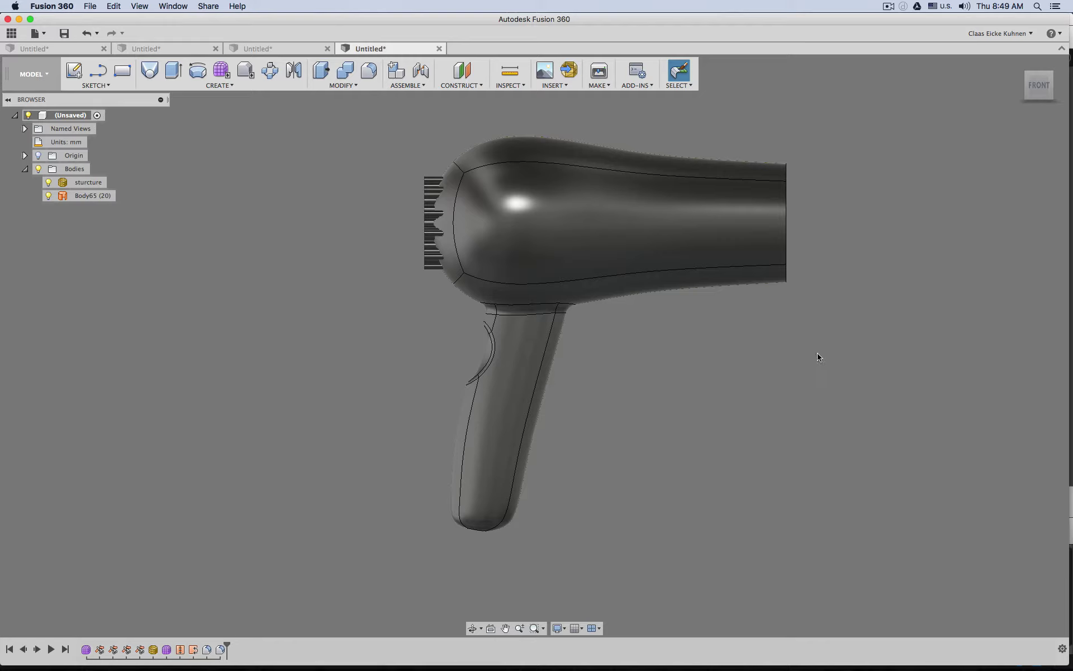
Thicken the hair dryer surface by -2 mm on one side as a new body, and hide the original surface body
shift+middle_drag(839, 352, 740, 372)
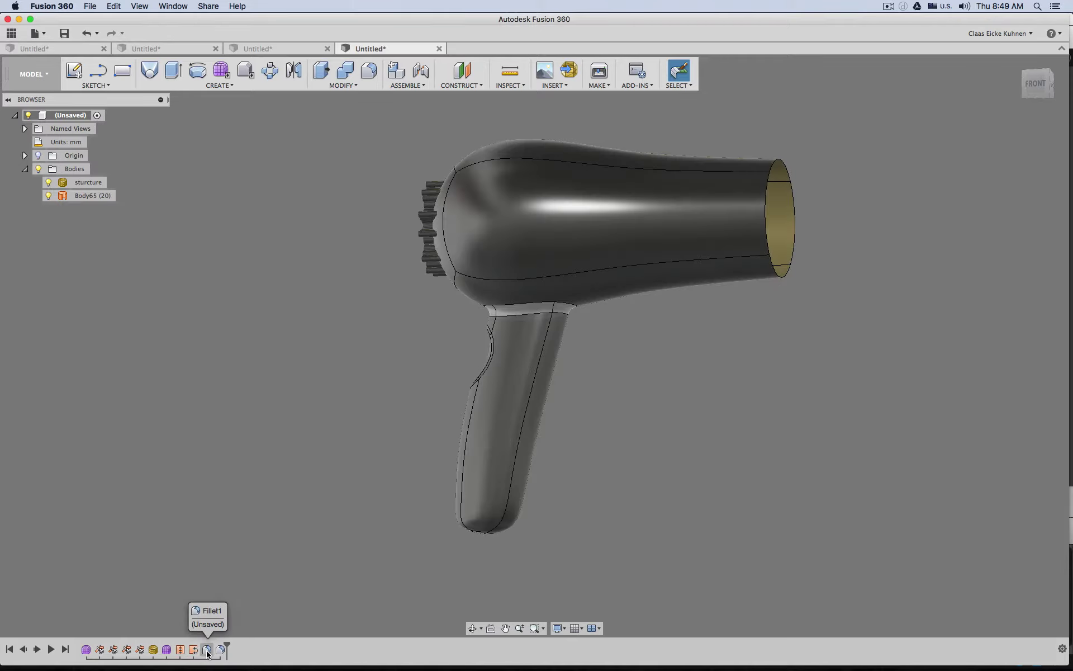
mouse_move(776, 333)
shift+middle_down()
mouse_move(713, 347)
mouse_move(846, 335)
mouse_move(671, 341)
mouse_move(787, 337)
shift+middle_up()
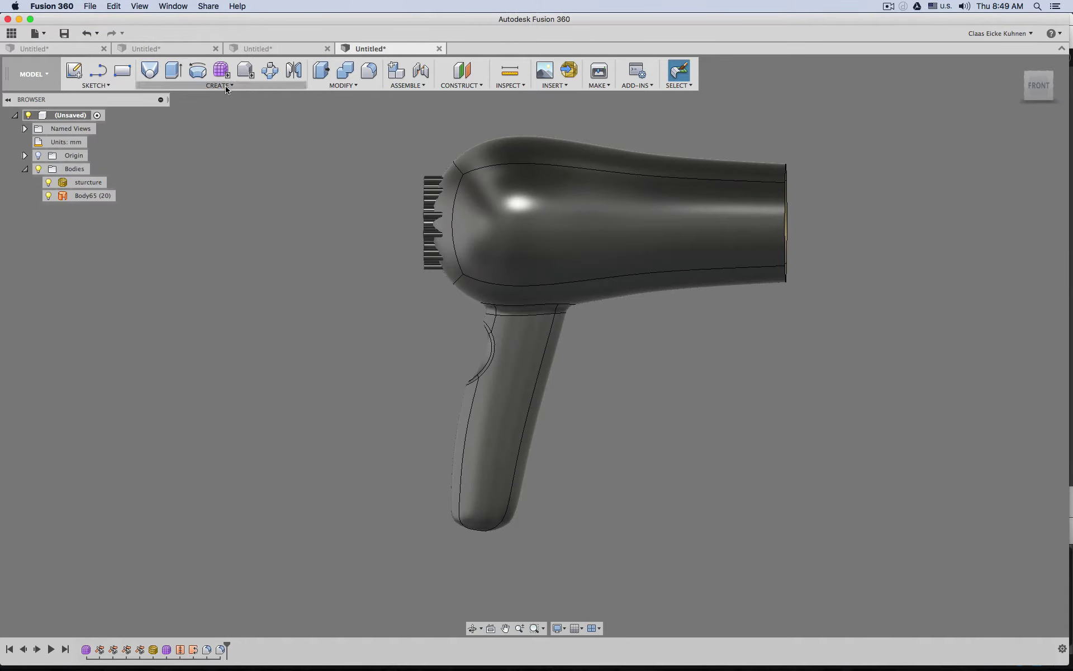
click(226, 86)
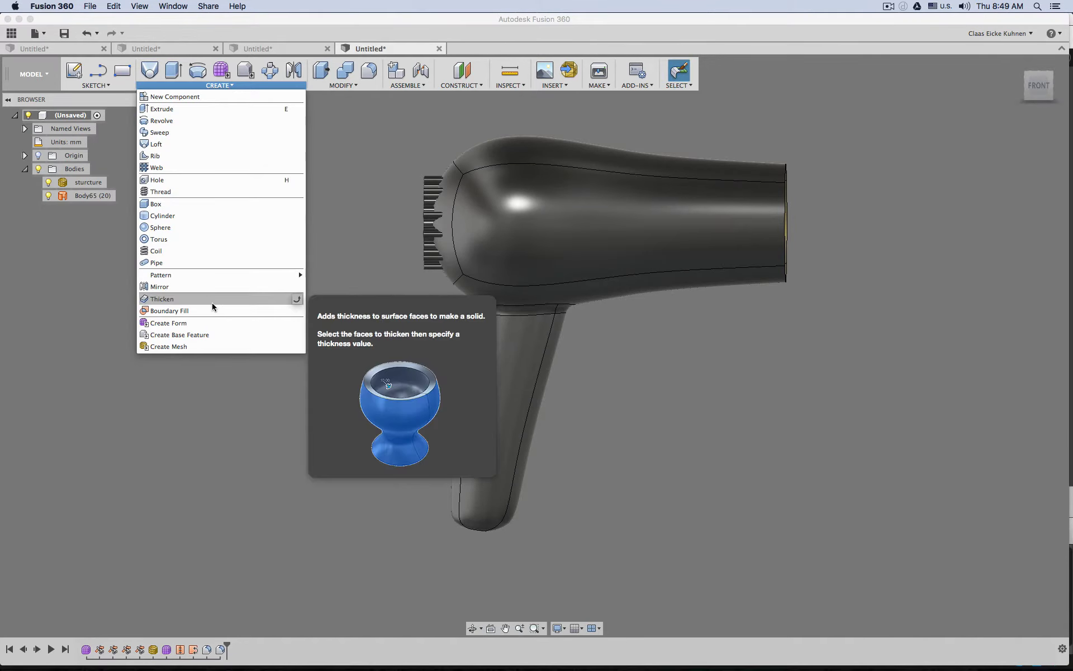
click(233, 300)
click(713, 255)
shift+middle_drag(871, 281, 844, 289)
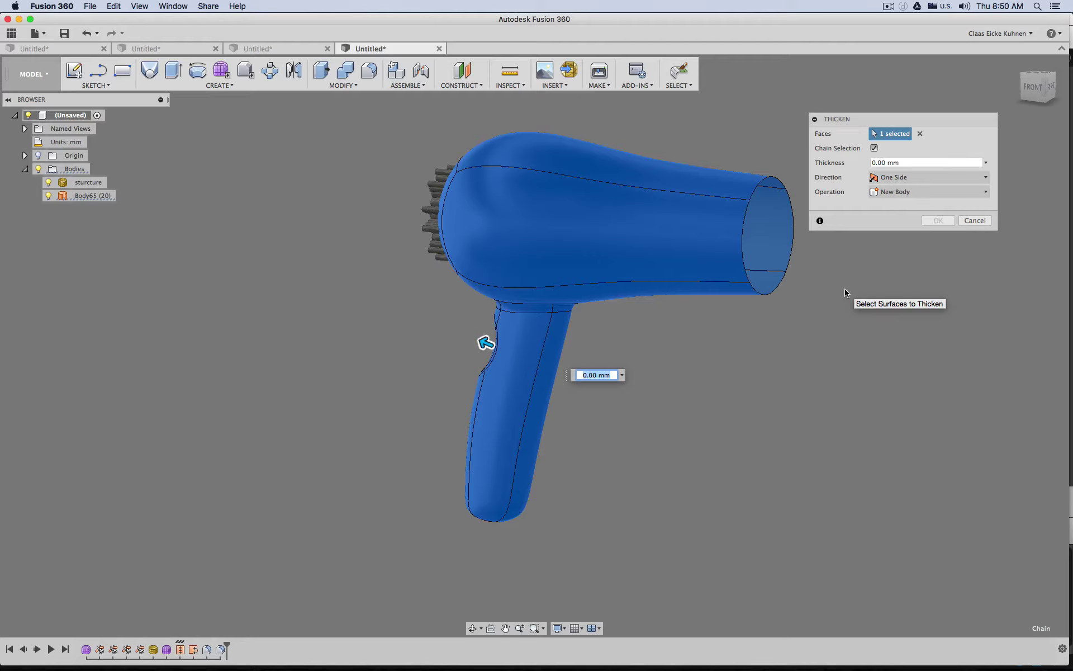
text(-2)
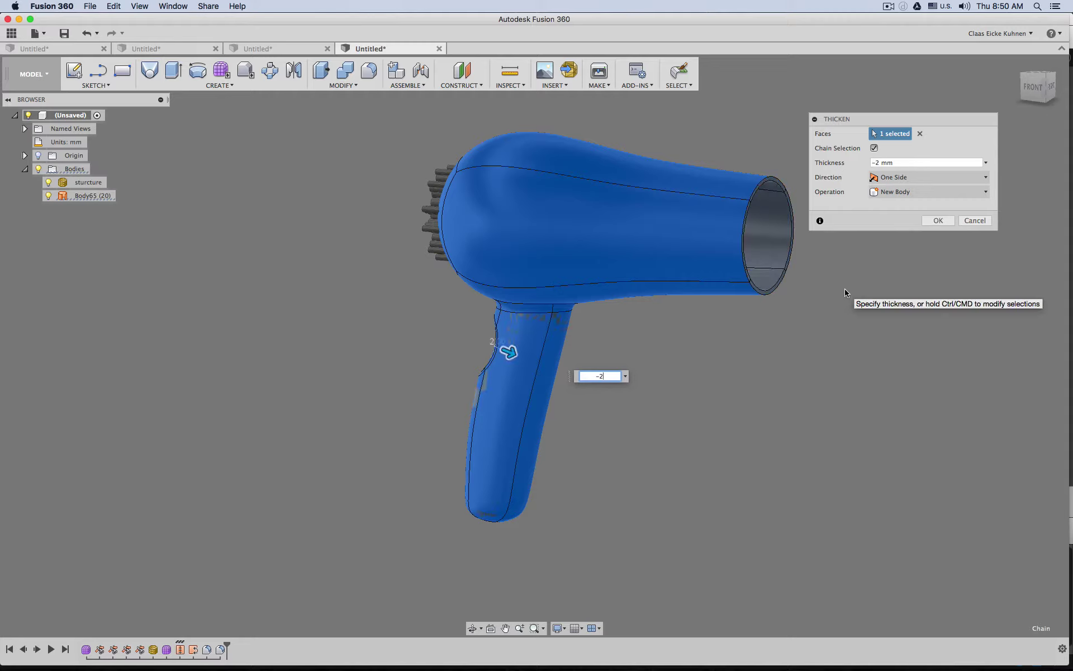
key(Return)
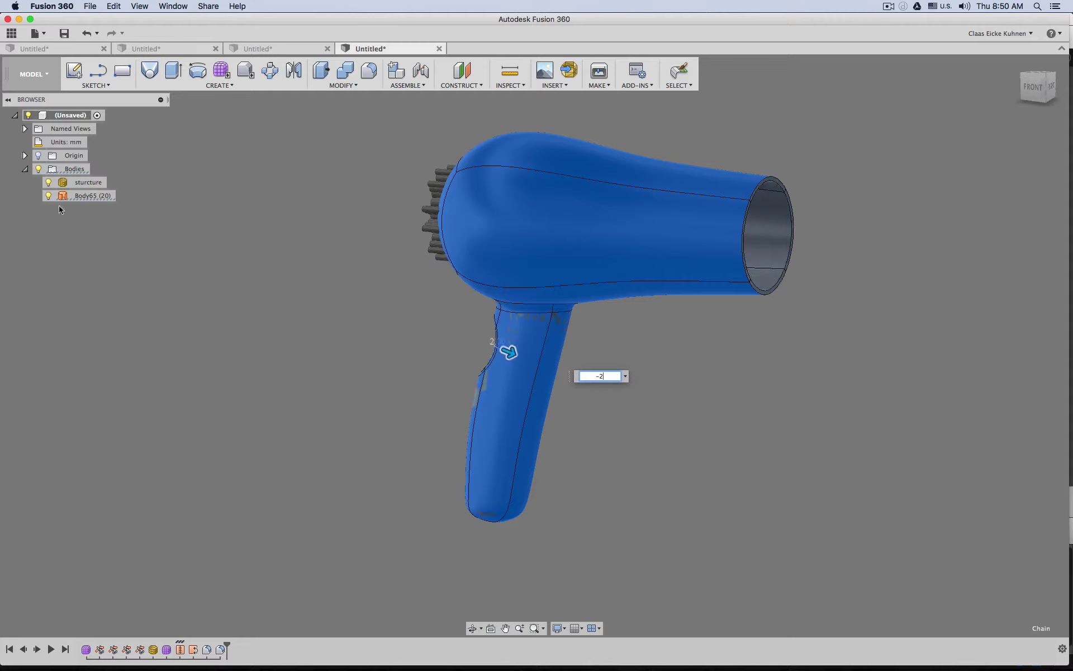
click(49, 195)
shift+middle_drag(748, 283, 829, 285)
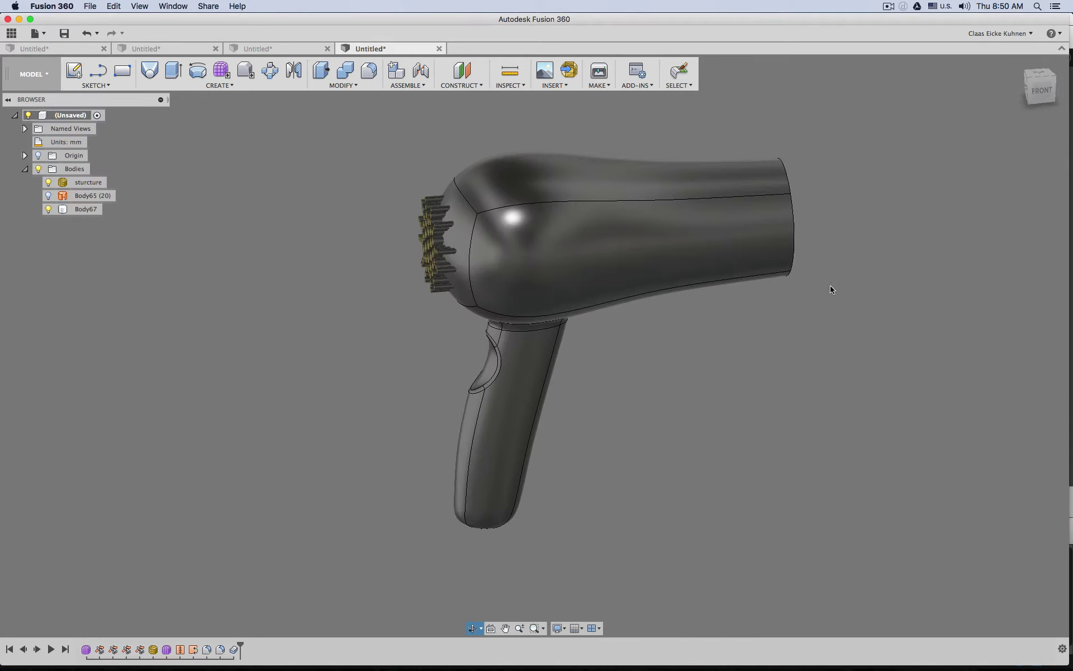
Split the thickened hair dryer body with the XZ origin plane and hide the front half
click(359, 88)
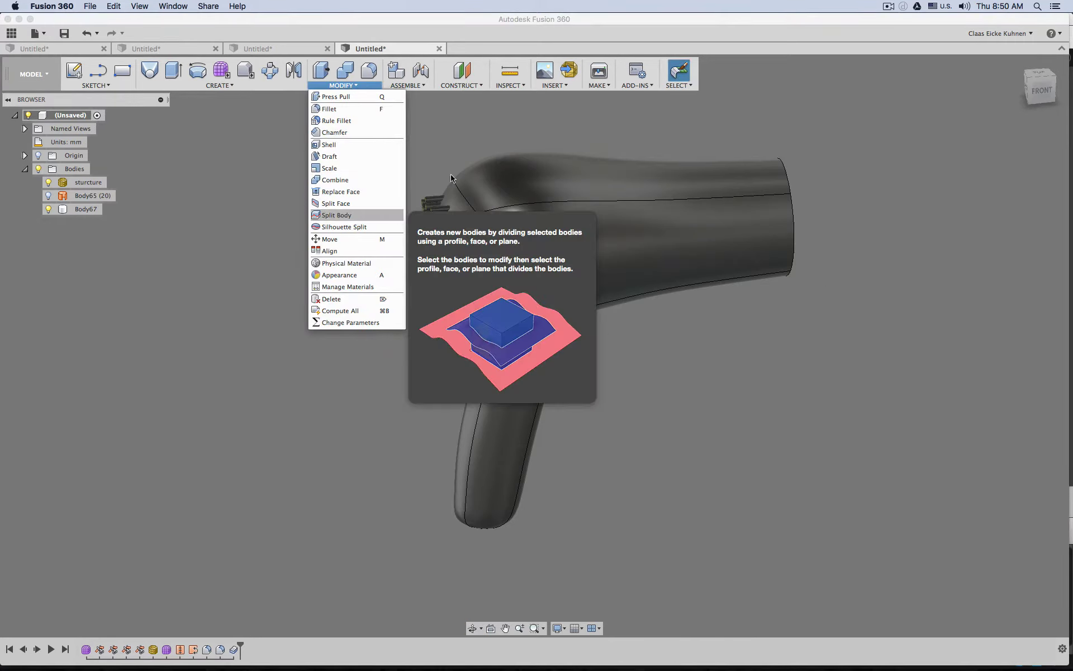
click(337, 215)
click(676, 263)
click(25, 155)
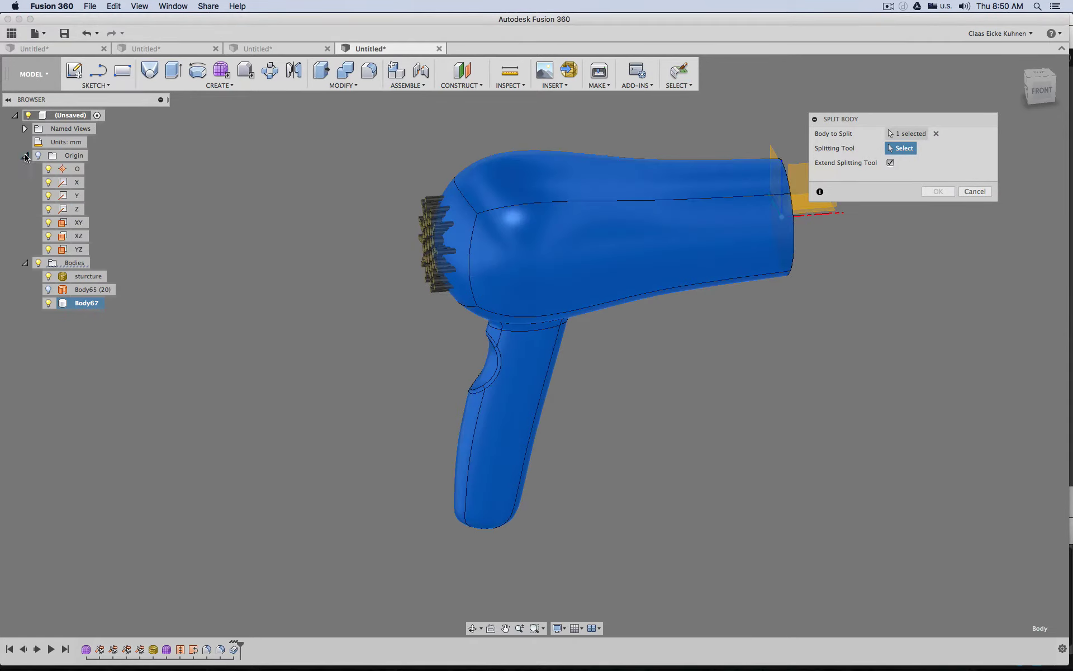
click(79, 237)
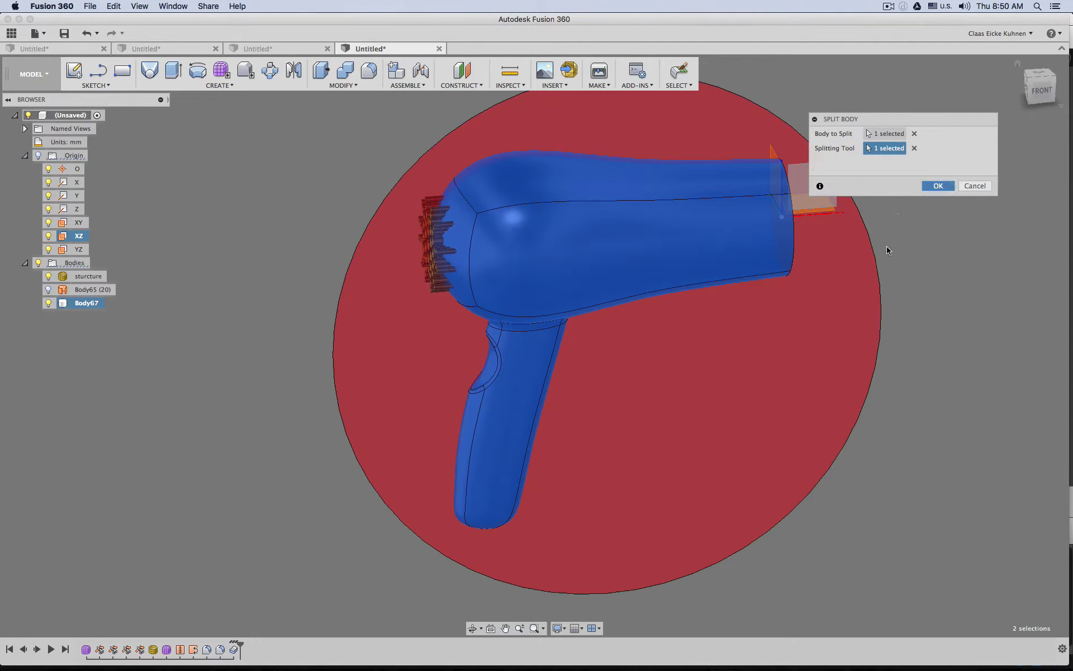
key(Return)
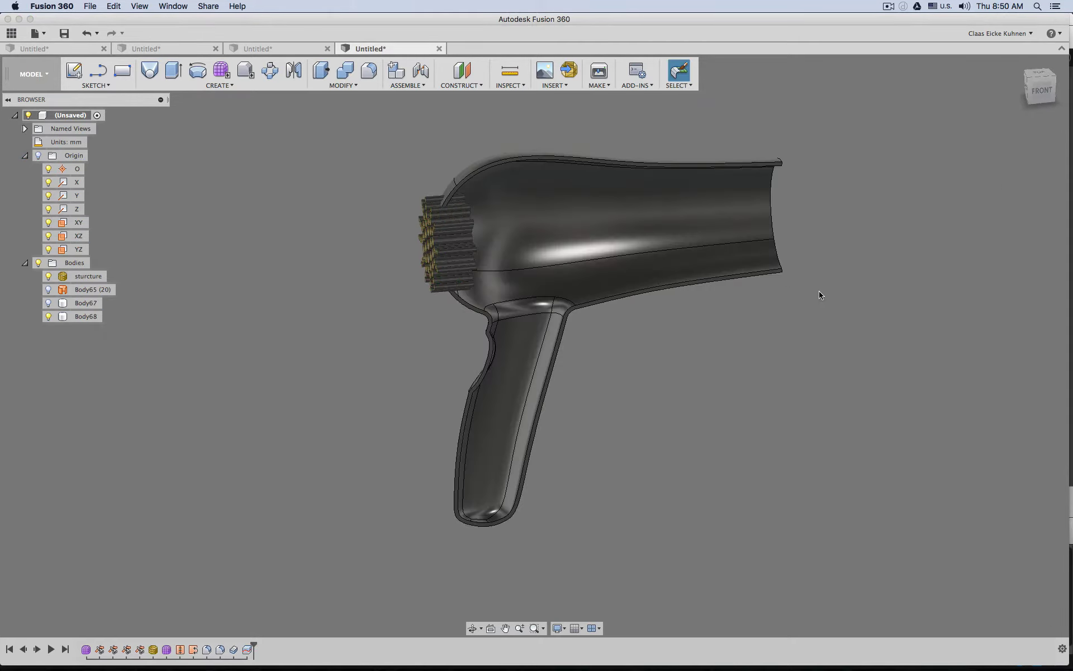
Examine the narrow inner fillet faces around the finger recess and the wall section along the handle
shift+middle_drag(820, 295, 807, 268)
scroll(514, 362, up, 5)
scroll(426, 276, up, 5)
shift+middle_drag(440, 266, 361, 253)
click(459, 260)
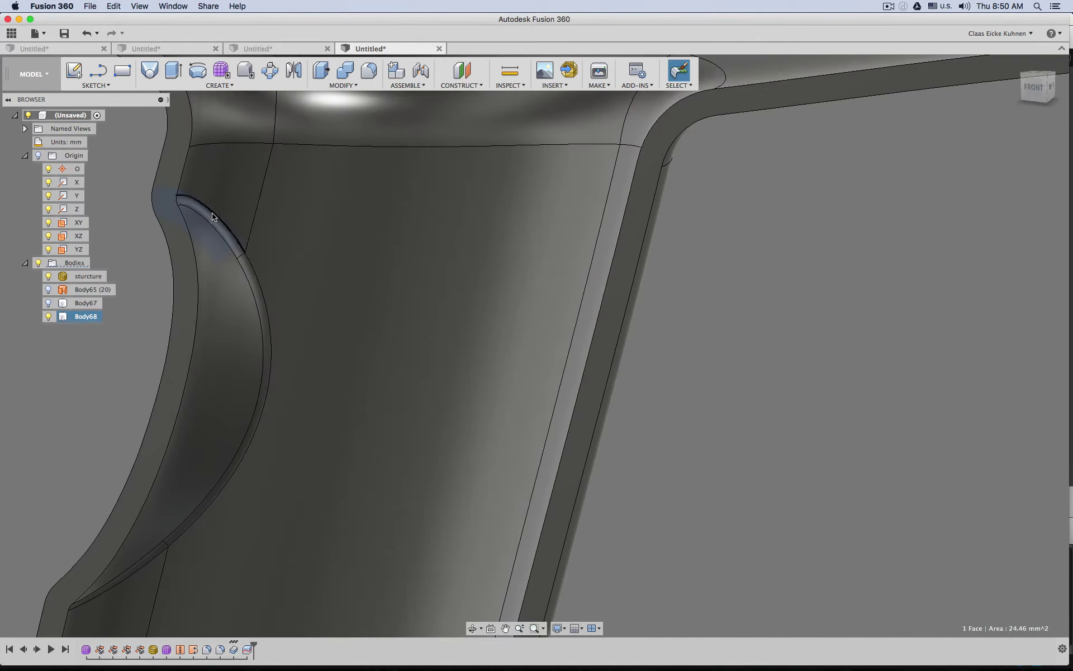
click(212, 217)
scroll(223, 224, down, 5)
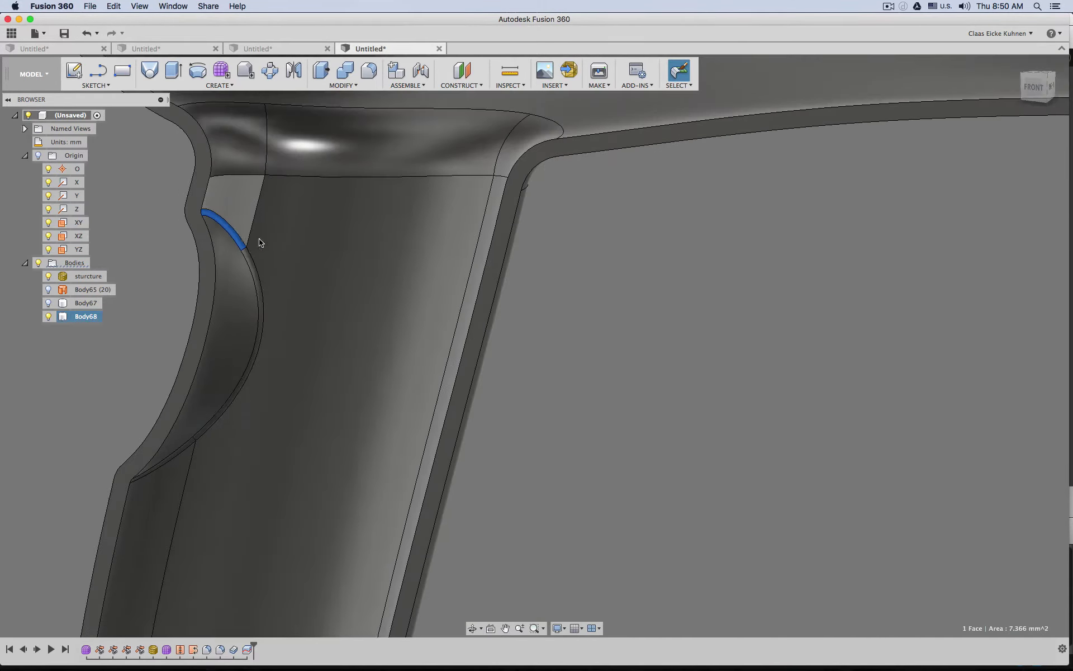
shift+middle_drag(286, 246, 441, 265)
scroll(565, 368, down, 2)
middle_drag(565, 371, 600, 234)
scroll(598, 279, down, 3)
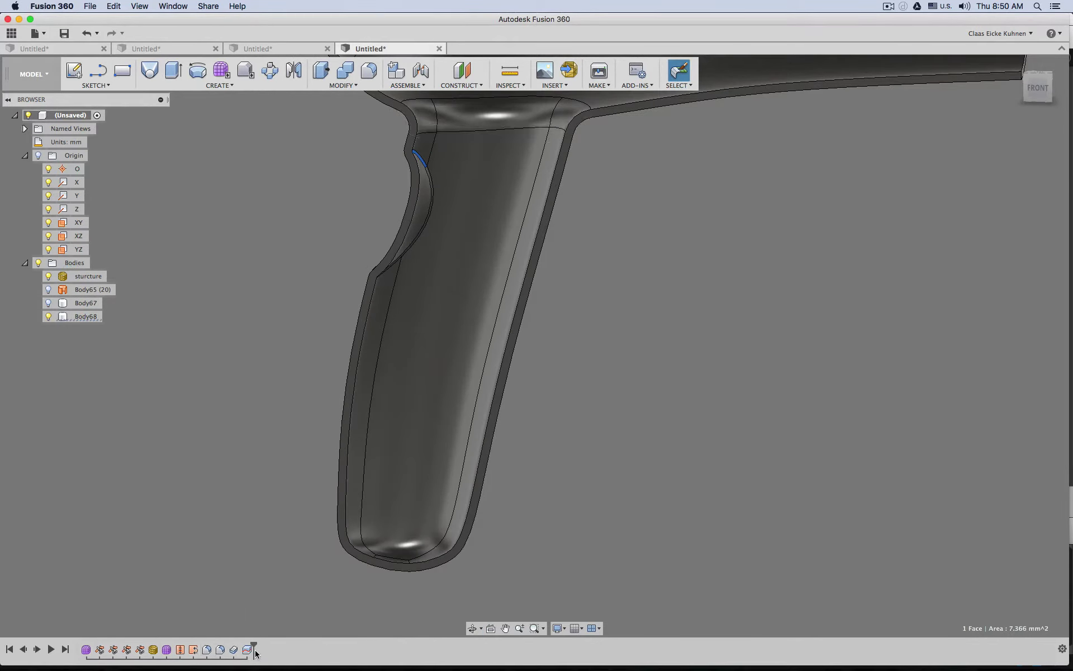
Edit the Thicken feature to give the hair dryer shell a thicker wall
click(235, 650)
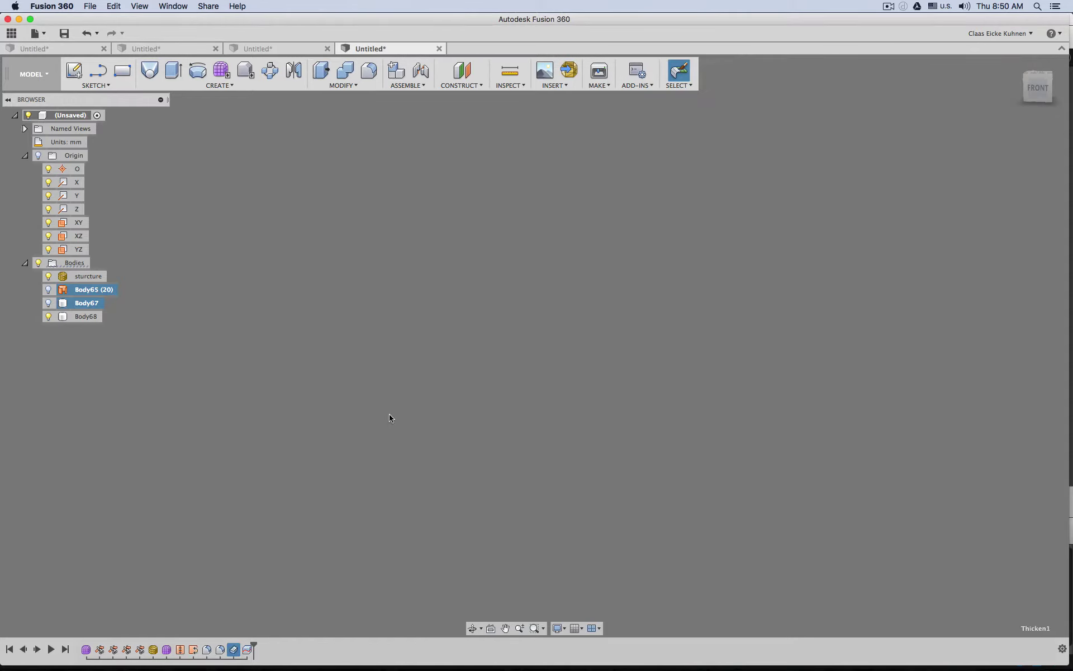
scroll(512, 345, down, 2)
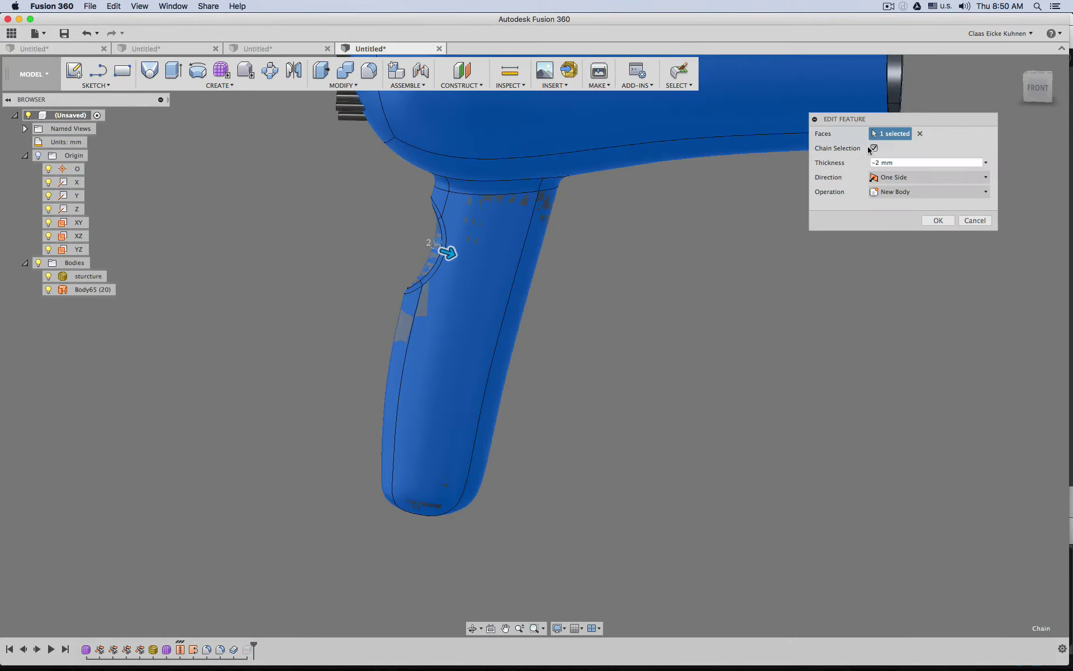
drag(880, 163, 876, 162)
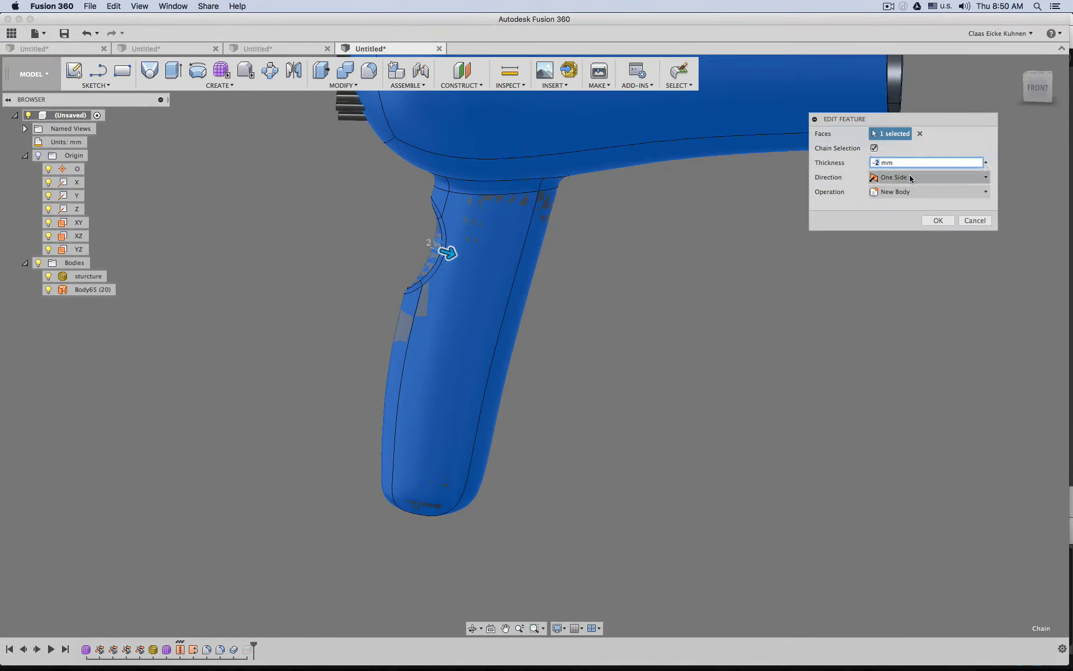
click(943, 224)
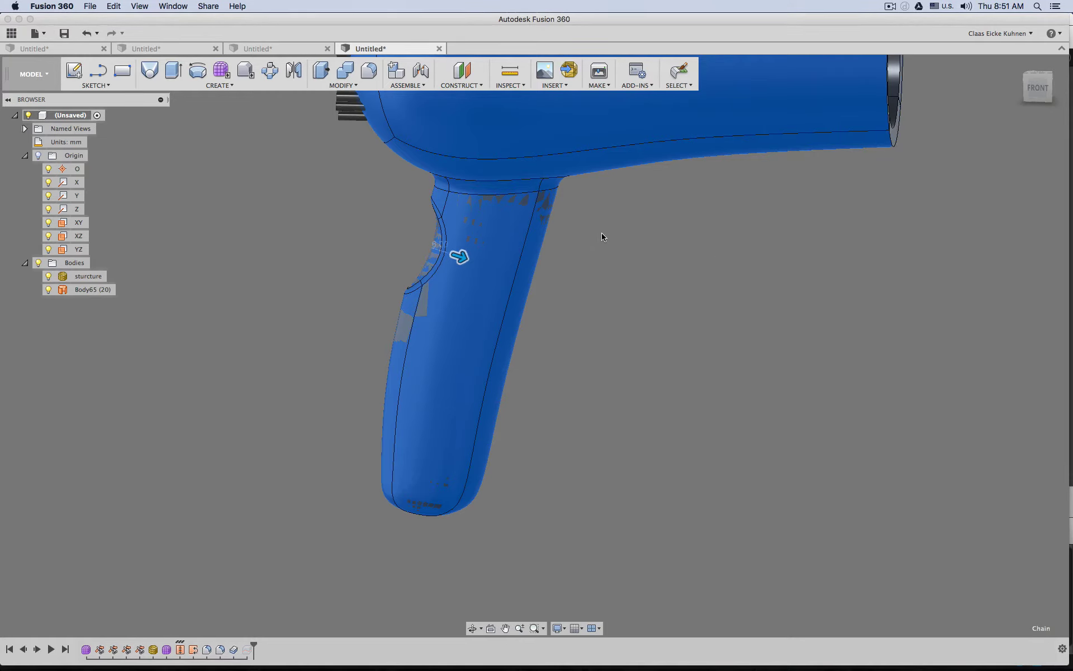
Examine the thicker shell's inner surfaces at the handle's bottom end and around the finger recess
middle_drag(580, 233, 624, 280)
scroll(482, 242, down, 3)
scroll(481, 245, up, 5)
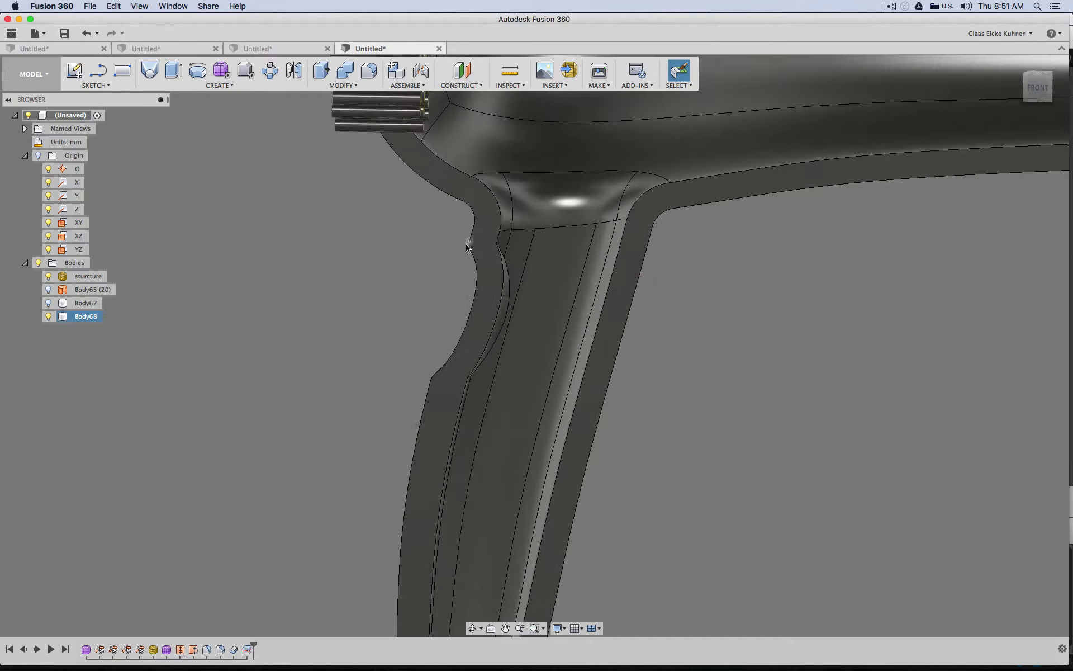
shift+middle_drag(455, 256, 501, 391)
scroll(458, 532, up, 8)
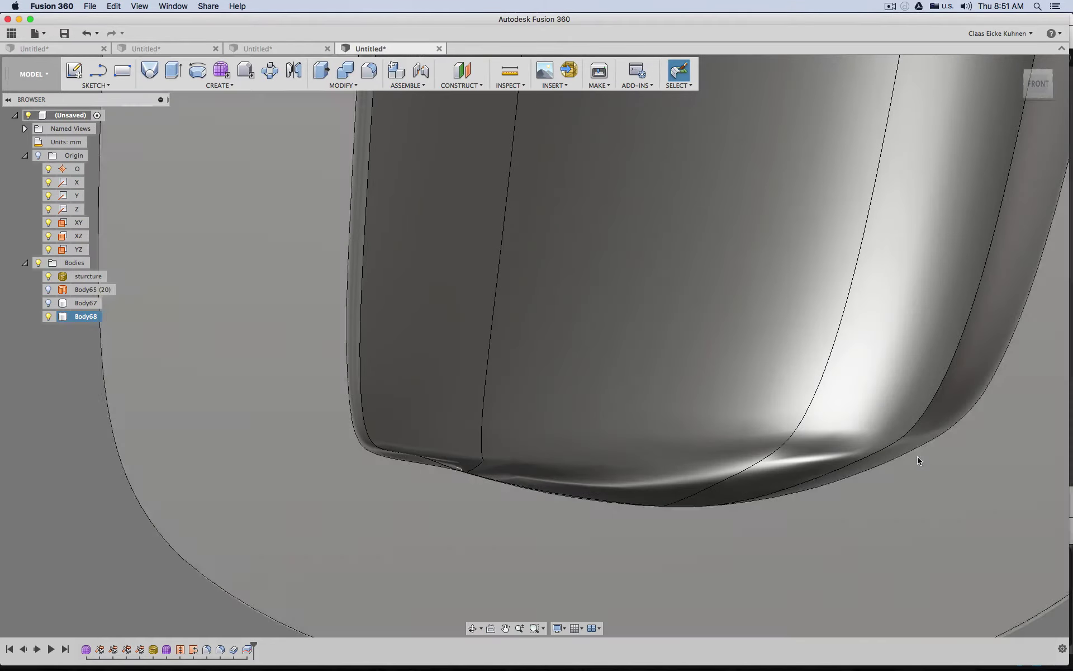
scroll(728, 499, down, 4)
middle_drag(699, 502, 667, 431)
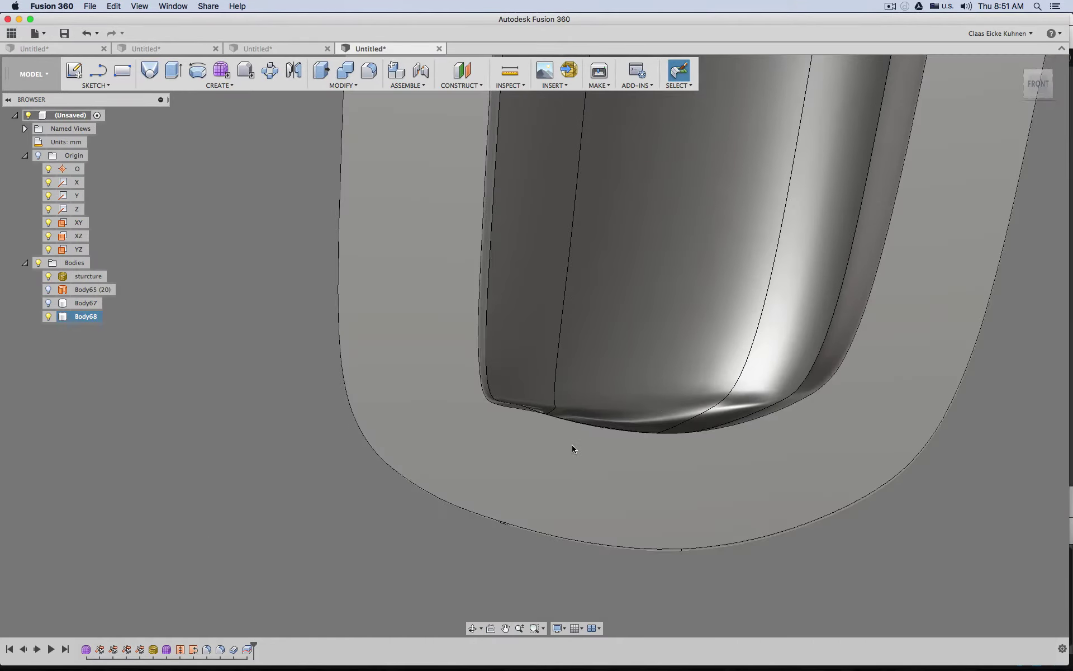
scroll(571, 445, down, 6)
middle_drag(610, 98, 582, 258)
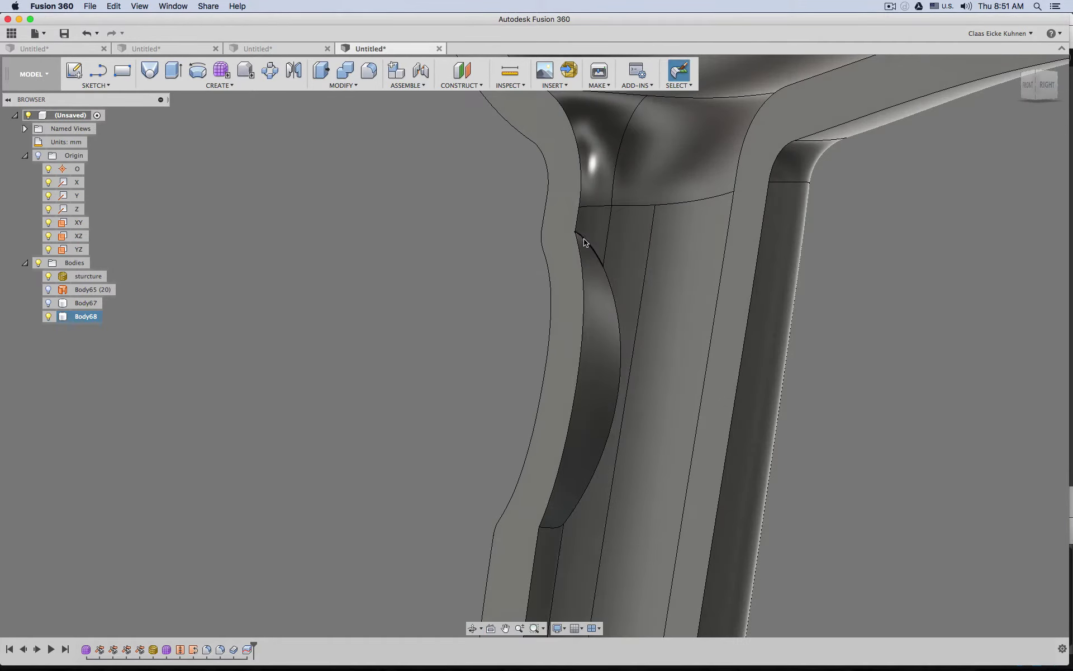
Select the inner edges bordering the handle's finger recess and examine them on the sectioned shell
click(585, 242)
click(614, 288)
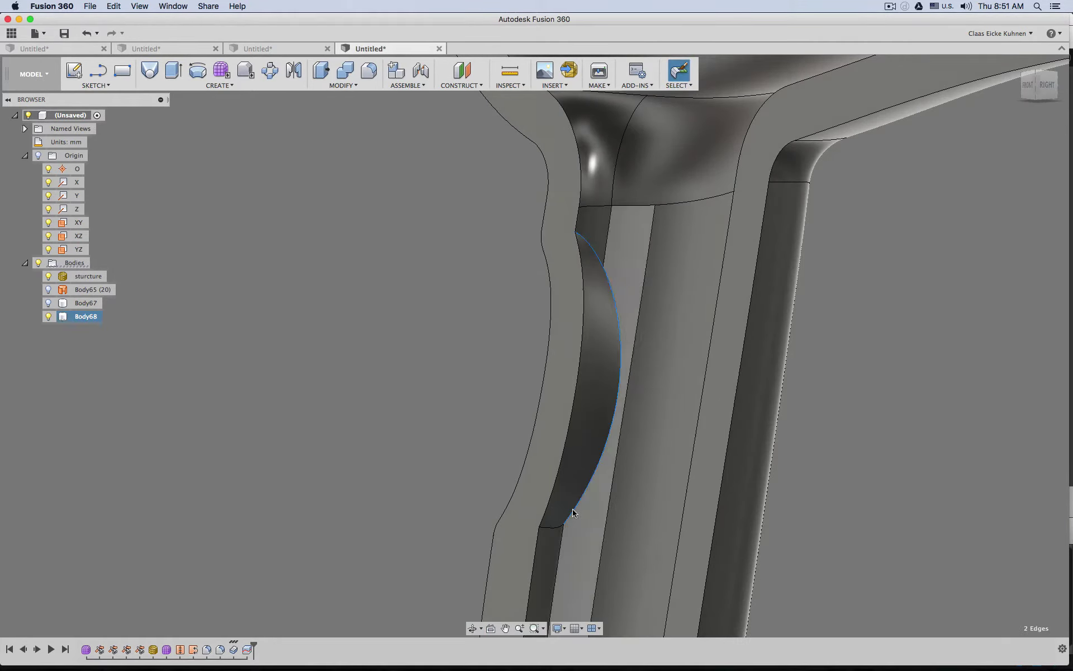
shift+click(551, 526)
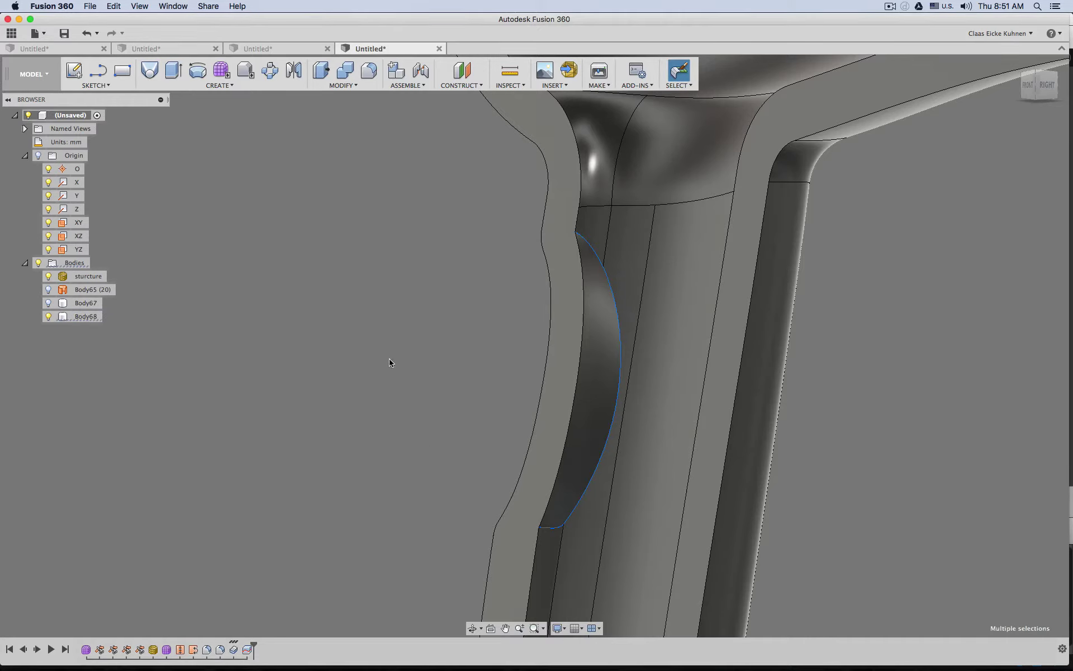
scroll(562, 256, down, 2)
scroll(475, 285, down, 4)
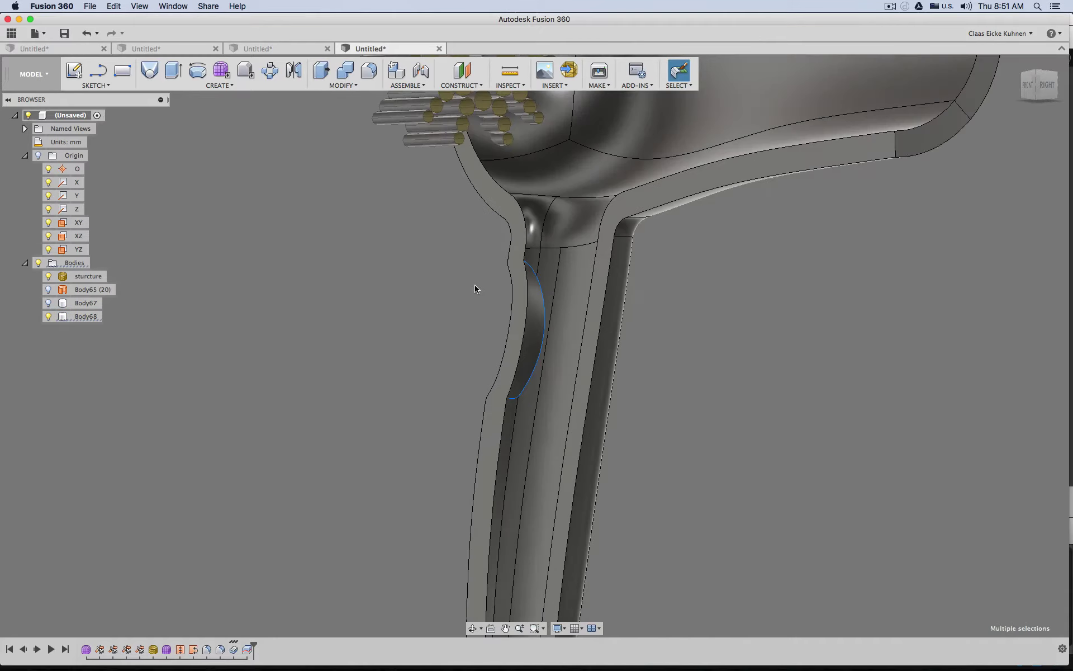
shift+middle_drag(469, 285, 462, 308)
scroll(458, 308, down, 2)
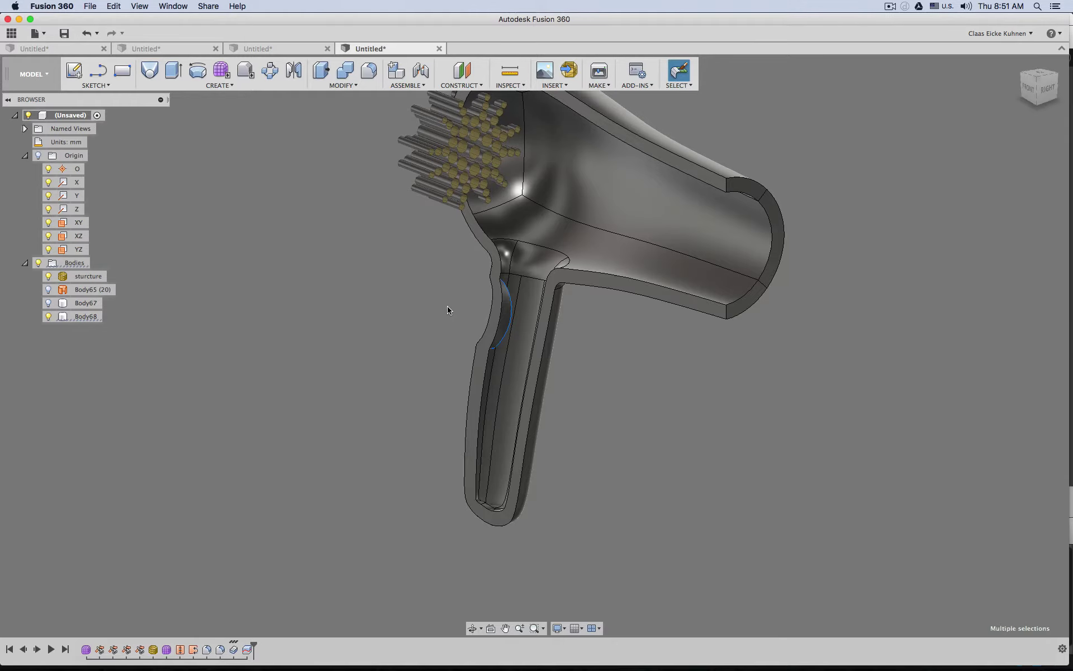
shift+middle_drag(447, 310, 685, 378)
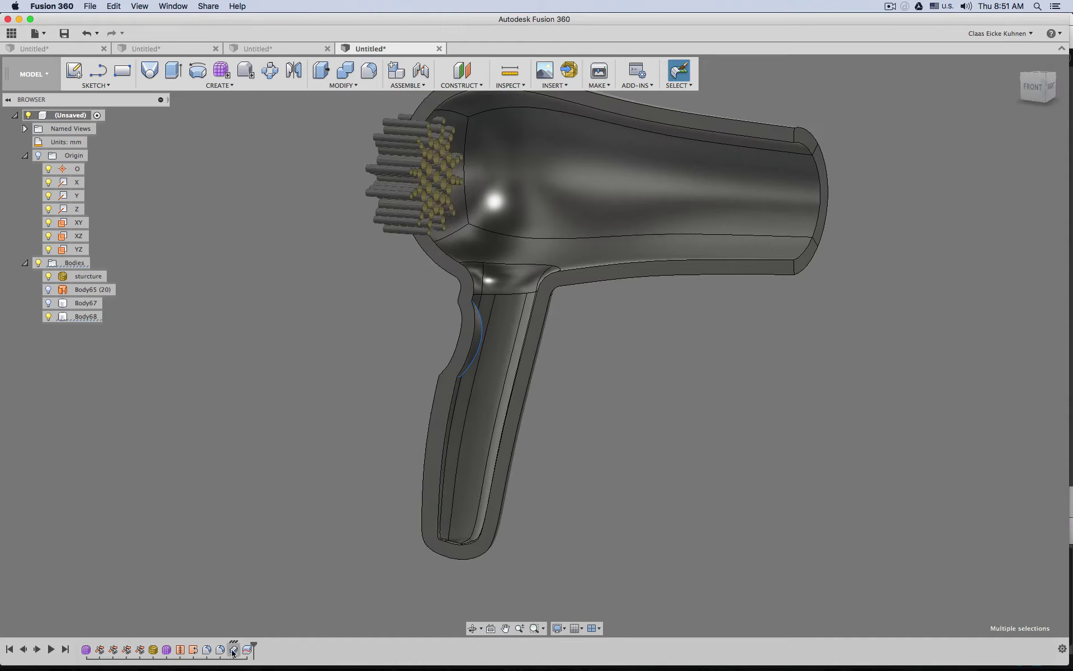
Remove the split and thicken features from the timeline and show the original surface body again
drag(253, 647, 240, 648)
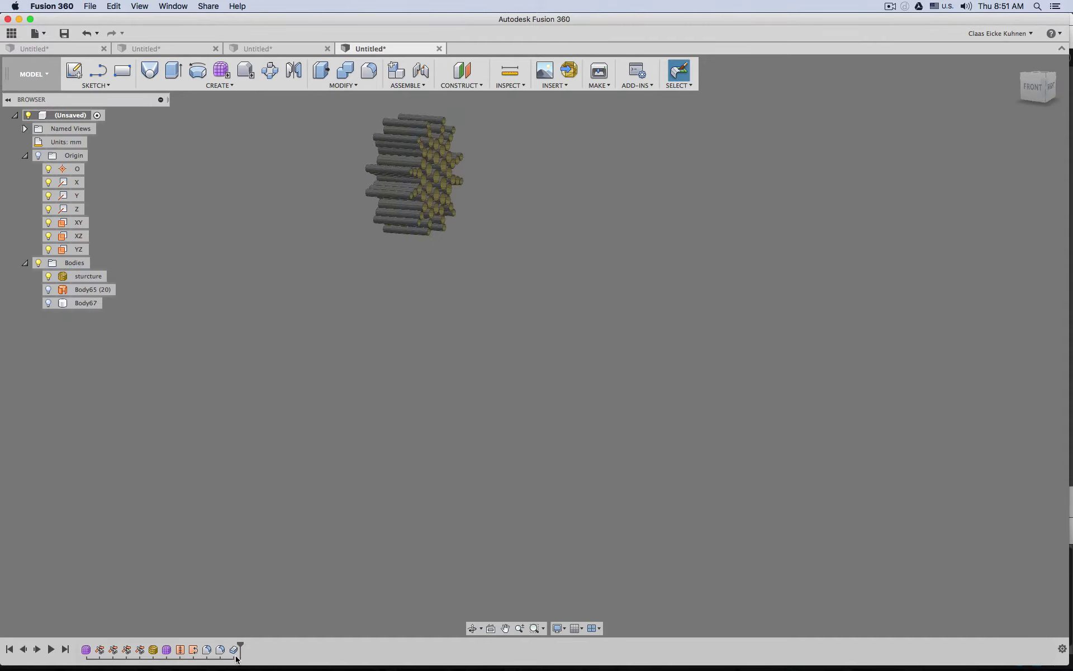
key(Delete)
click(48, 290)
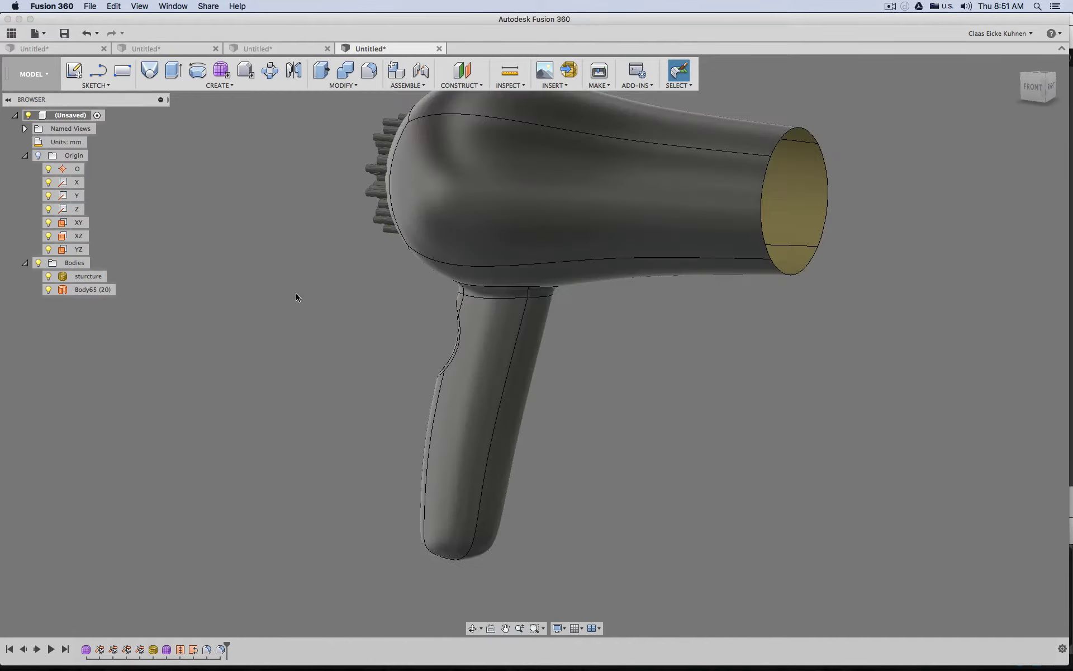
Edit the second form feature, convert the tube mesh "sturcture" at the rear into new bodies, and finish the form
shift+middle_drag(300, 297, 374, 278)
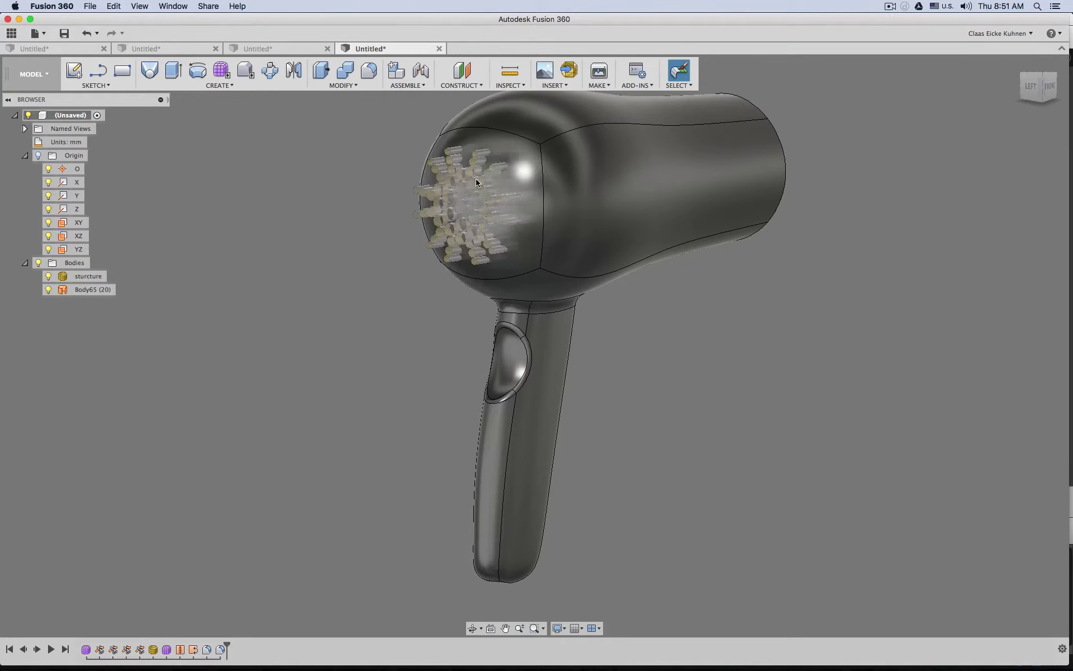
scroll(569, 173, up, 5)
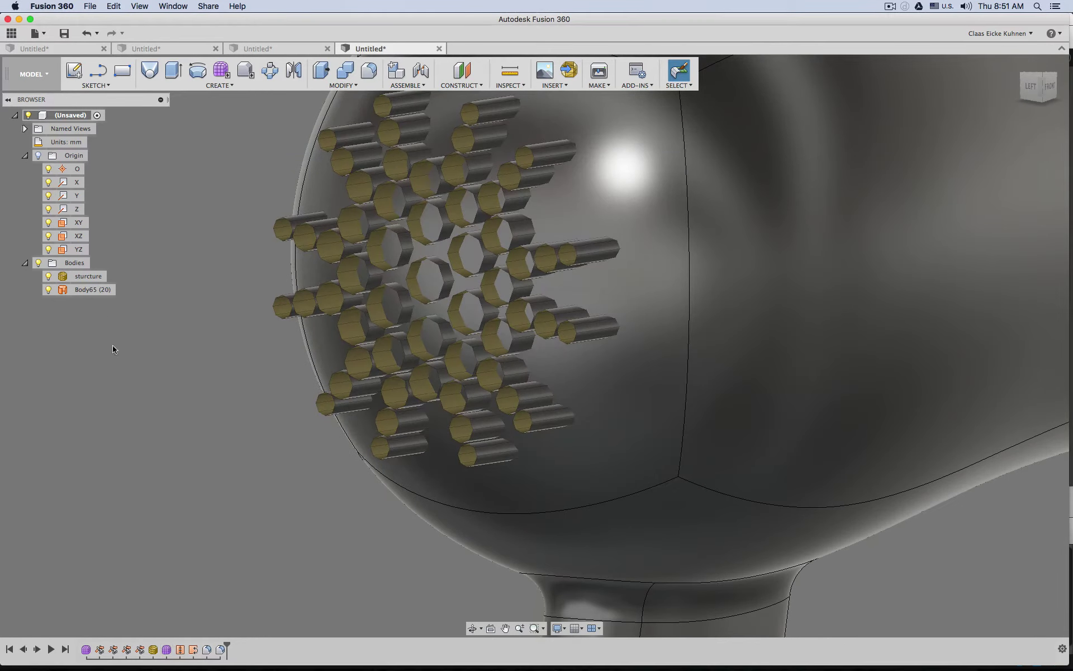
double_click(166, 650)
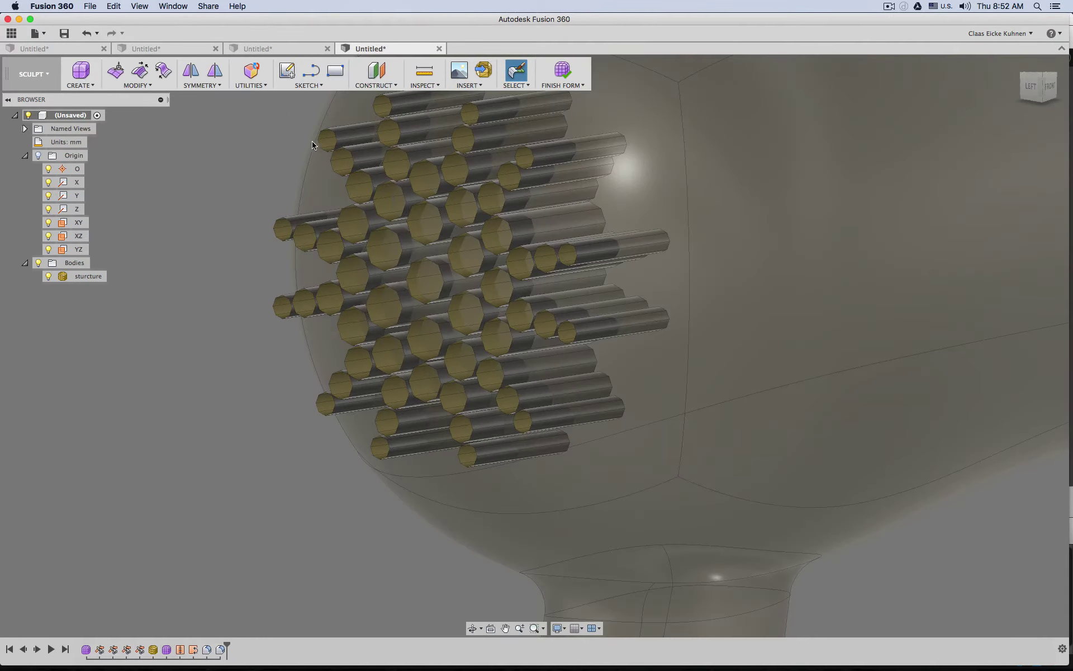
click(251, 70)
click(418, 193)
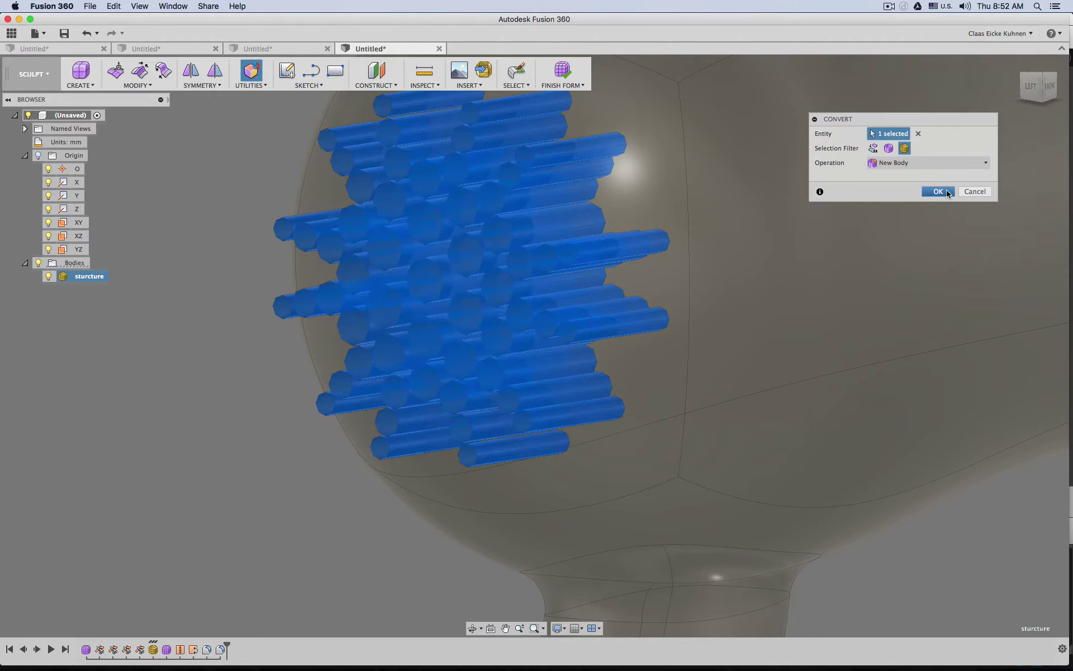
key(Return)
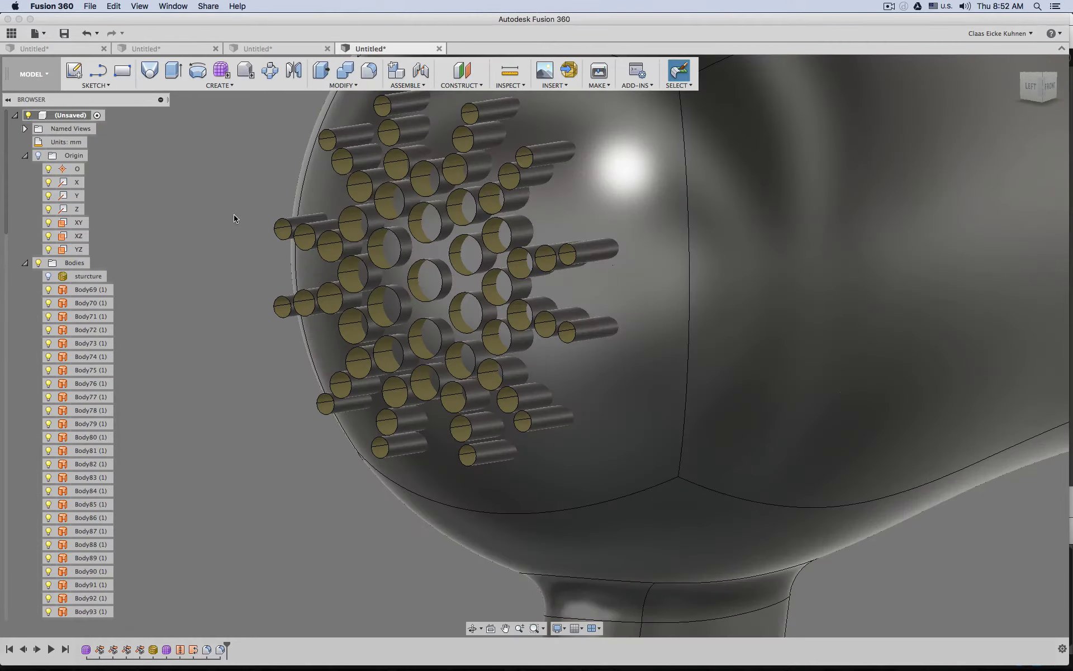
Switch to the Patch workspace and trim the rear dryer surface with tube Body71, removing the circular piece inside it
click(33, 74)
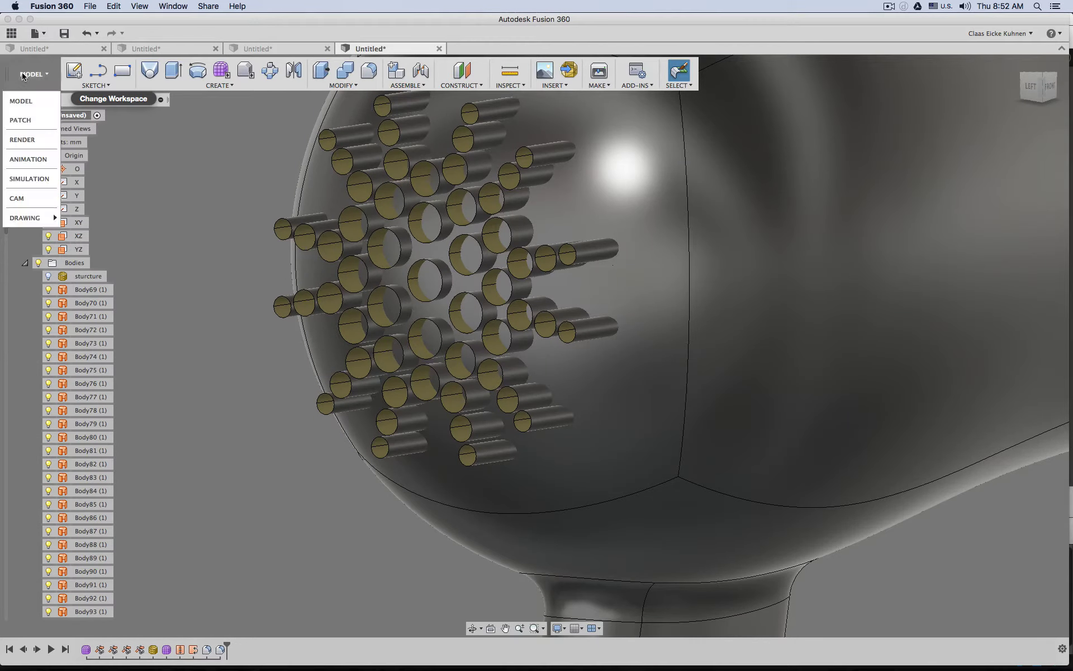
click(44, 123)
click(225, 70)
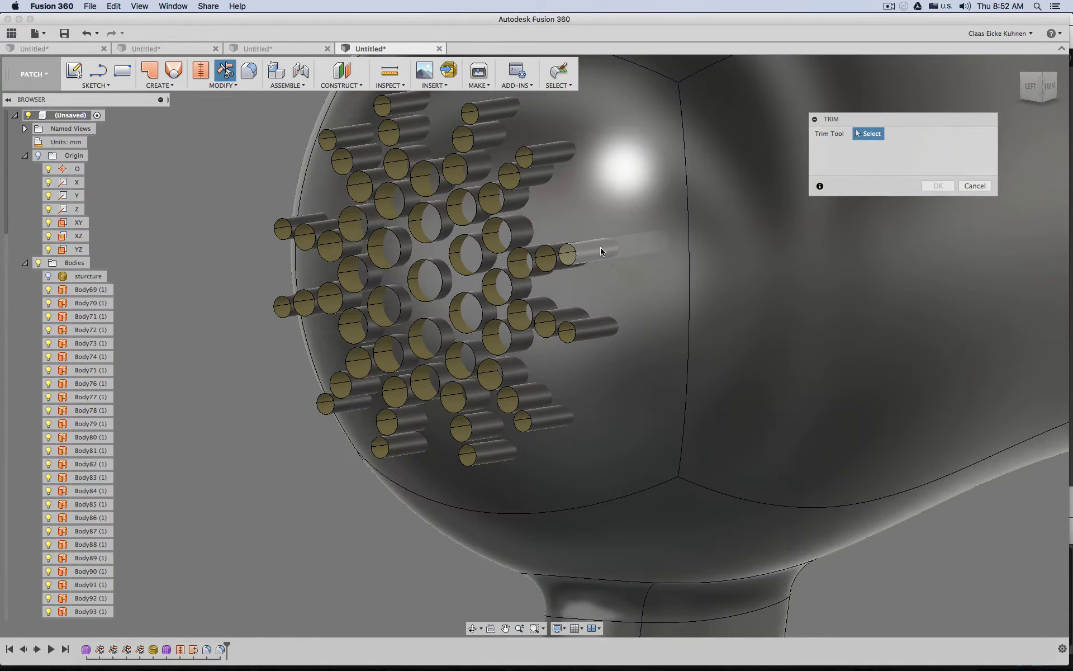
click(601, 251)
shift+middle_drag(582, 228, 620, 218)
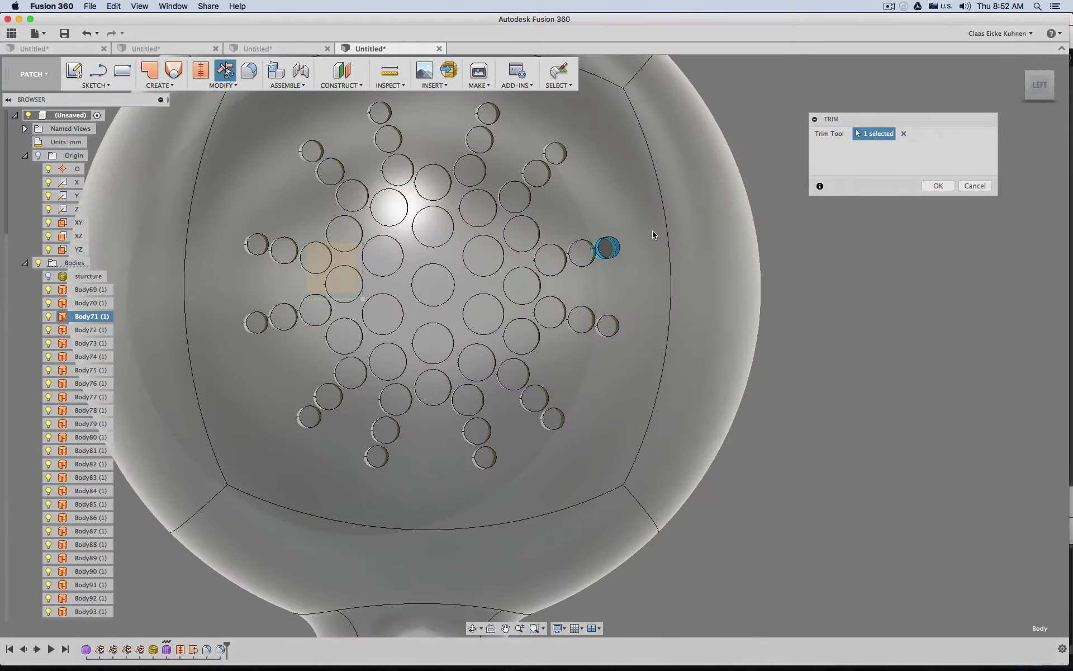
scroll(654, 239, down, 3)
scroll(654, 240, up, 6)
shift+middle_drag(580, 258, 575, 257)
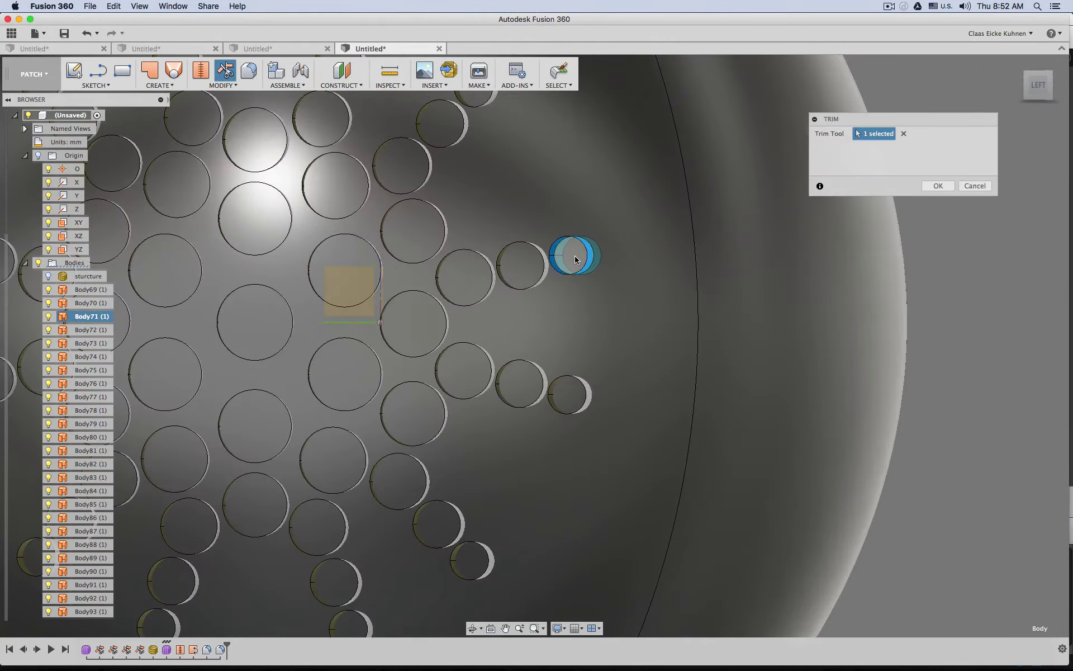
click(938, 185)
Select all the tube surface bodies from Body69 to Body123 and hide them
scroll(888, 251, down, 3)
mouse_move(621, 252)
shift+middle_down()
mouse_move(647, 268)
mouse_move(554, 257)
shift+middle_up()
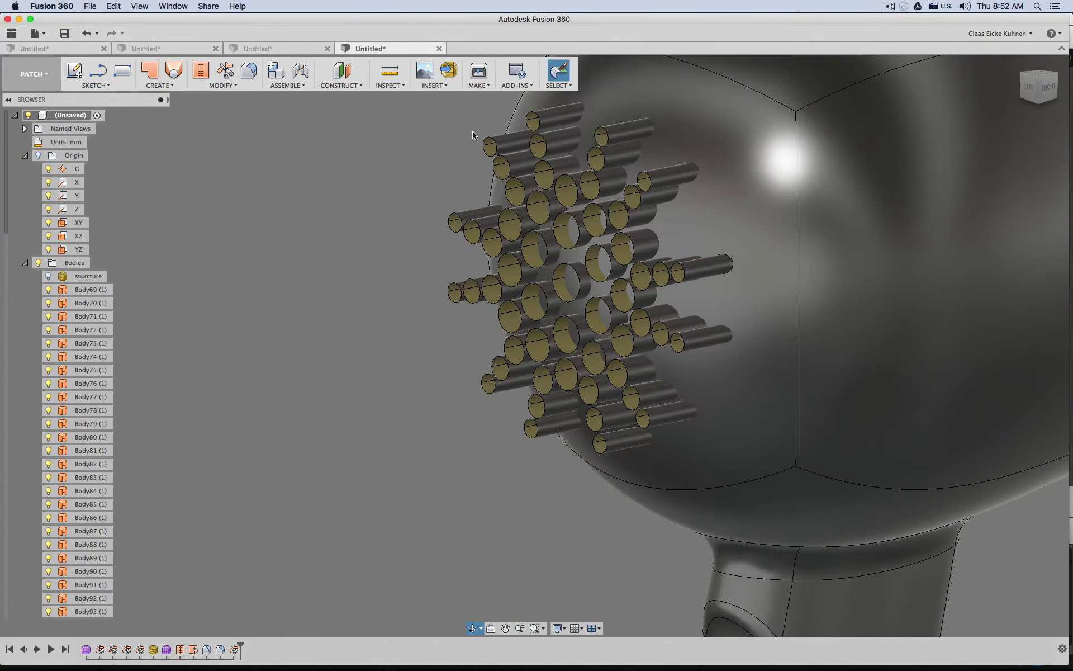
click(83, 290)
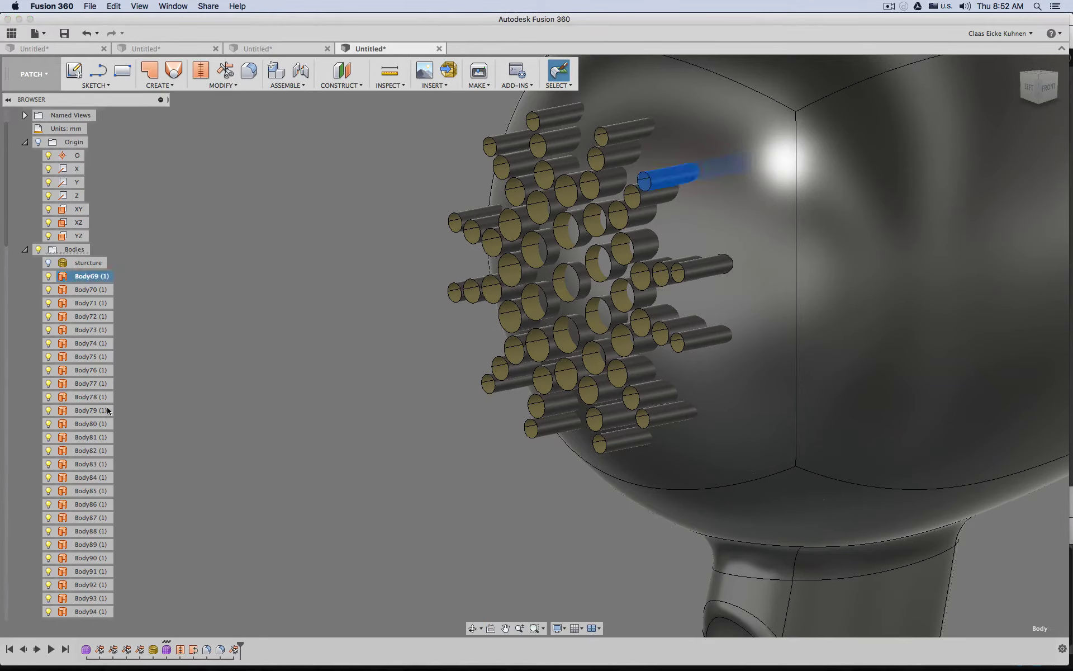
scroll(110, 414, down, 5)
scroll(109, 410, down, 8)
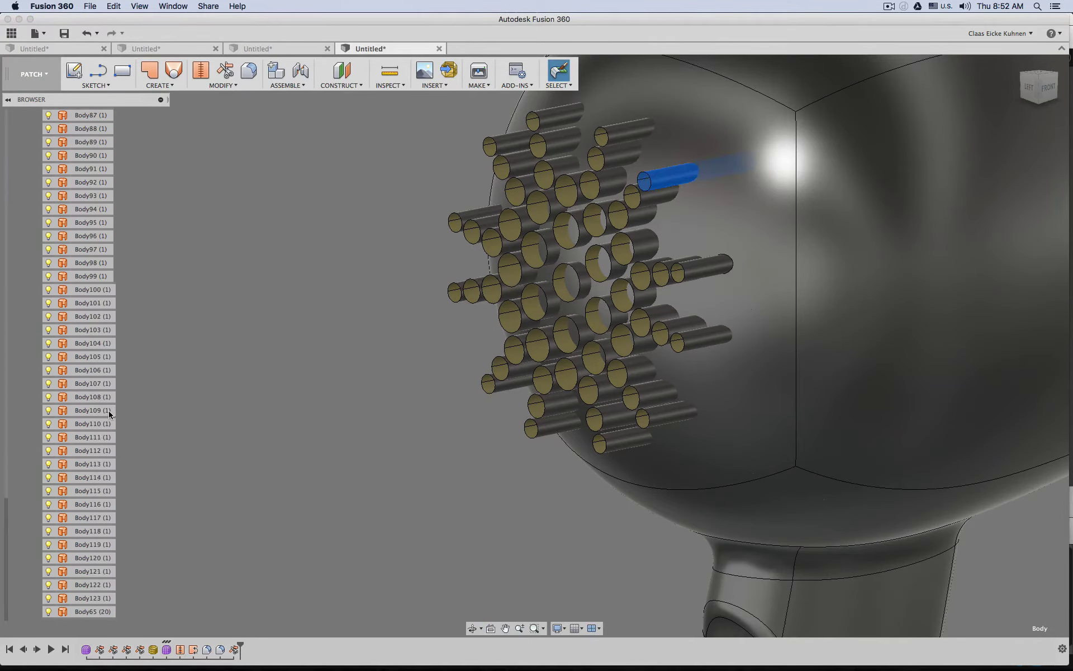
click(90, 598)
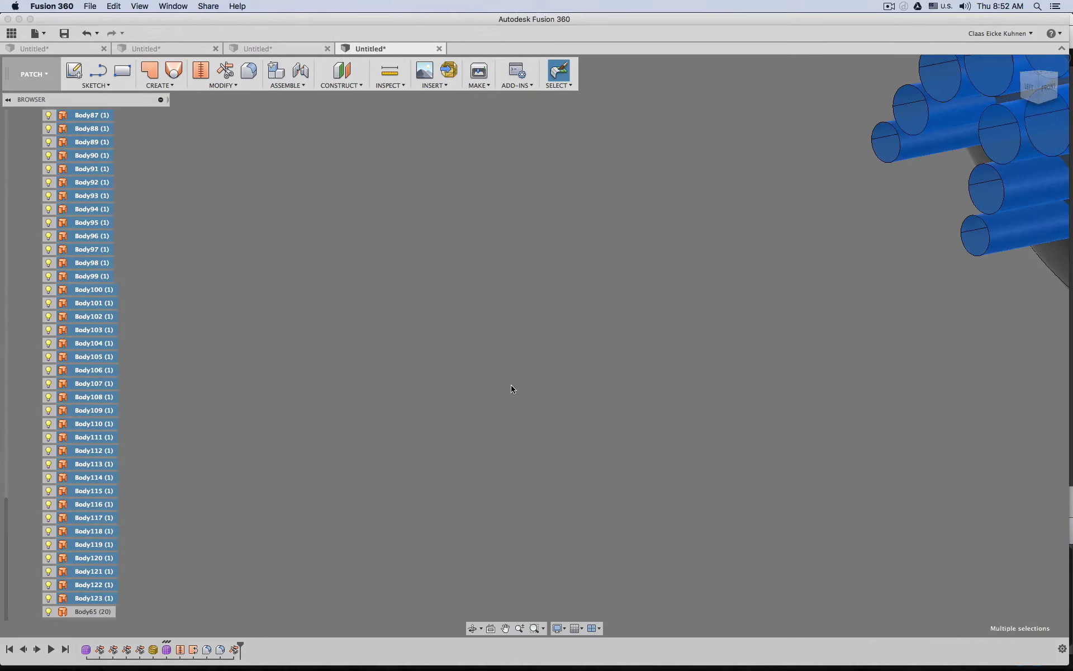
scroll(582, 358, down, 5)
key(v)
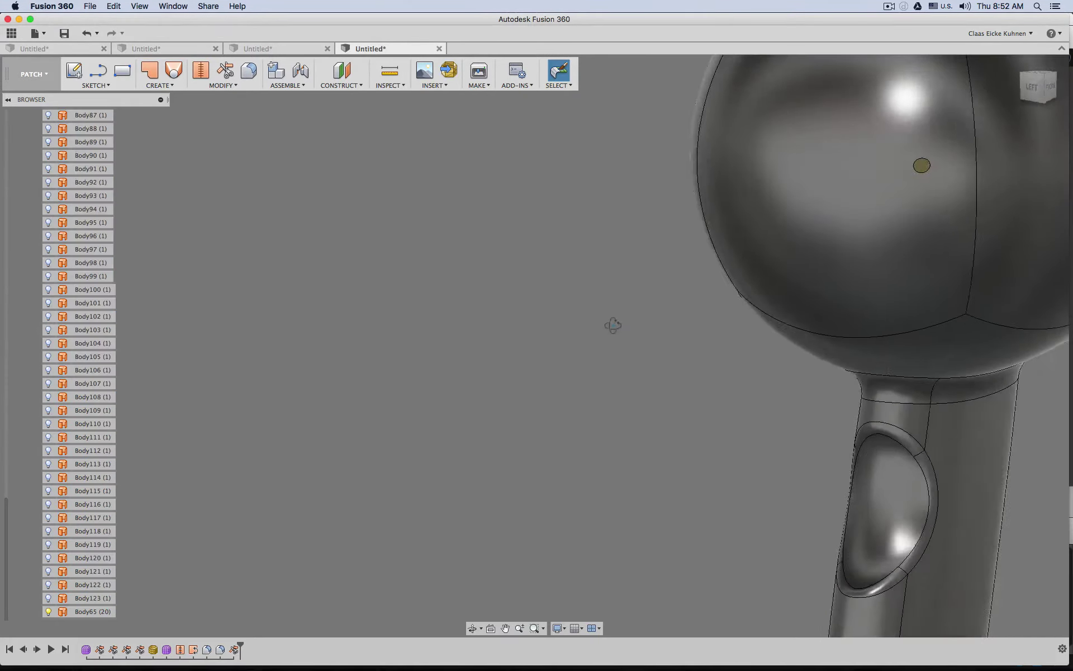
Thicken the trimmed hair dryer surface by -2 mm on one side as a new body
shift+middle_drag(614, 325, 420, 335)
scroll(420, 334, down, 5)
click(226, 87)
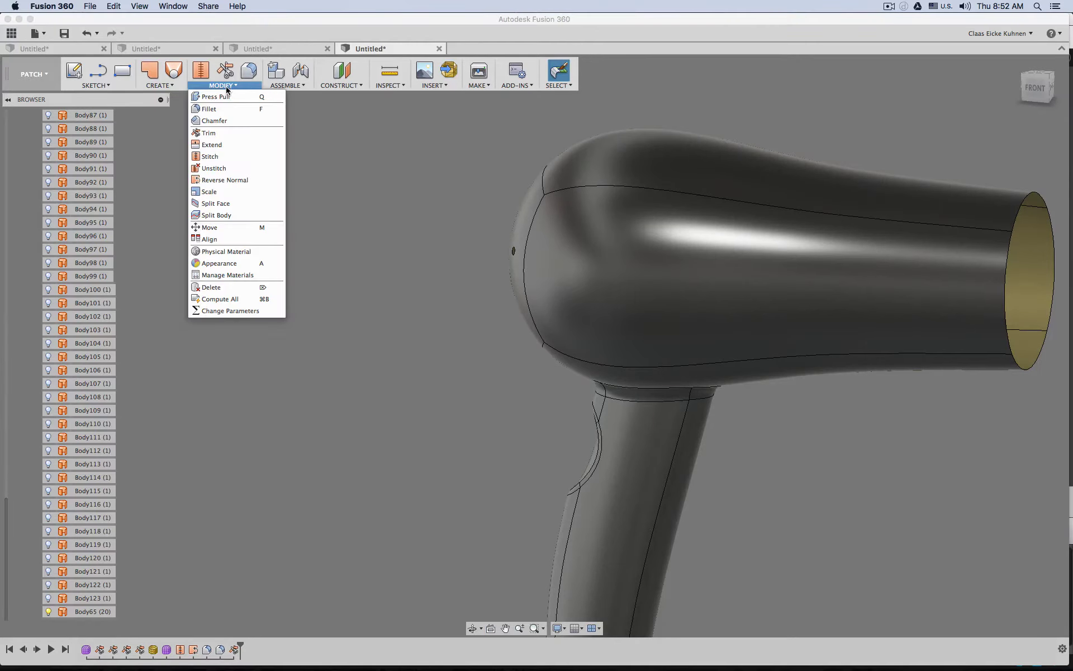
mouse_move(167, 89)
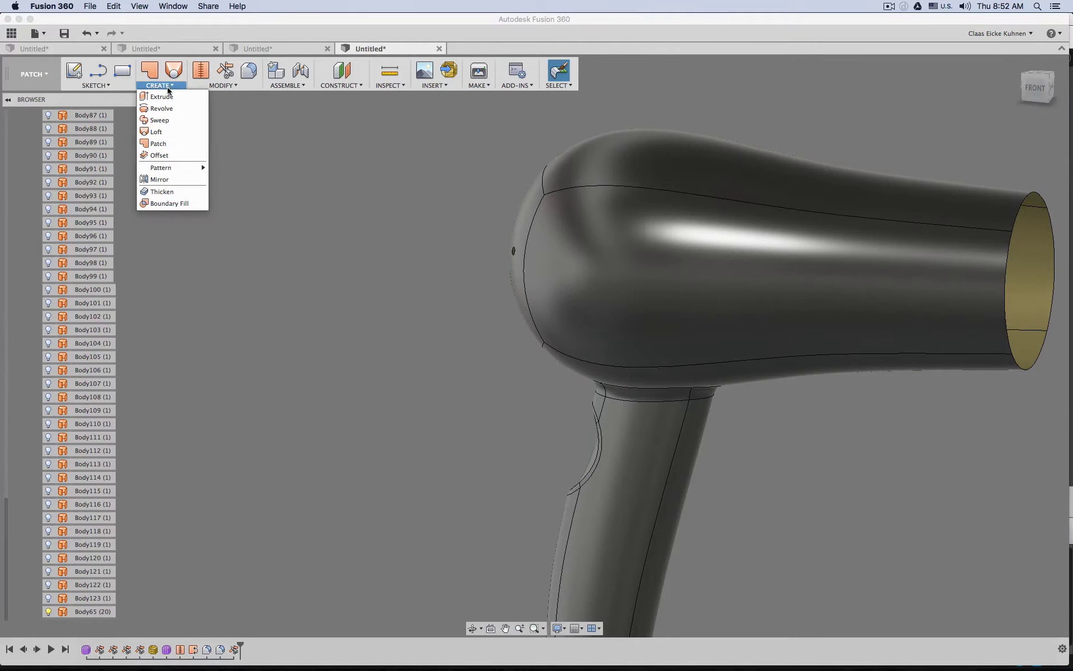
click(180, 193)
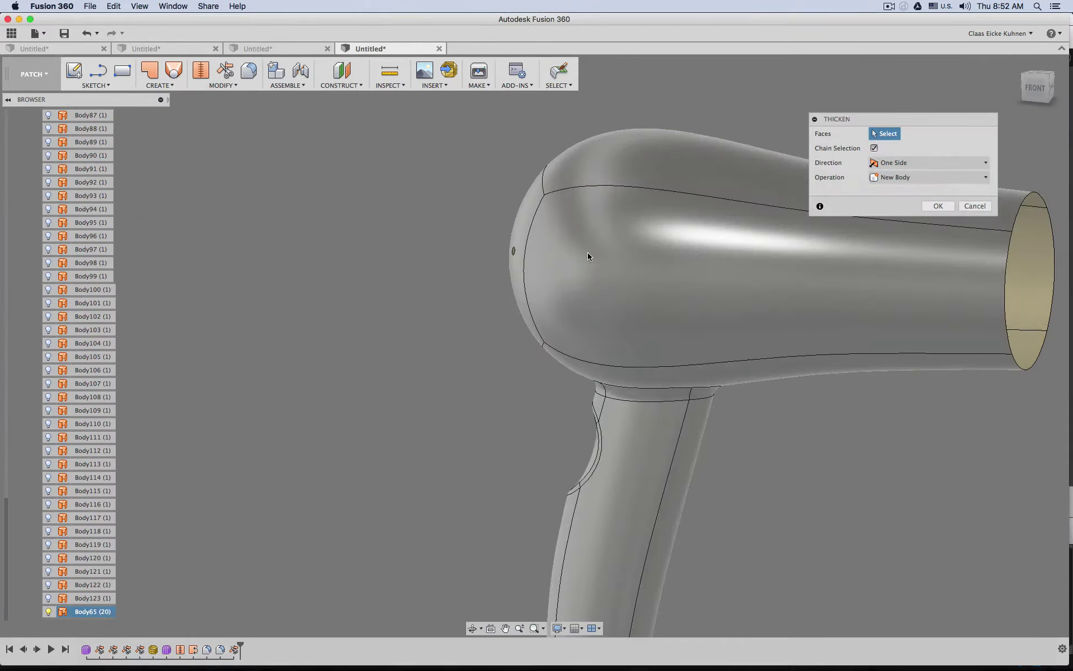
click(588, 257)
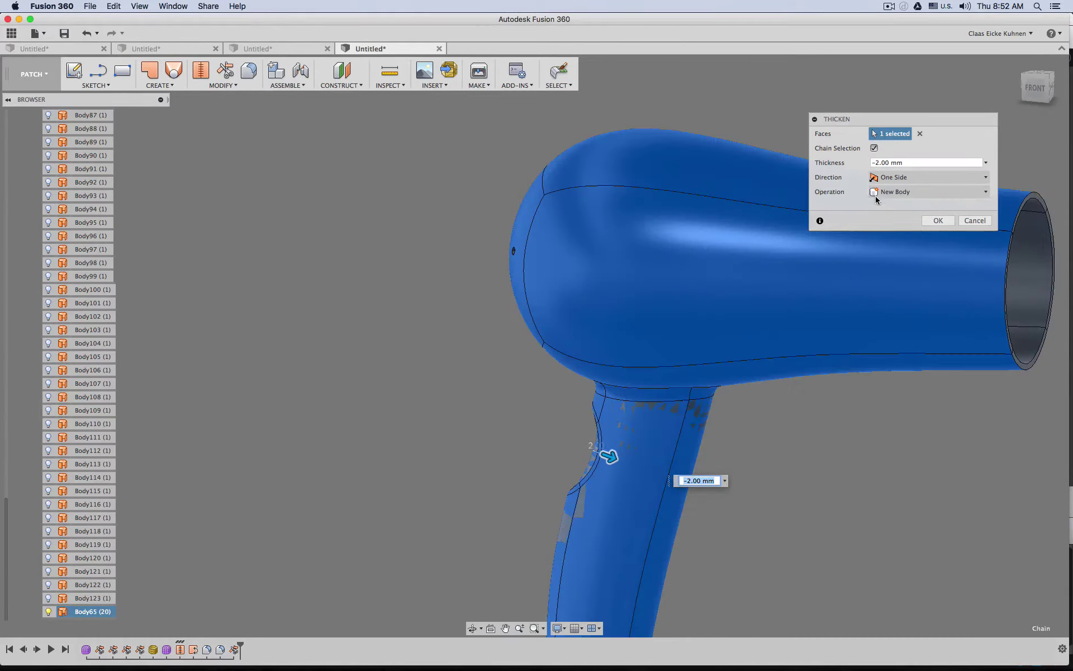
click(938, 220)
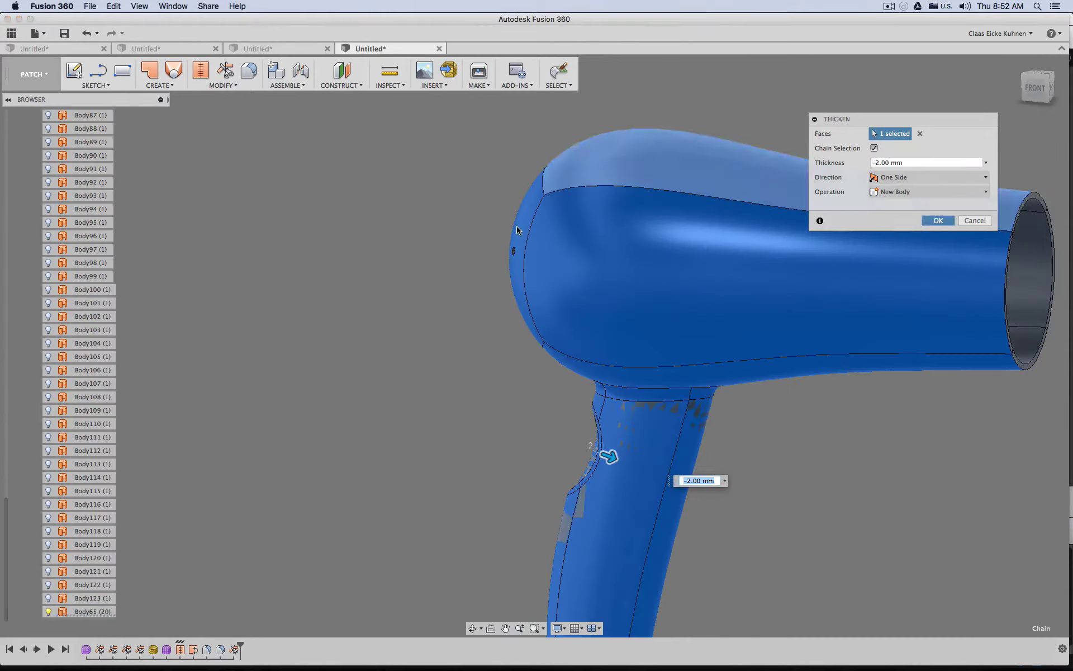
Examine the trimmed hole's wall direction through the thickened shell, from straight behind and at an angle
click(1043, 91)
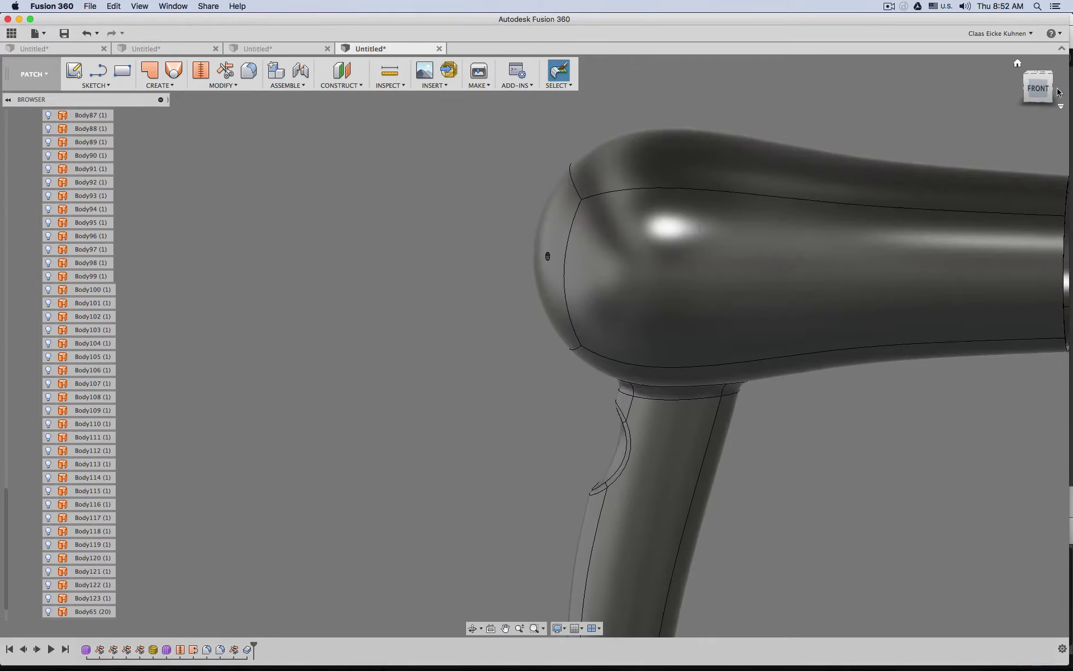
drag(1043, 91, 1022, 95)
scroll(699, 208, up, 10)
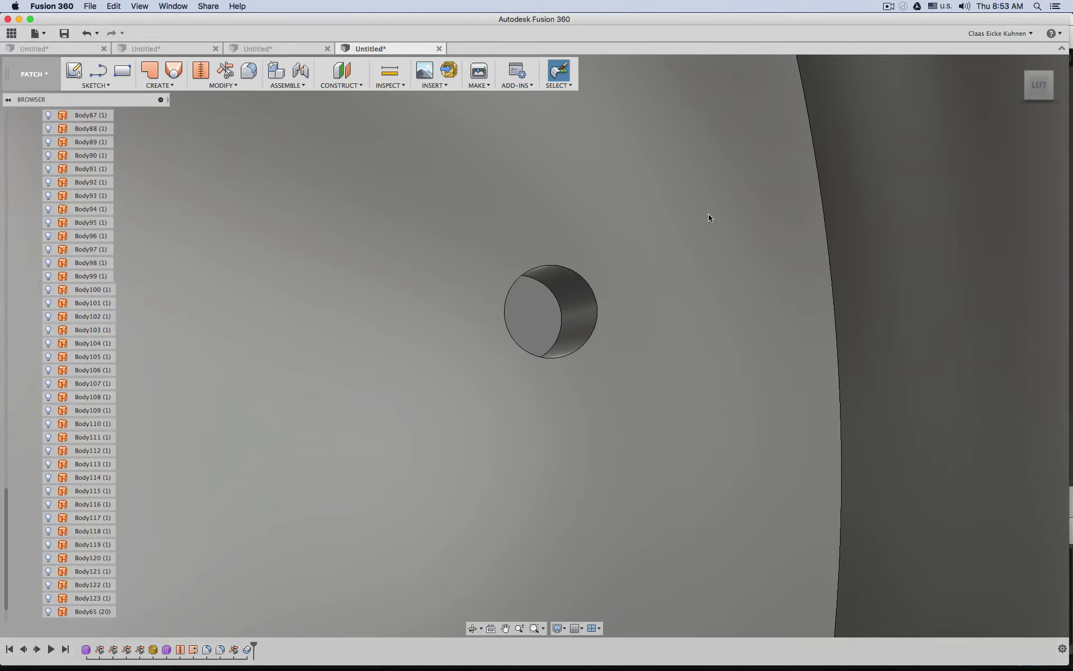
scroll(709, 214, up, 3)
scroll(697, 188, down, 8)
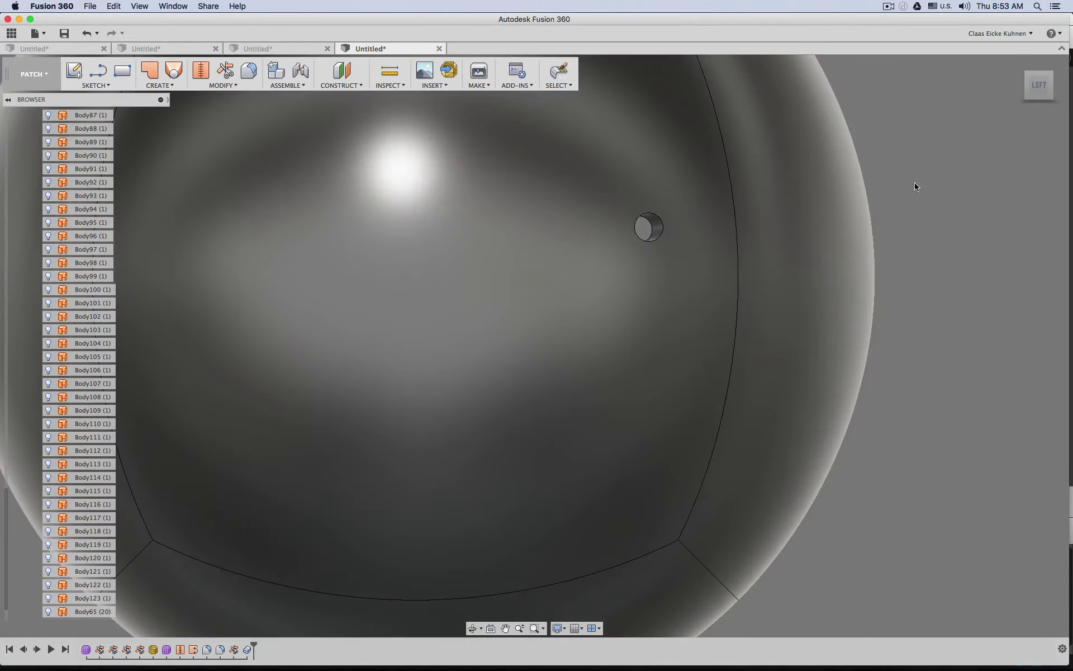
mouse_move(1033, 98)
mouse_move(1033, 98)
mouse_down()
mouse_move(1005, 100)
mouse_move(1040, 88)
mouse_up()
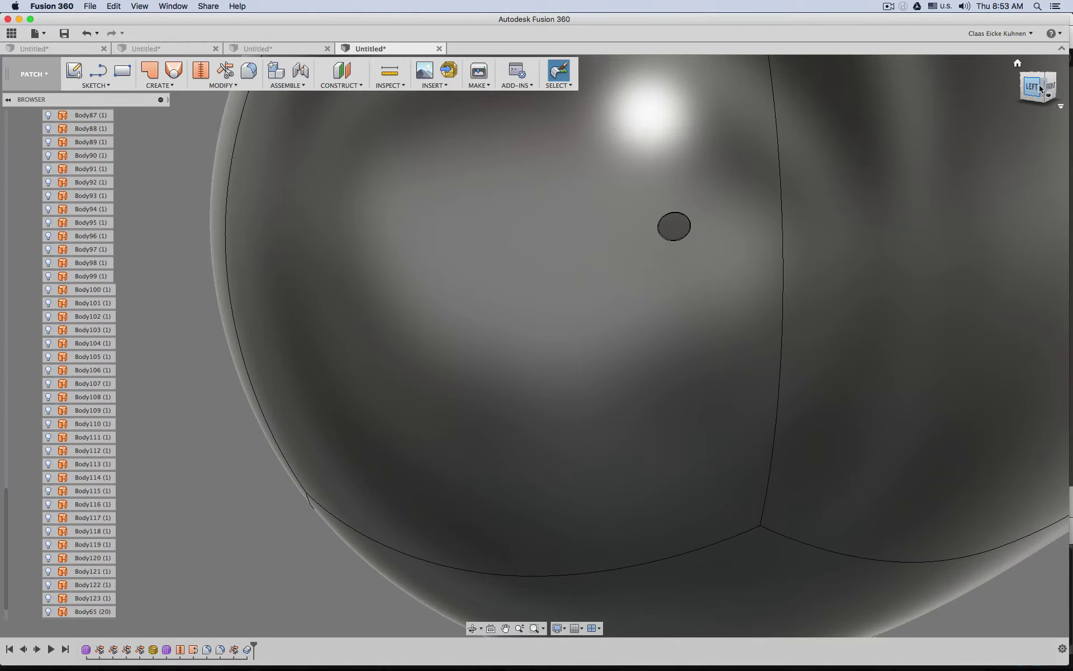
scroll(665, 294, down, 3)
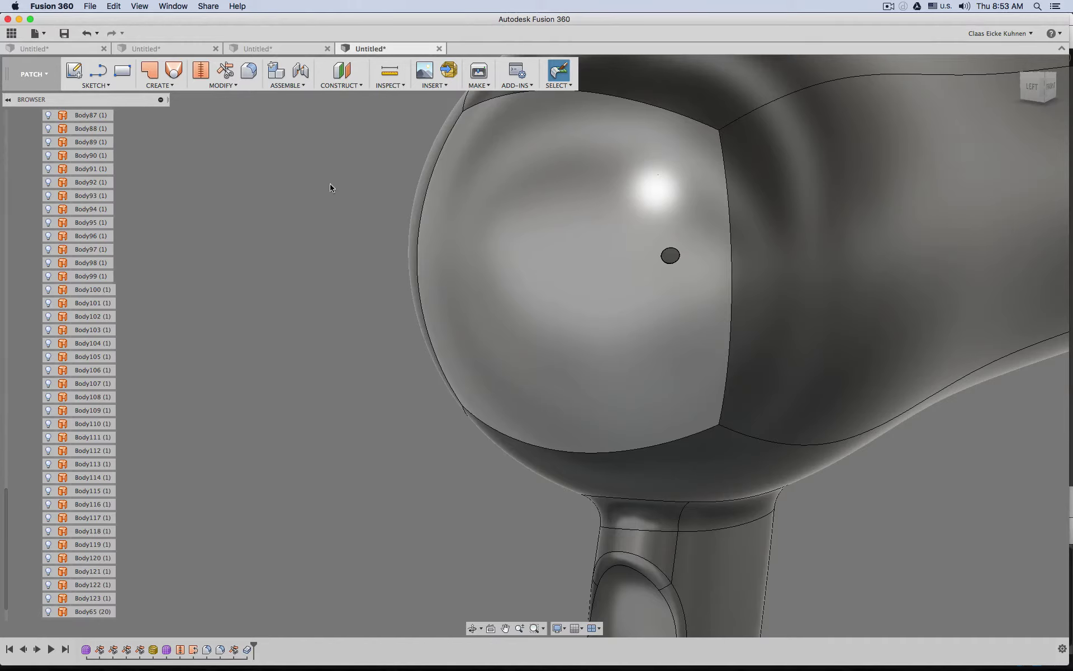
Show the tube surface Body99 and close its outer open end with a patch
click(59, 277)
click(48, 276)
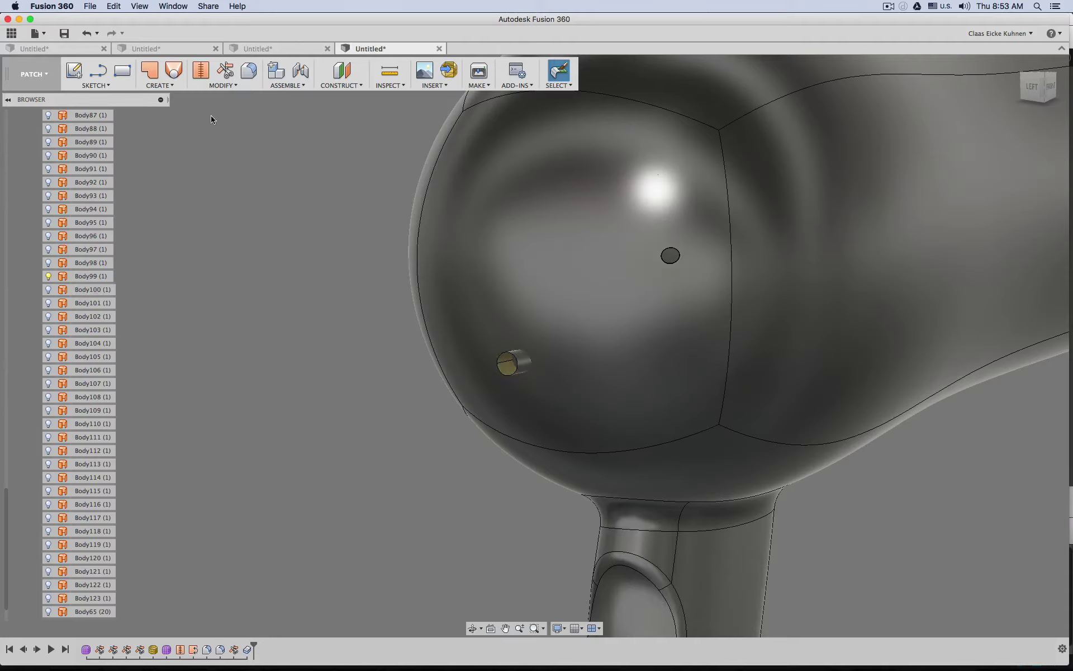
click(149, 70)
click(507, 375)
click(939, 206)
Patch the tube's other open end inside the hair dryer shell
shift+middle_drag(881, 439, 391, 396)
right_click(390, 398)
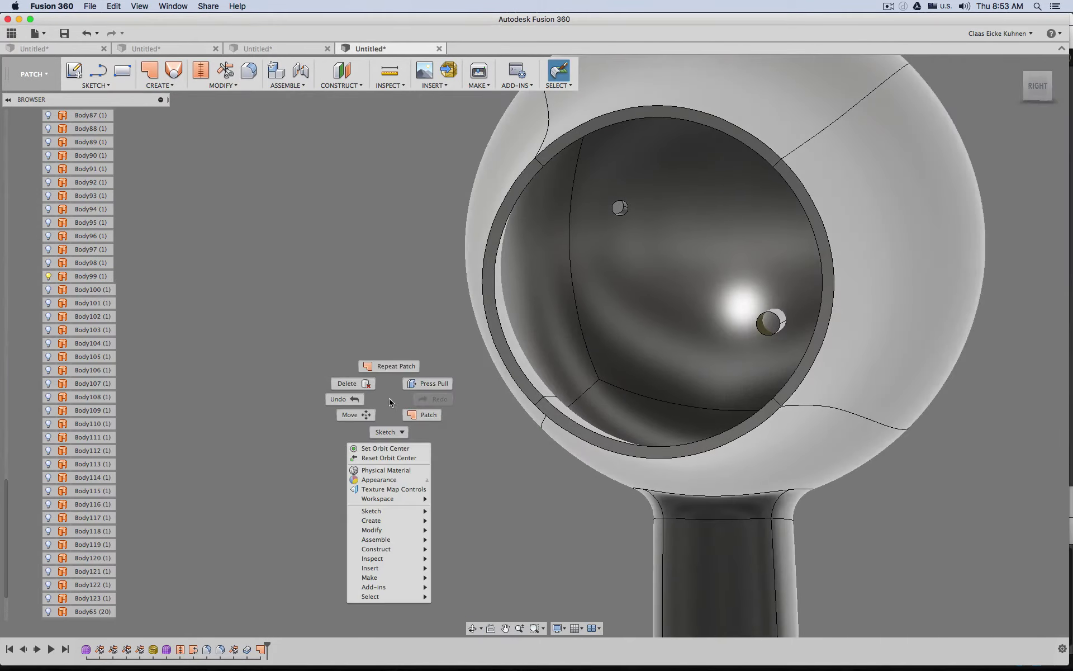
click(384, 364)
click(783, 327)
click(938, 206)
Stitch the tube surface and its two end patches into one solid body
click(766, 325)
shift+middle_drag(893, 339, 175, 350)
shift+click(859, 422)
shift+click(875, 414)
click(197, 70)
key(Return)
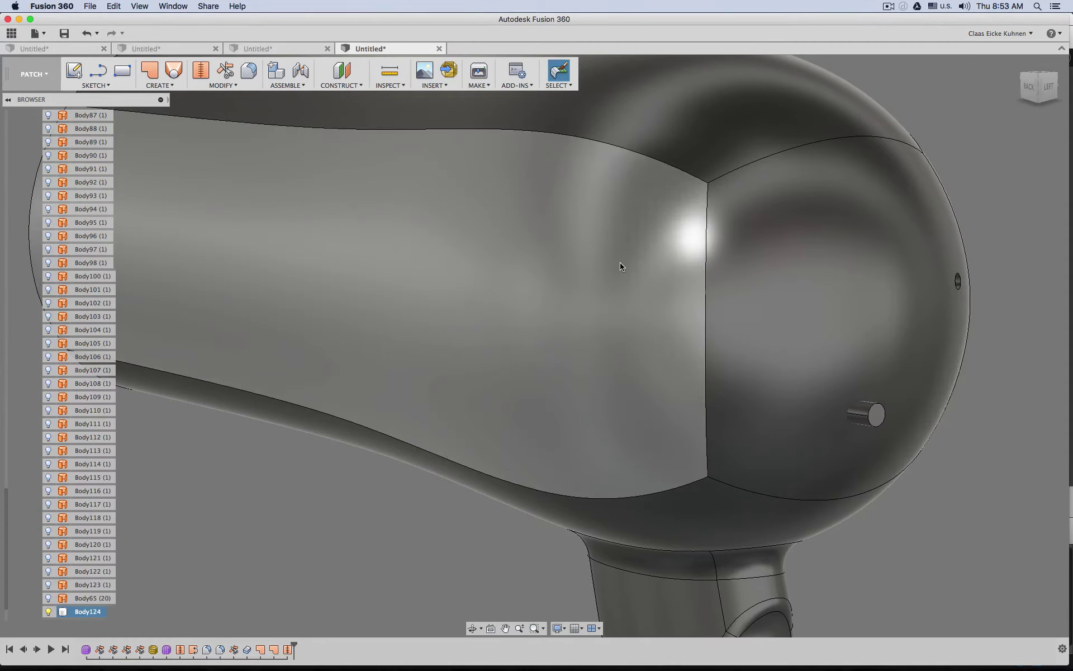
Switch to the Model workspace and combine with the Cut operation, subtracting the solid tube from the hair dryer shell without keeping tools
click(45, 75)
click(20, 101)
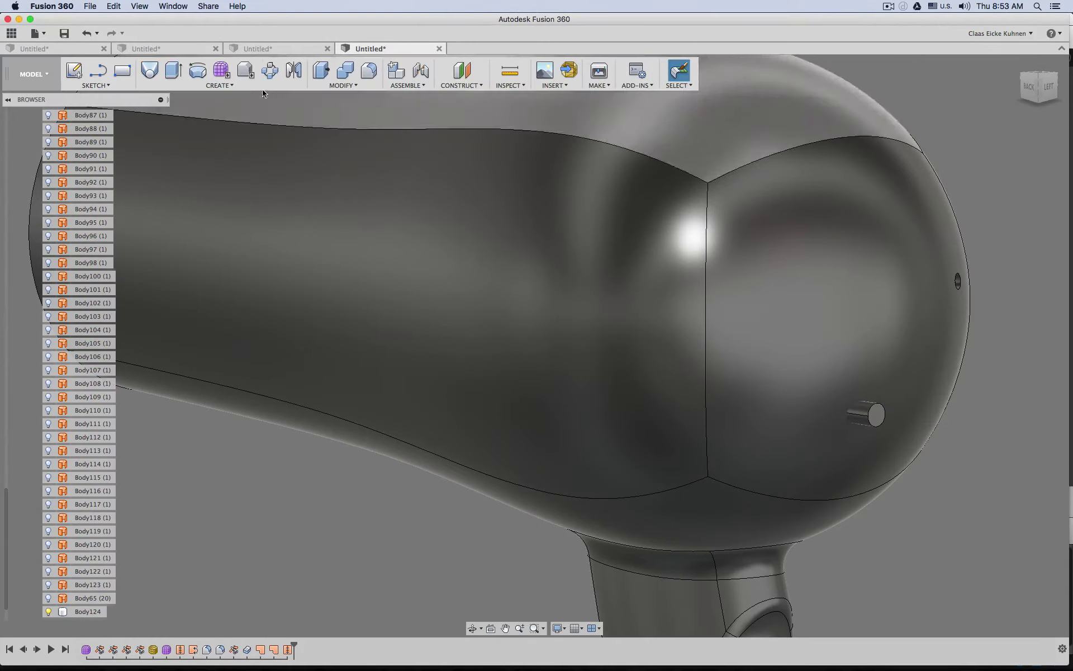
click(345, 70)
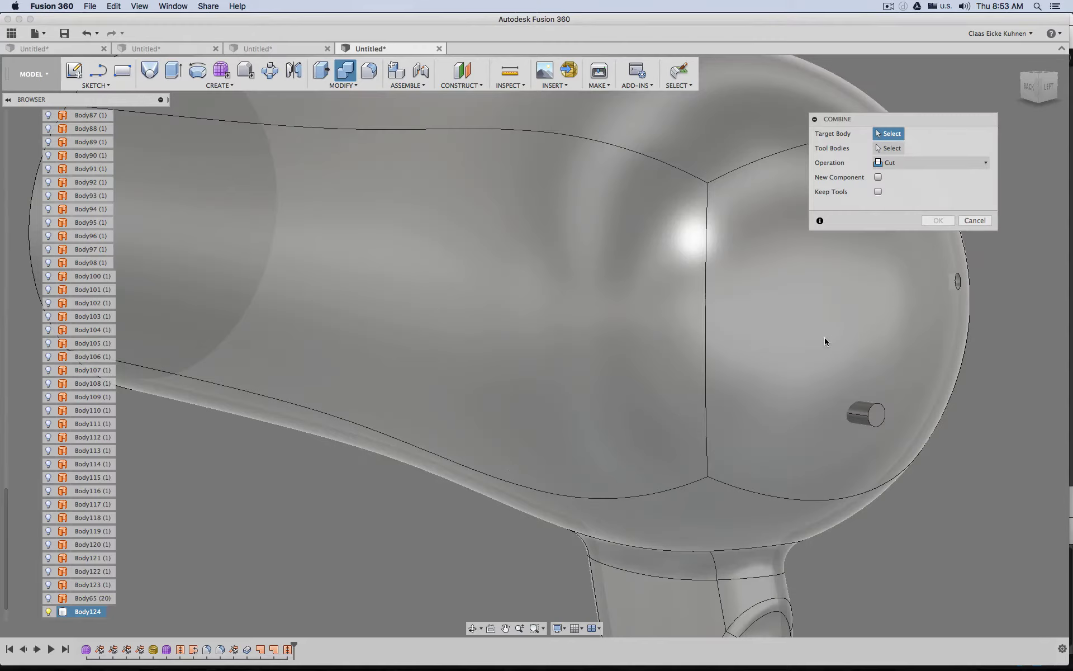
click(824, 337)
click(866, 414)
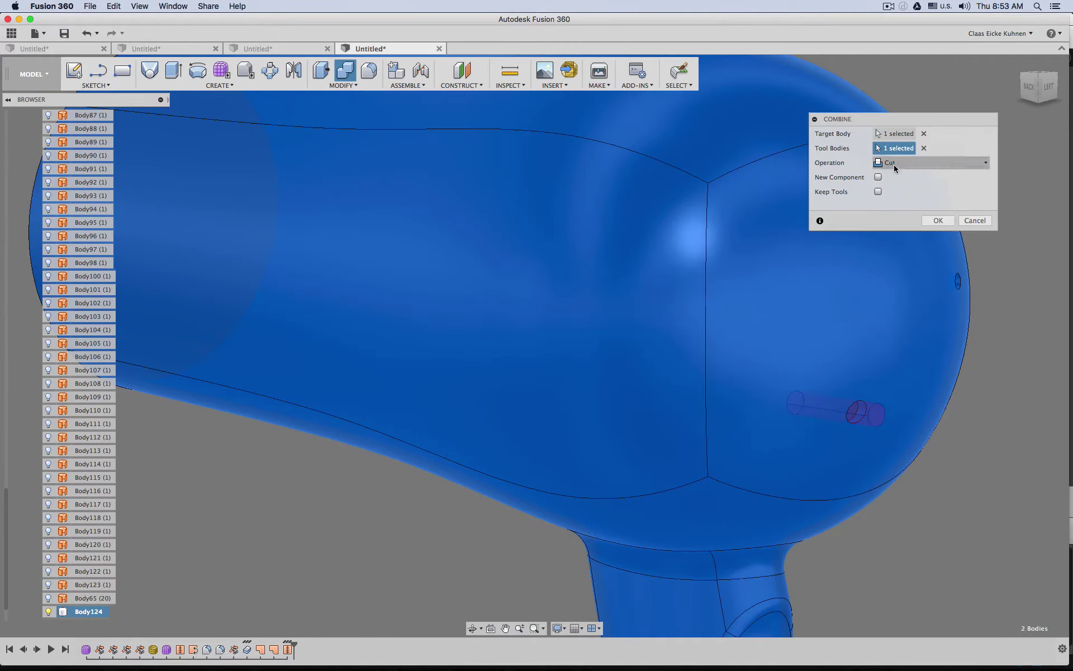
click(895, 162)
click(966, 162)
click(948, 221)
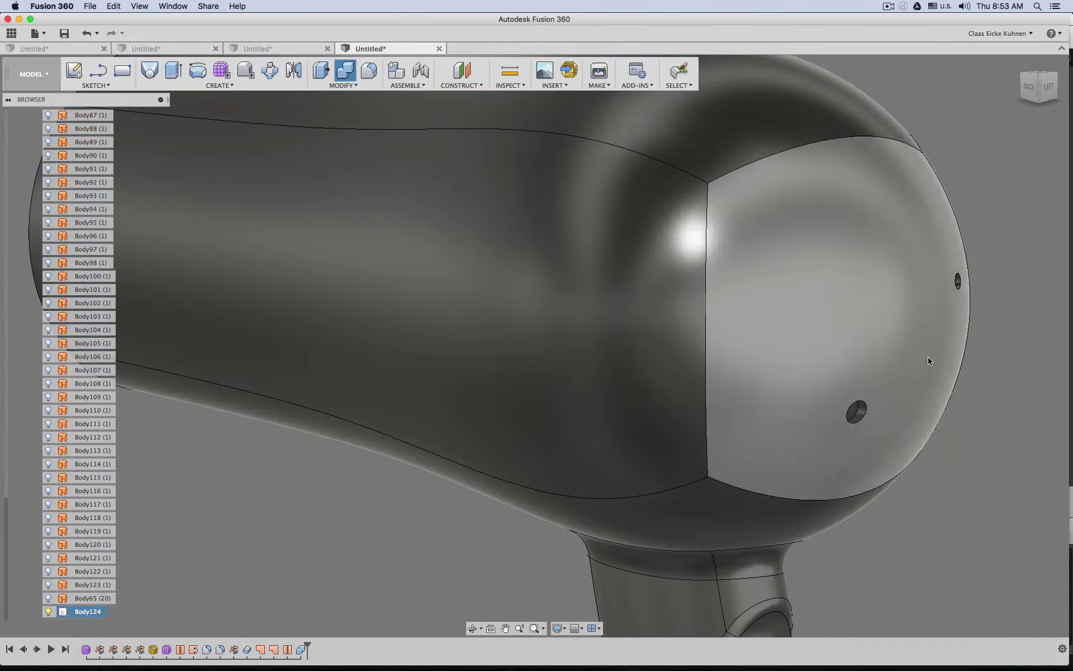
Compare the trimmed hole with the cut hole from straight behind and on the whole hair dryer
click(1050, 91)
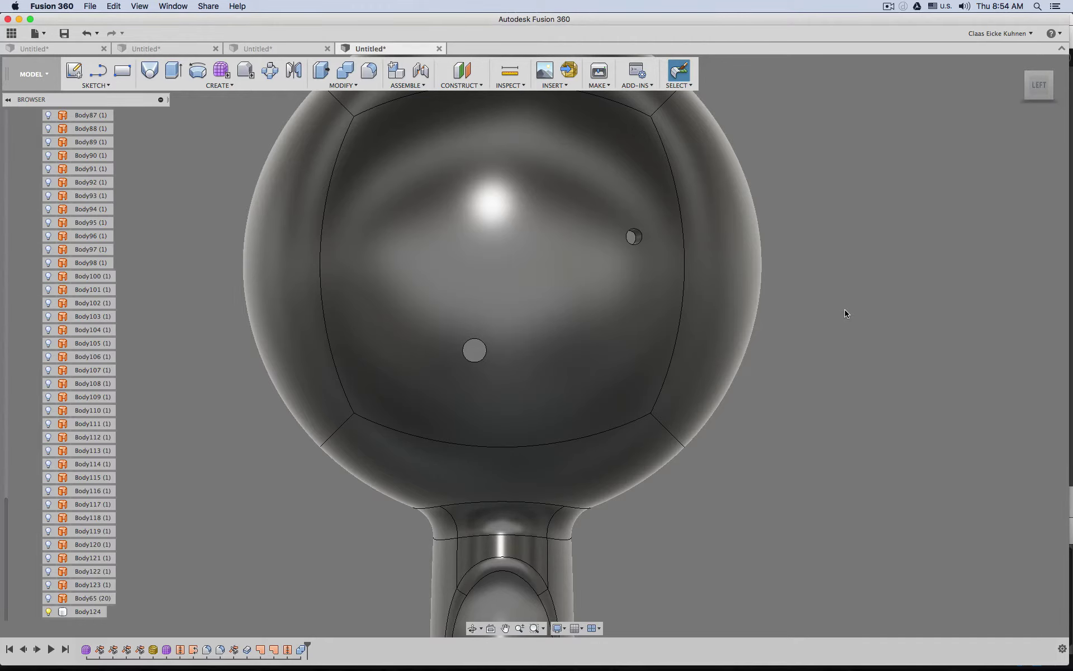
scroll(834, 318, down, 10)
shift+middle_drag(862, 335, 813, 340)
middle_drag(804, 379, 781, 306)
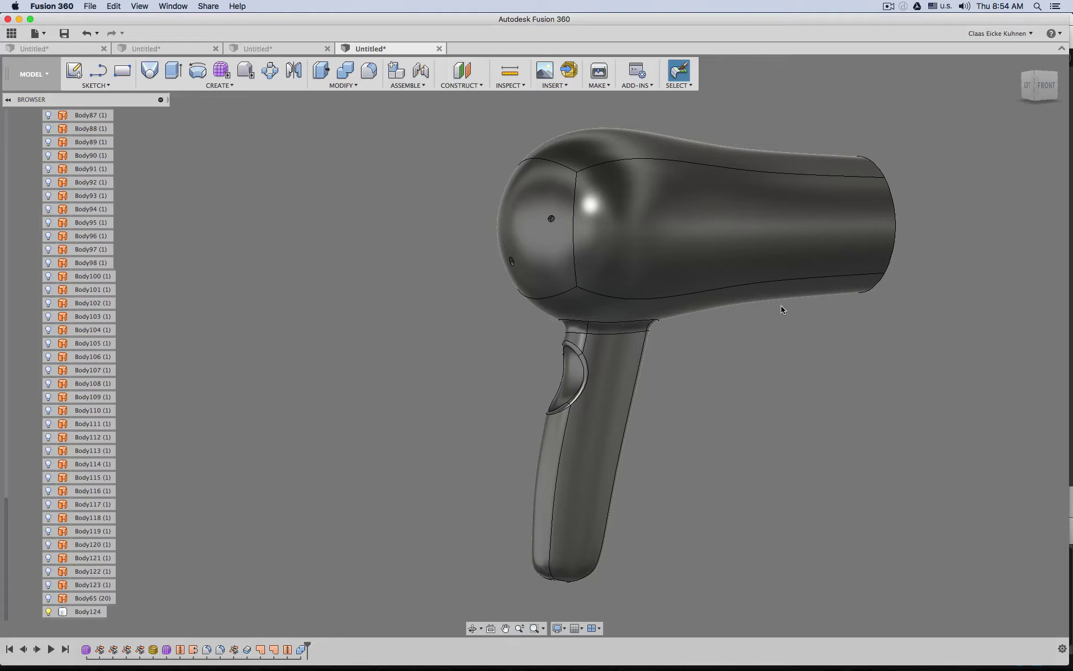
click(606, 360)
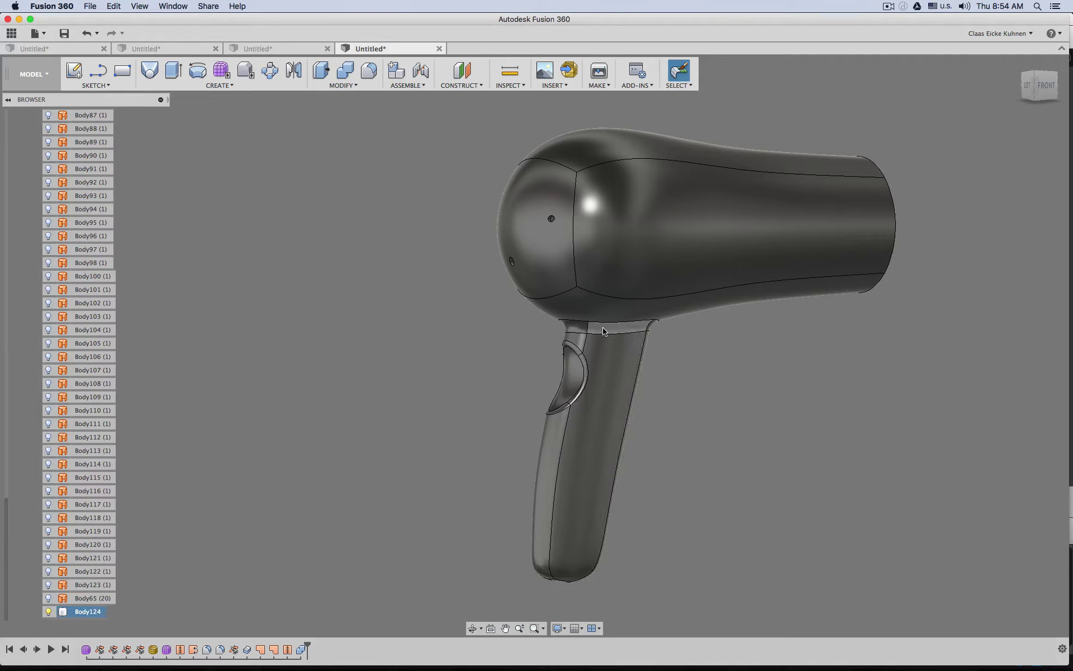
click(416, 200)
scroll(416, 200, up, 5)
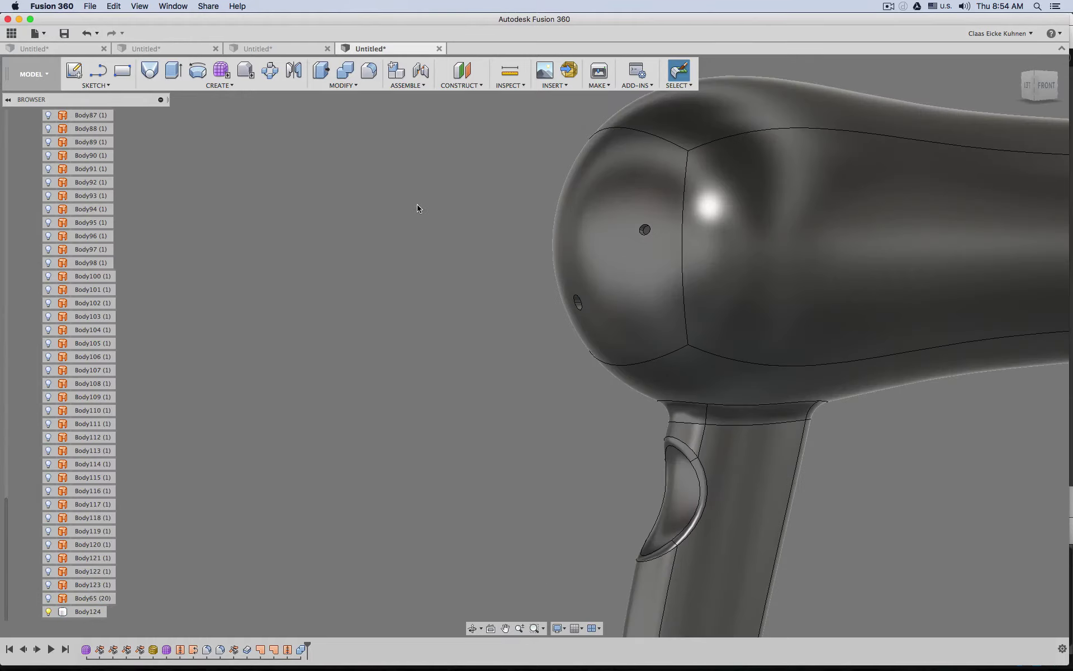
click(1028, 85)
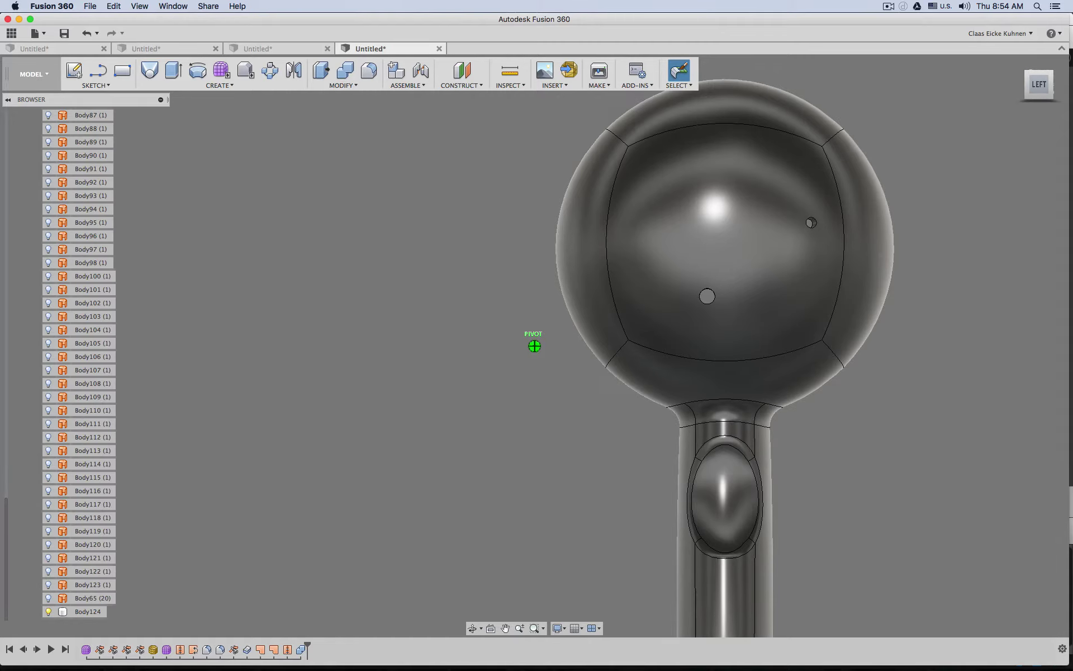
mouse_move(534, 346)
shift+middle_down()
mouse_move(441, 346)
mouse_move(551, 346)
shift+middle_up()
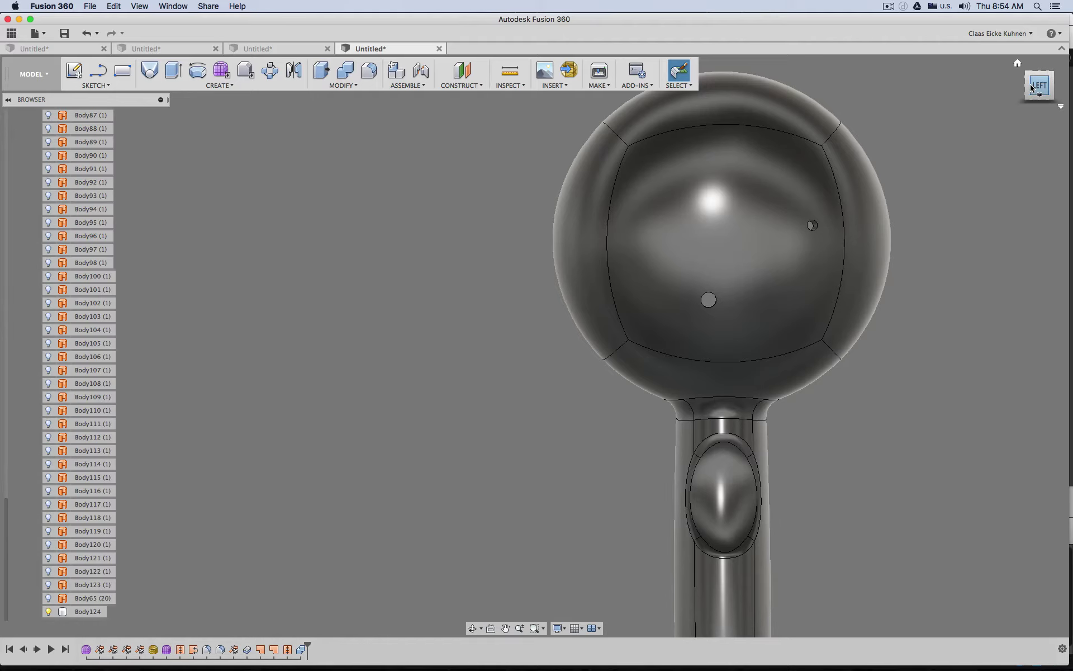
Switch to the document with the grooved hair dryer body and examine the grooves and the flat end
click(287, 51)
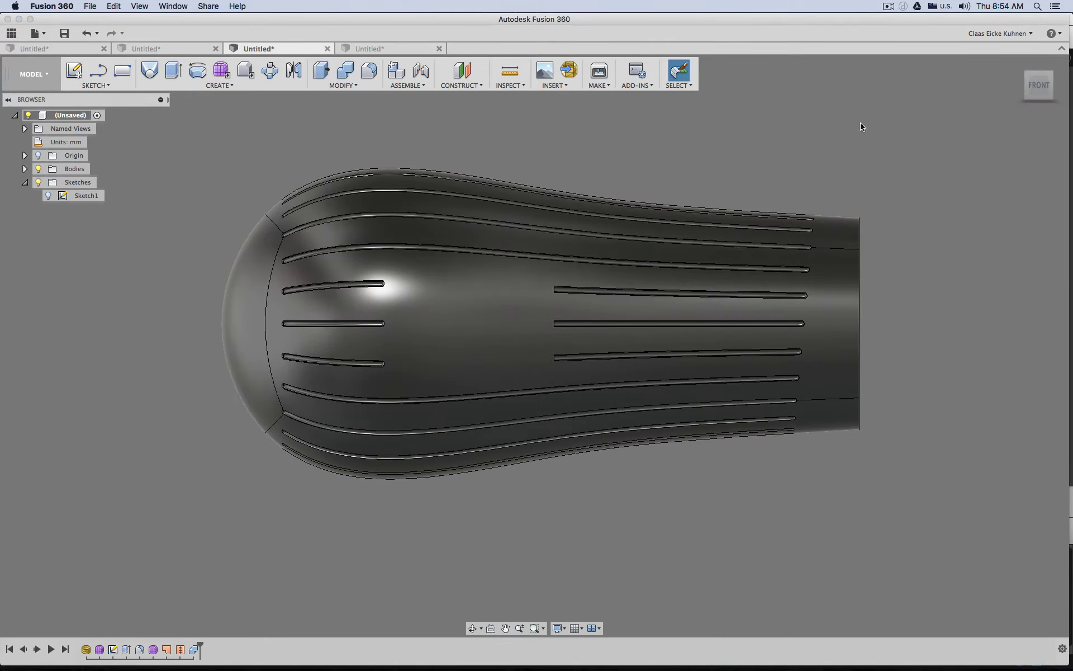
mouse_move(1039, 87)
mouse_down()
mouse_move(900, 92)
mouse_move(889, 132)
mouse_move(895, 235)
mouse_move(894, 128)
mouse_move(961, 167)
mouse_move(1007, 162)
mouse_move(928, 168)
mouse_up()
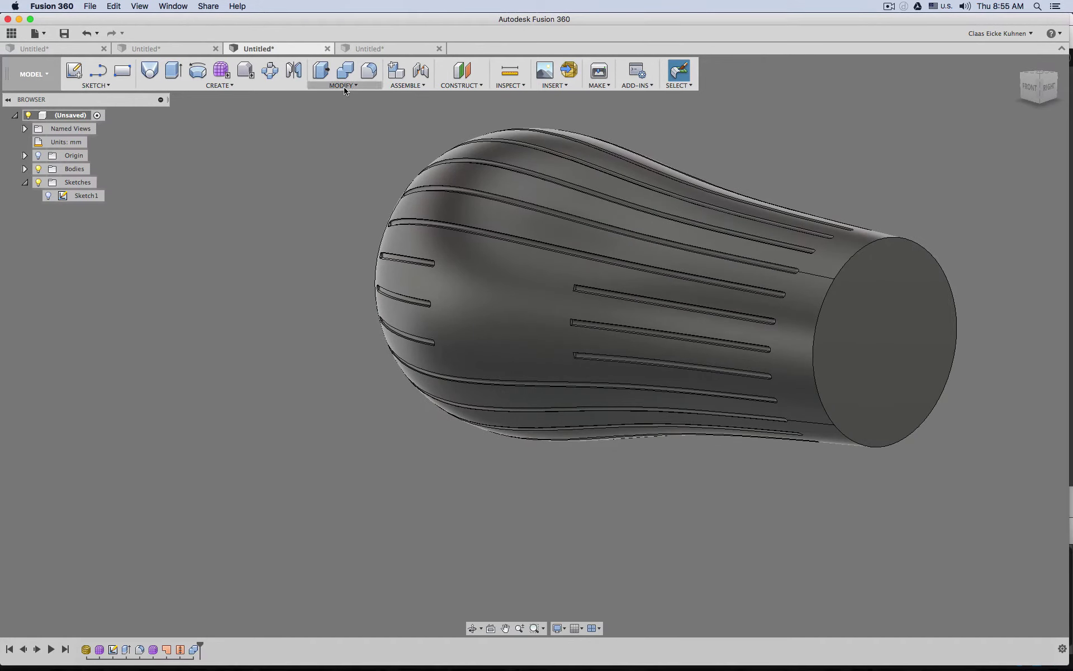
click(219, 85)
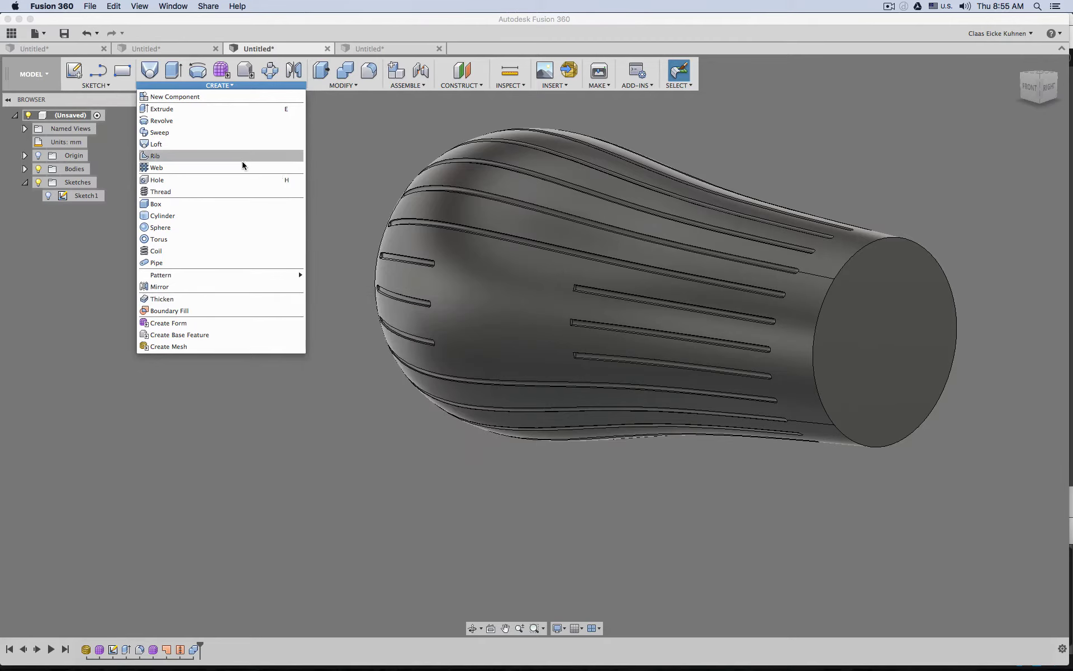
Try to shell the grooved body 2 mm to the inside with its flat end face removed
click(343, 85)
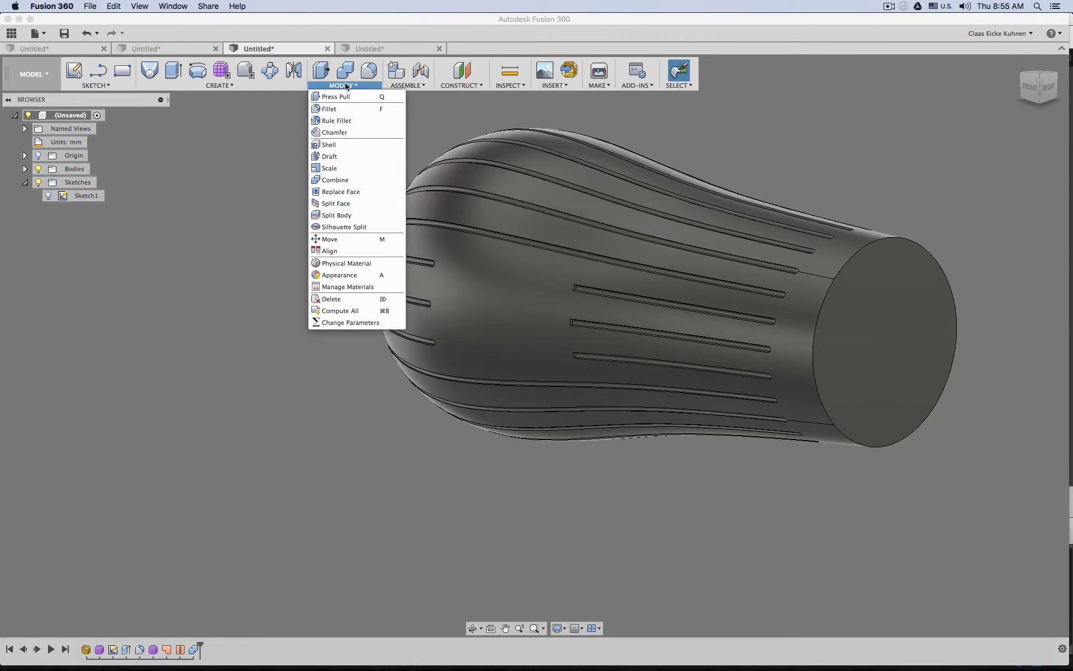
click(349, 147)
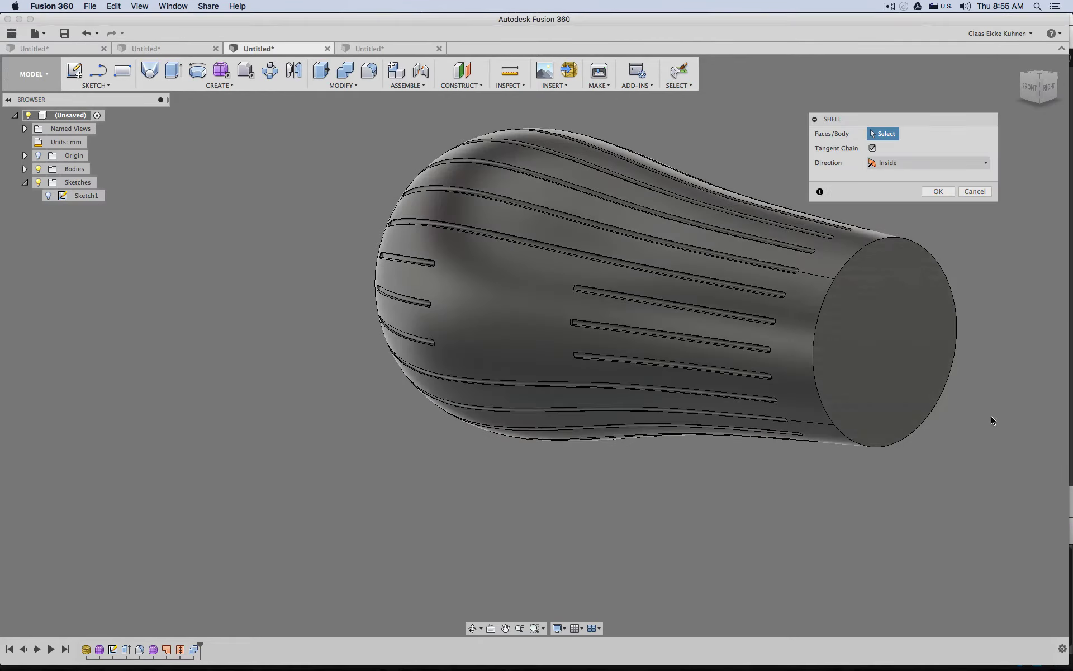
middle_drag(990, 427, 756, 441)
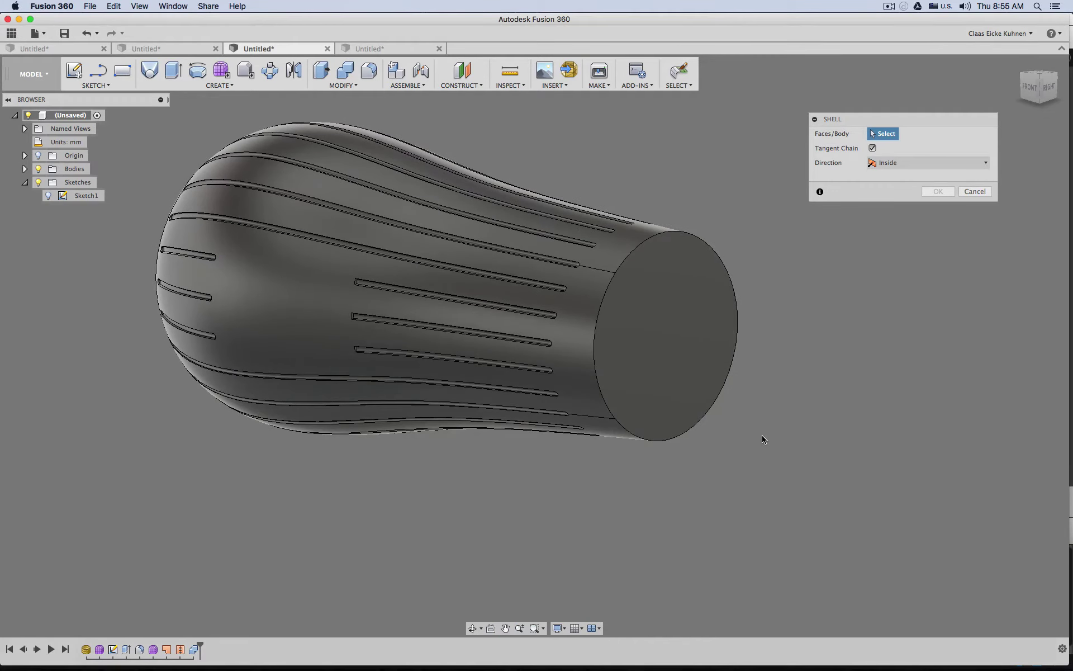
click(650, 324)
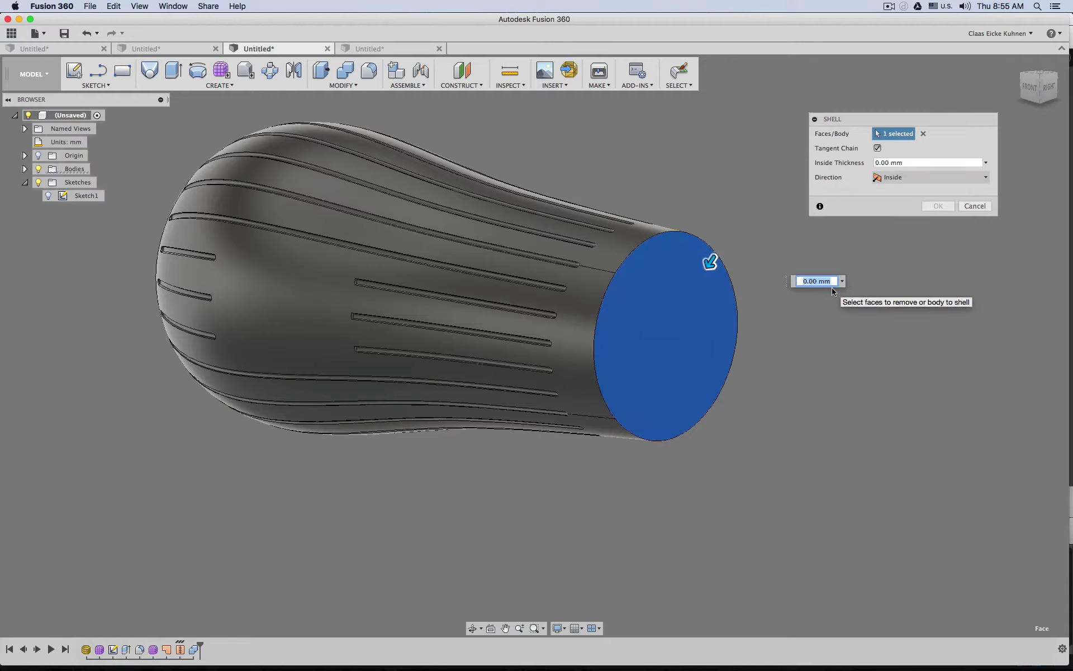
text(2)
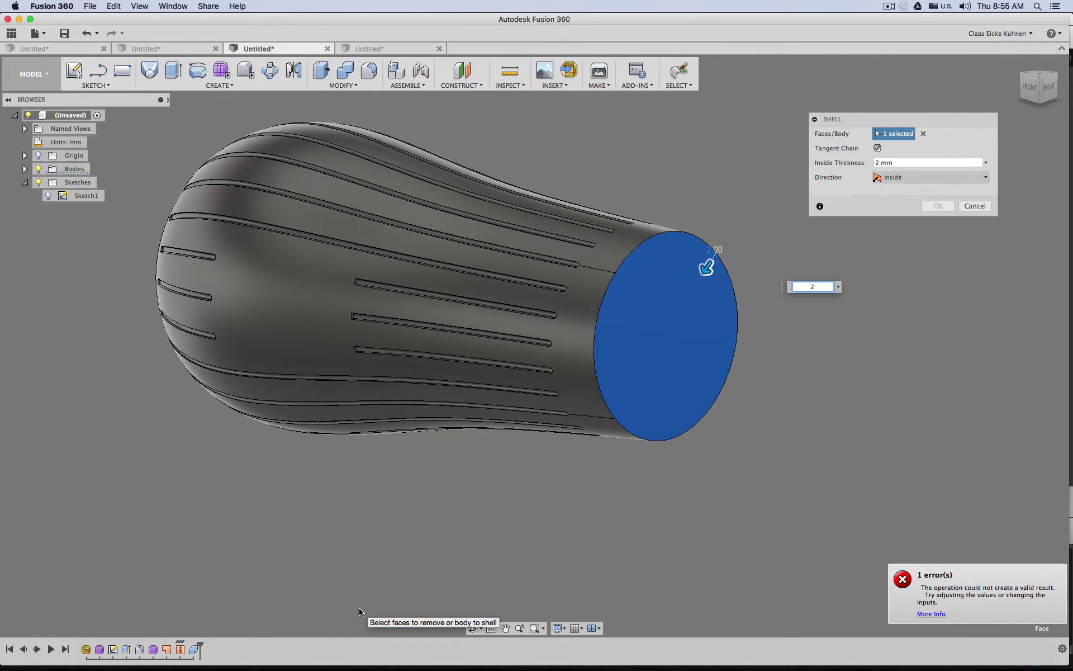
click(985, 208)
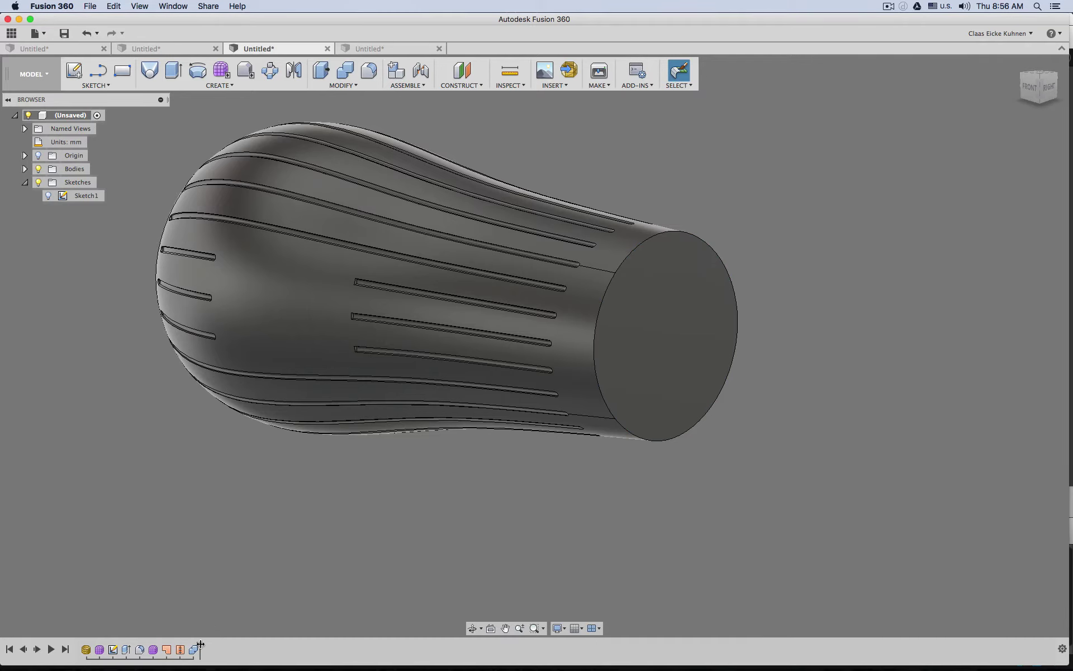
Roll the timeline back before the groove cut and shell the body 3 mm inside, removing its flat end face
drag(200, 646, 187, 647)
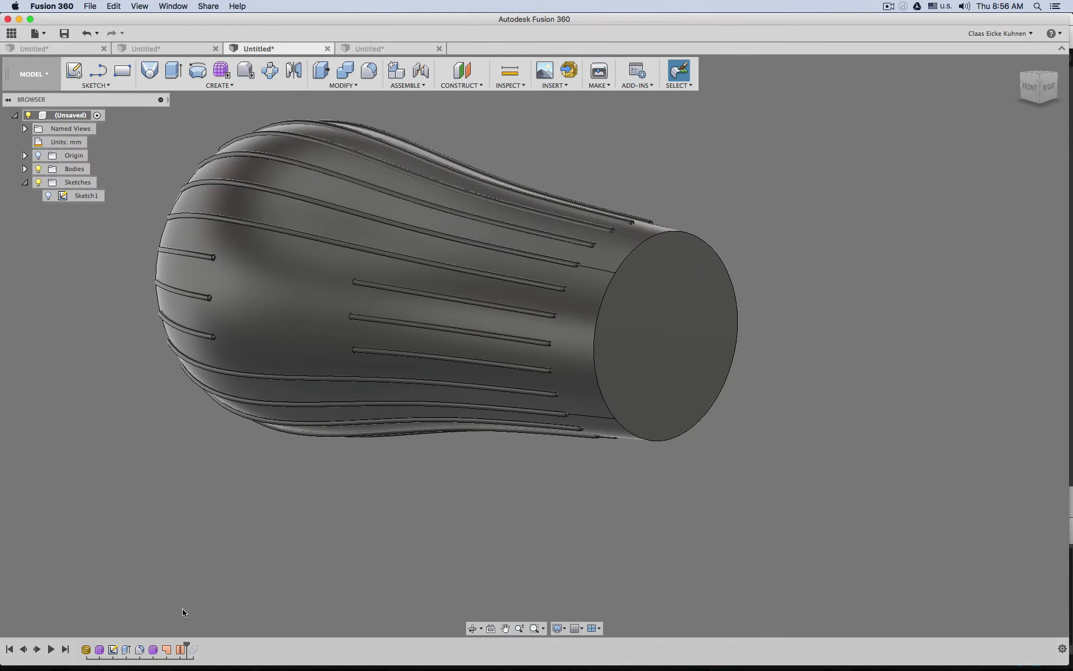
click(344, 85)
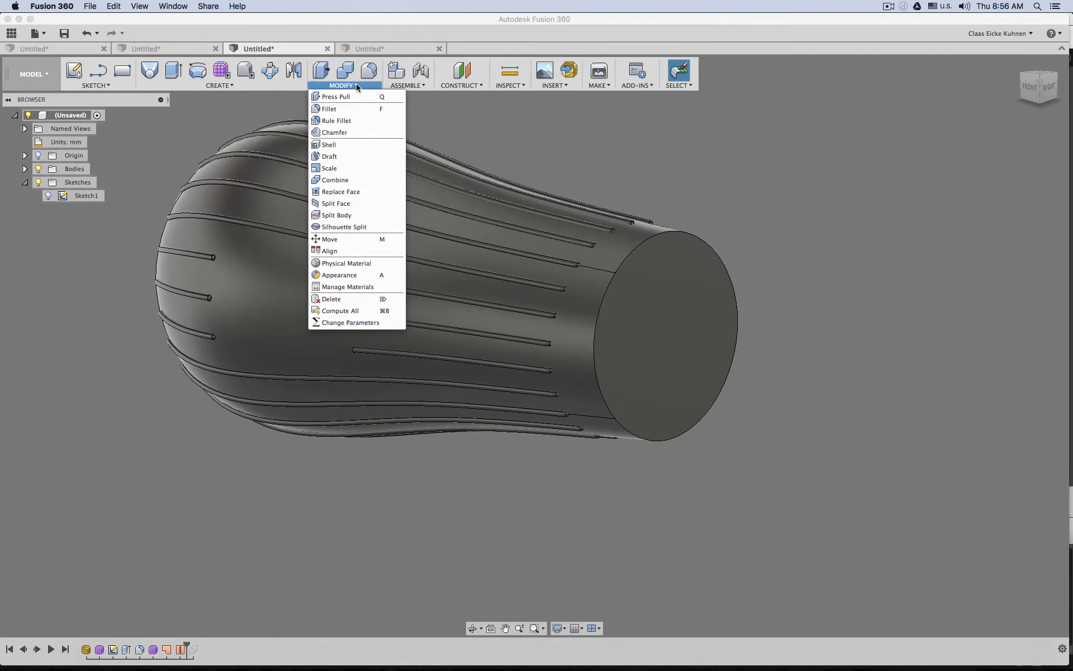
click(355, 146)
click(655, 326)
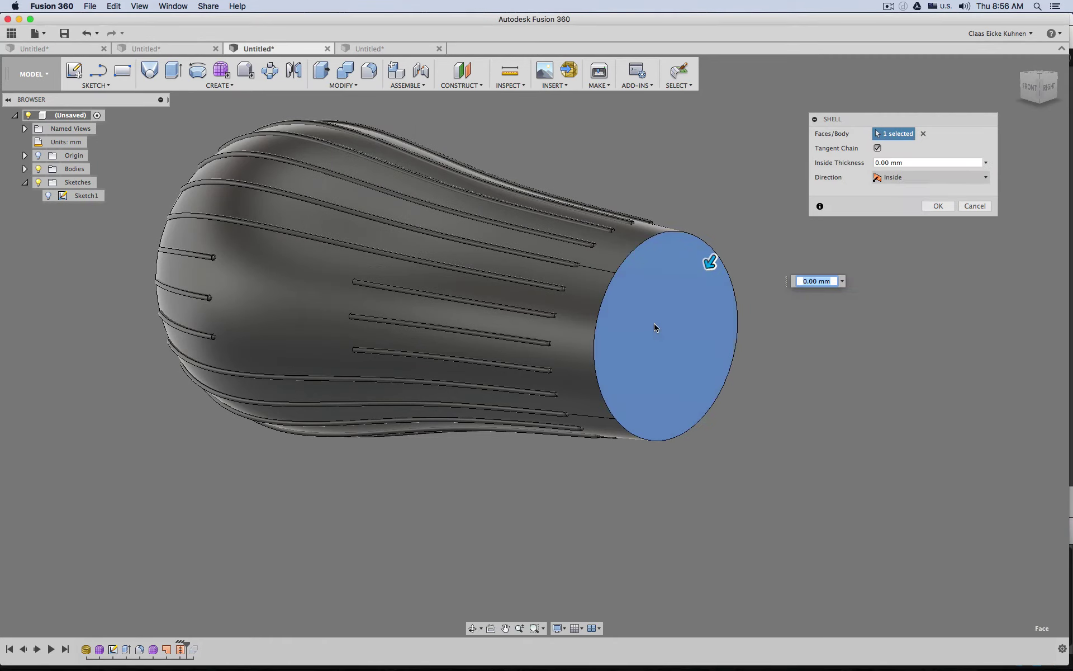
text(3)
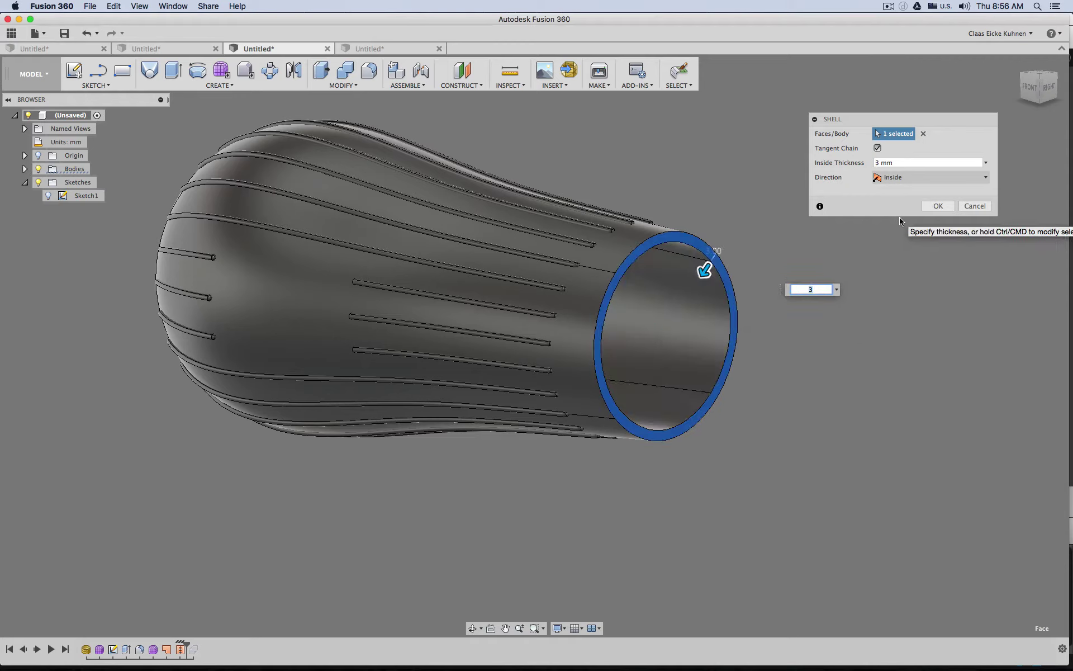
key(Return)
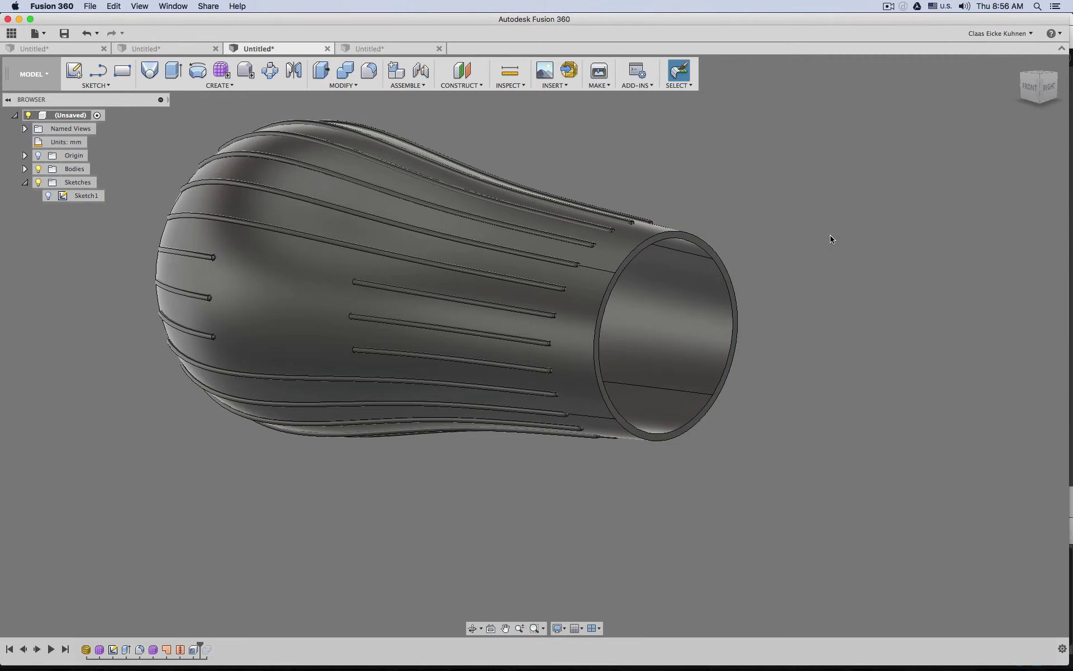
Combine with the Cut operation, subtracting the box-selected groove rods from the hollow shell without keeping tools
mouse_move(814, 259)
shift+middle_down()
mouse_move(740, 240)
mouse_move(786, 268)
shift+middle_up()
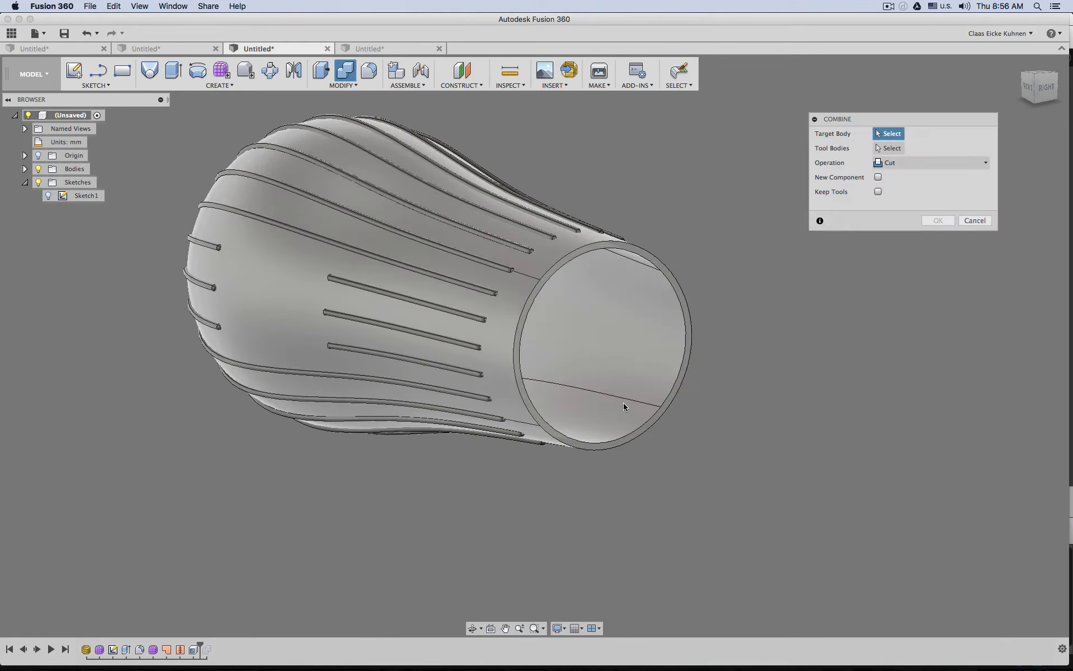
click(674, 379)
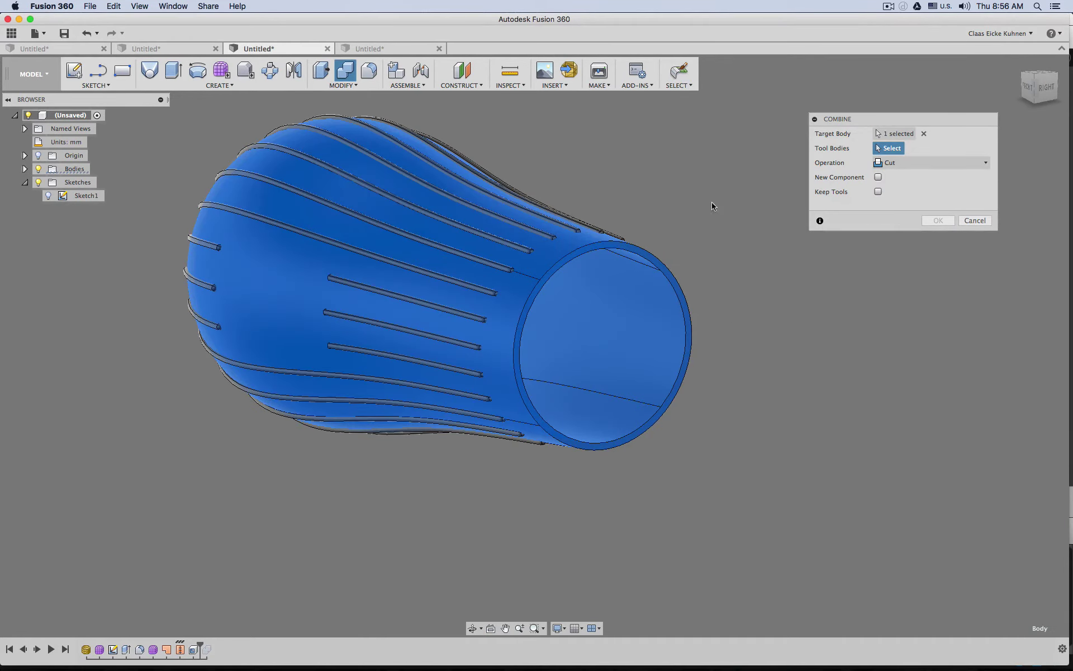
scroll(712, 308, down, 3)
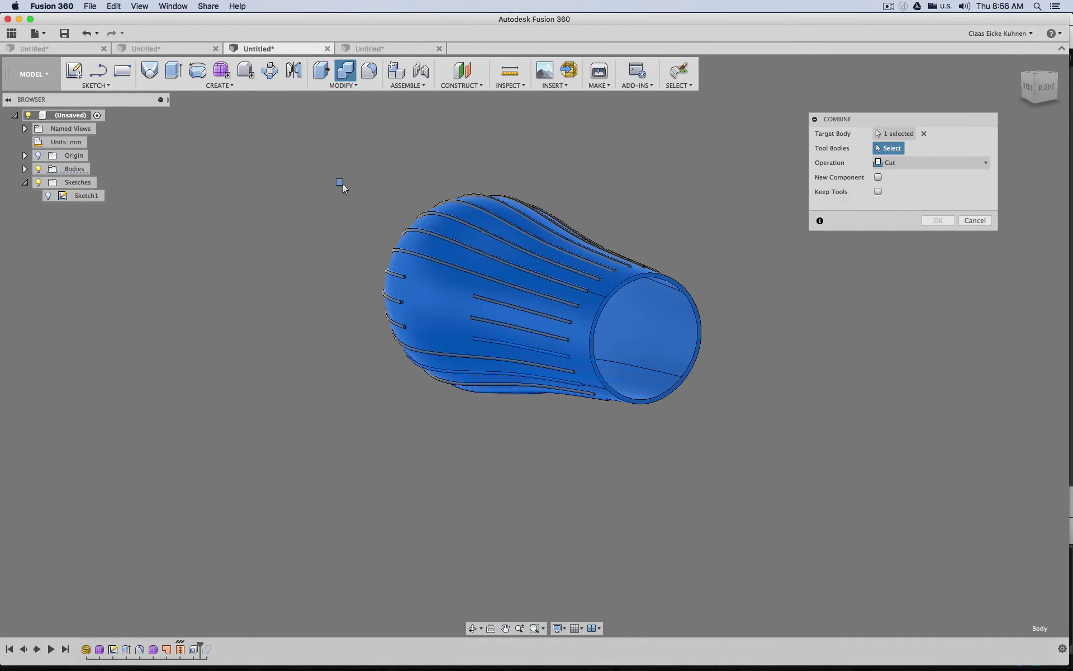
drag(381, 438, 631, 270)
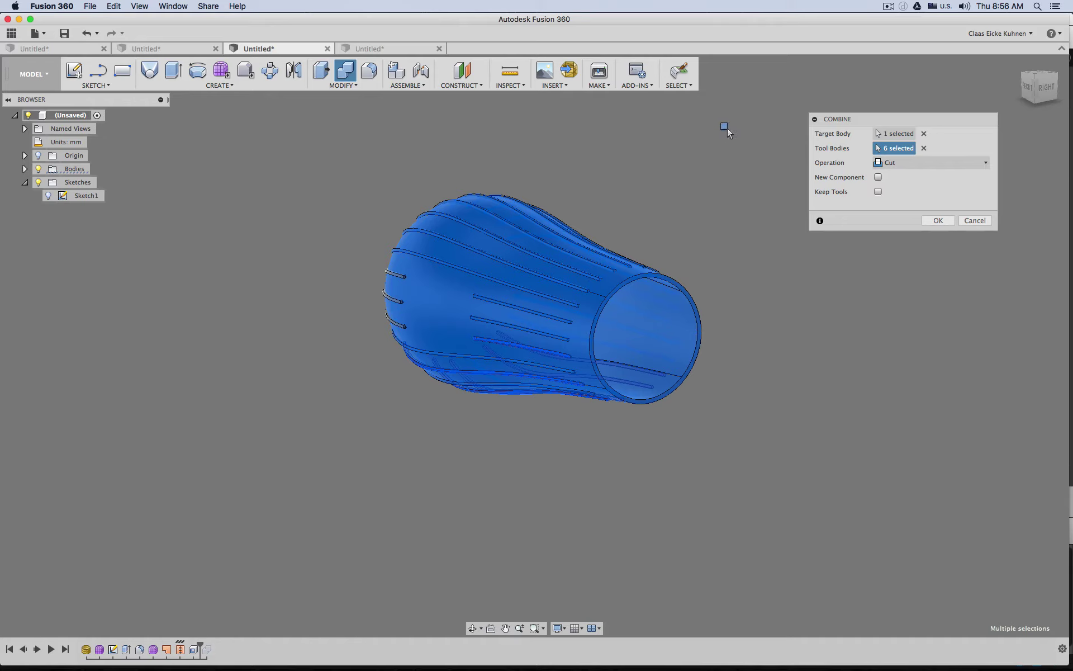
key(super+a)
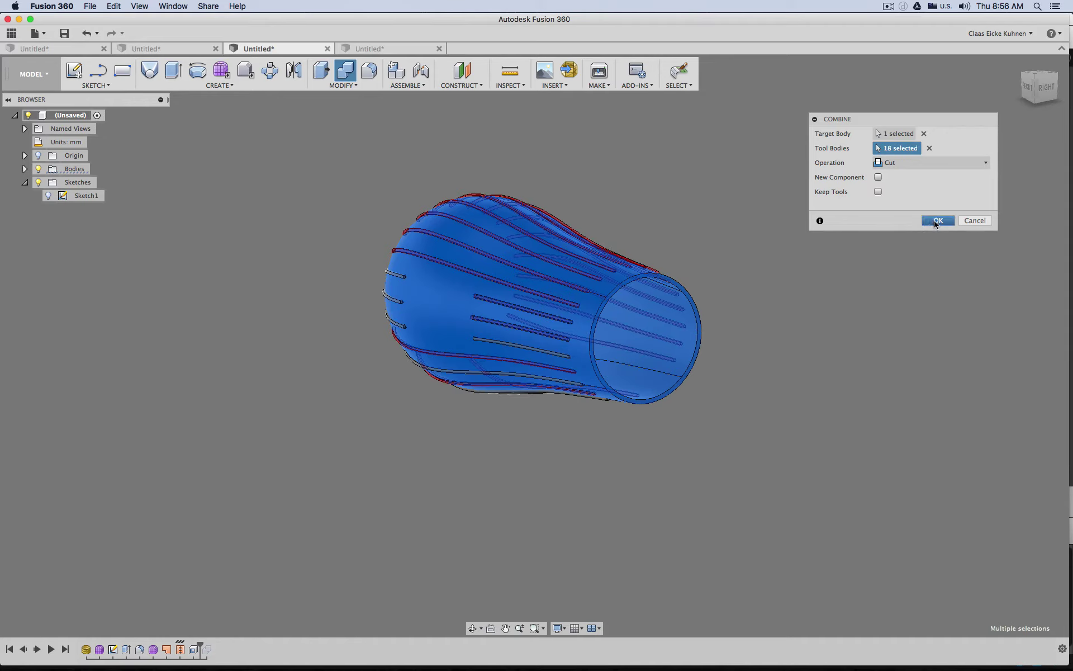
click(937, 221)
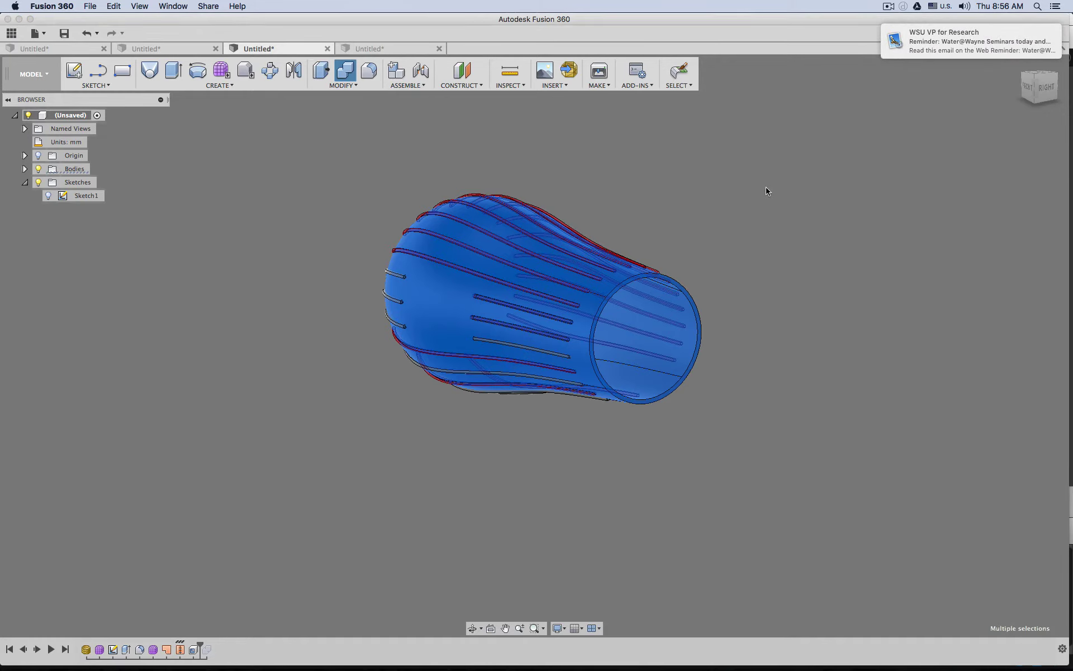
Set up a Section Analysis on the open end's rim face and move the section plane about 31 mm into the body
scroll(699, 234, down, 1)
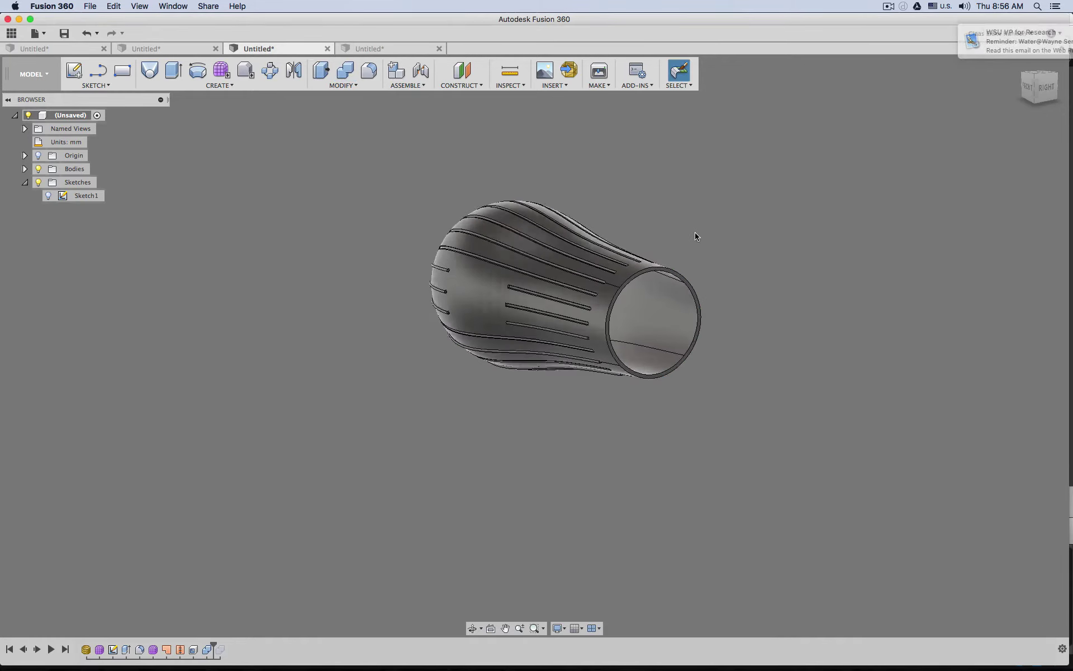
scroll(693, 234, up, 5)
shift+middle_drag(619, 237, 685, 225)
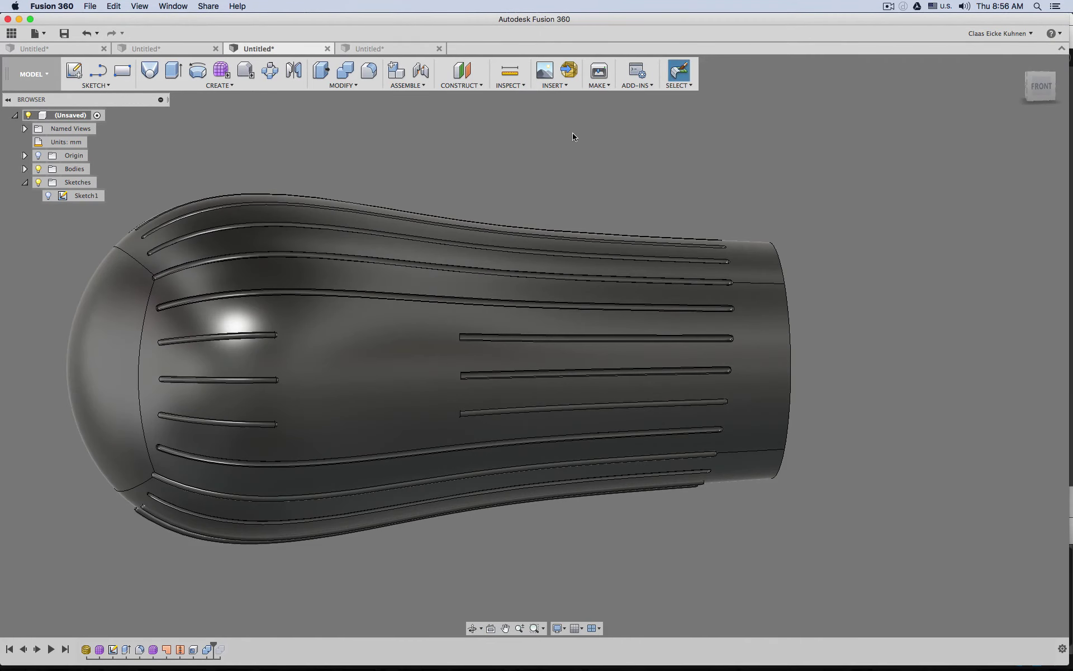
click(515, 86)
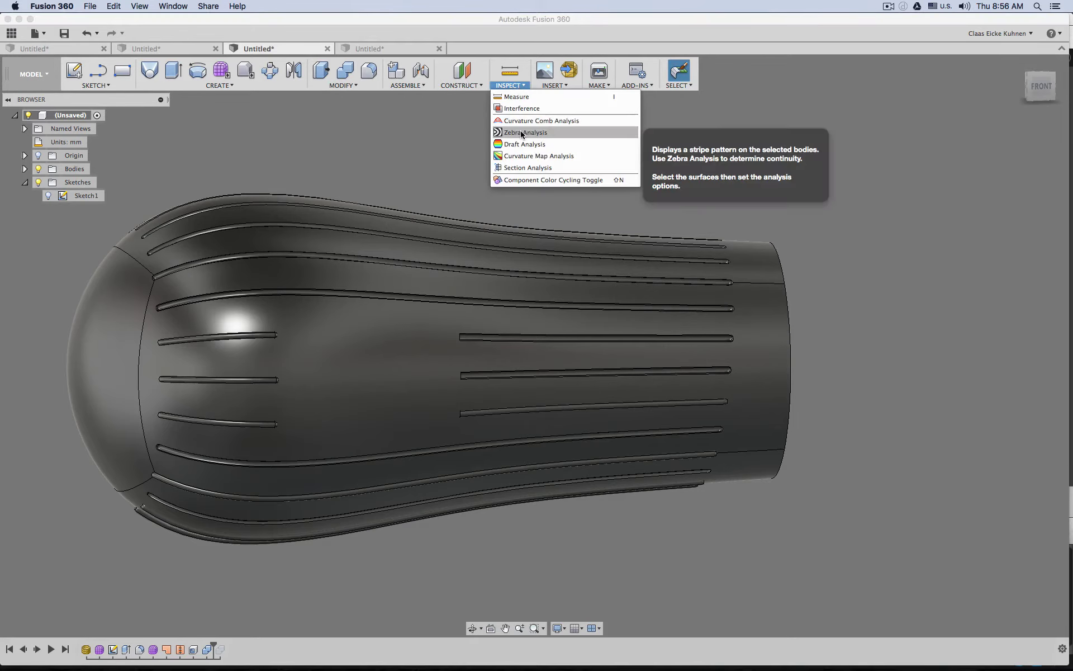
click(526, 169)
scroll(901, 346, down, 3)
shift+middle_drag(900, 354, 850, 350)
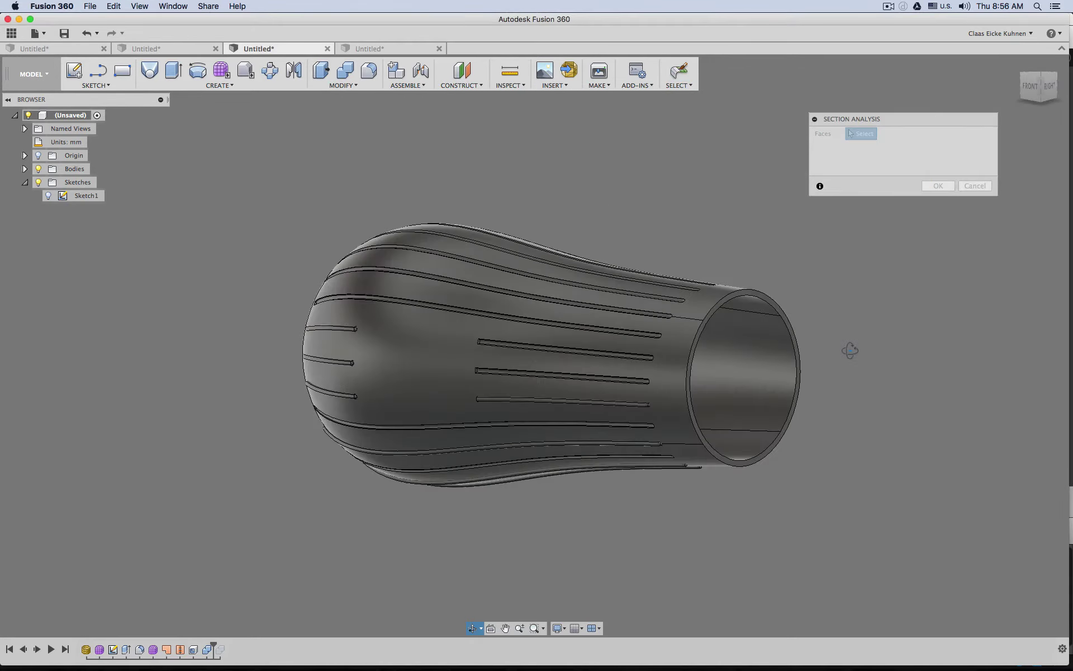
click(793, 313)
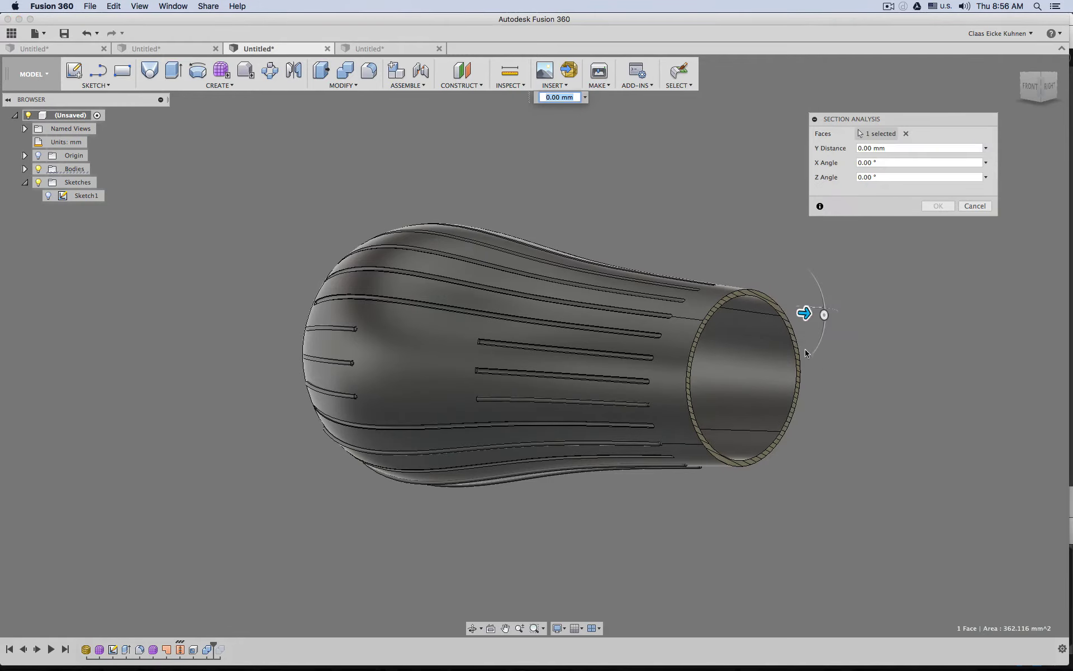
drag(810, 312, 745, 327)
Examine the sectioned wall up close and from several angles, comparing the groove depth with the shell thickness
scroll(810, 283, up, 6)
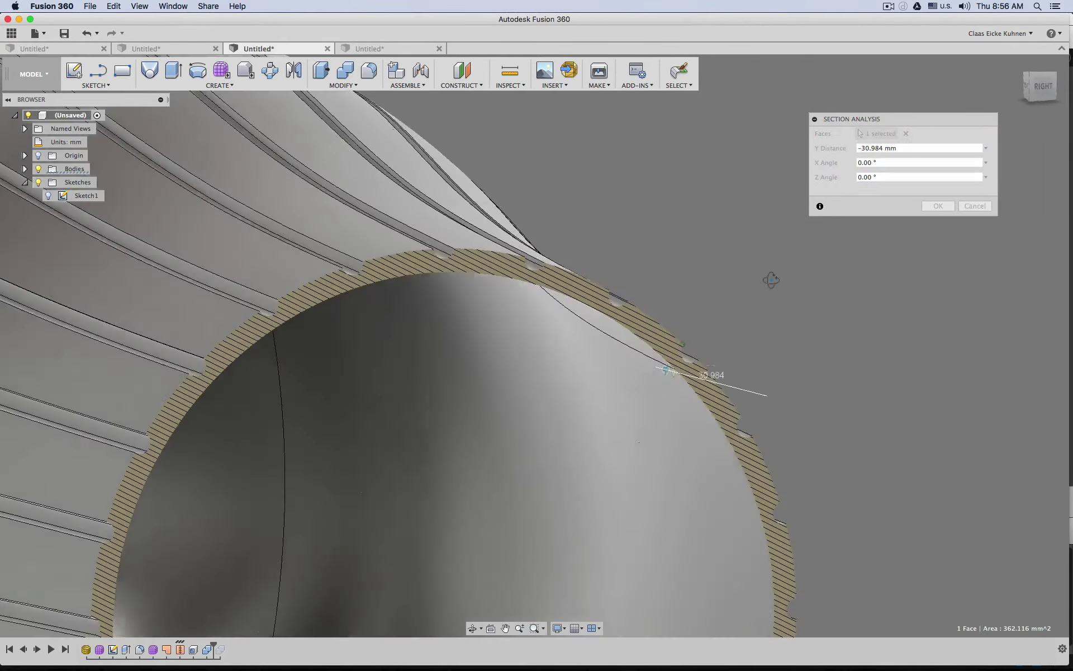
shift+middle_drag(771, 278, 757, 267)
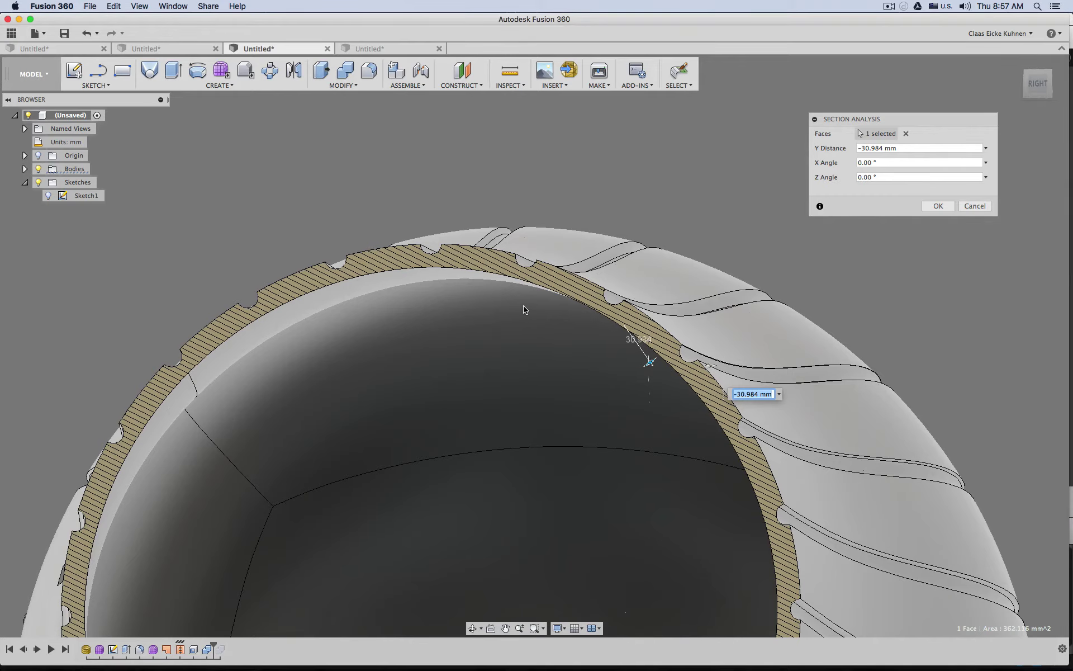
scroll(508, 326, down, 5)
shift+middle_drag(506, 328, 471, 344)
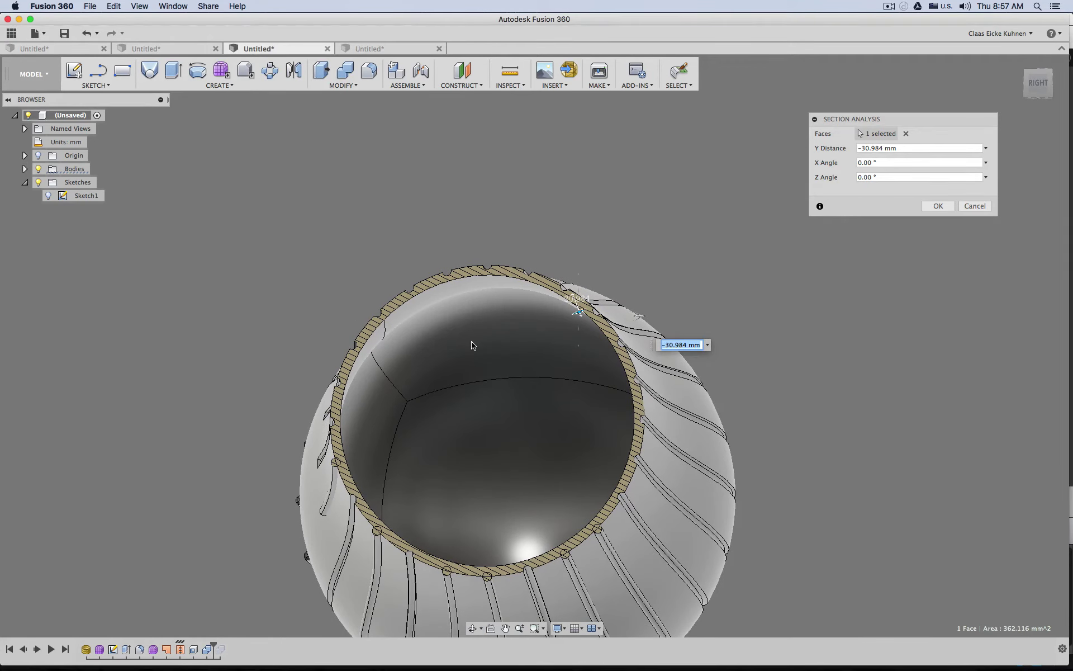
shift+middle_drag(471, 342, 411, 354)
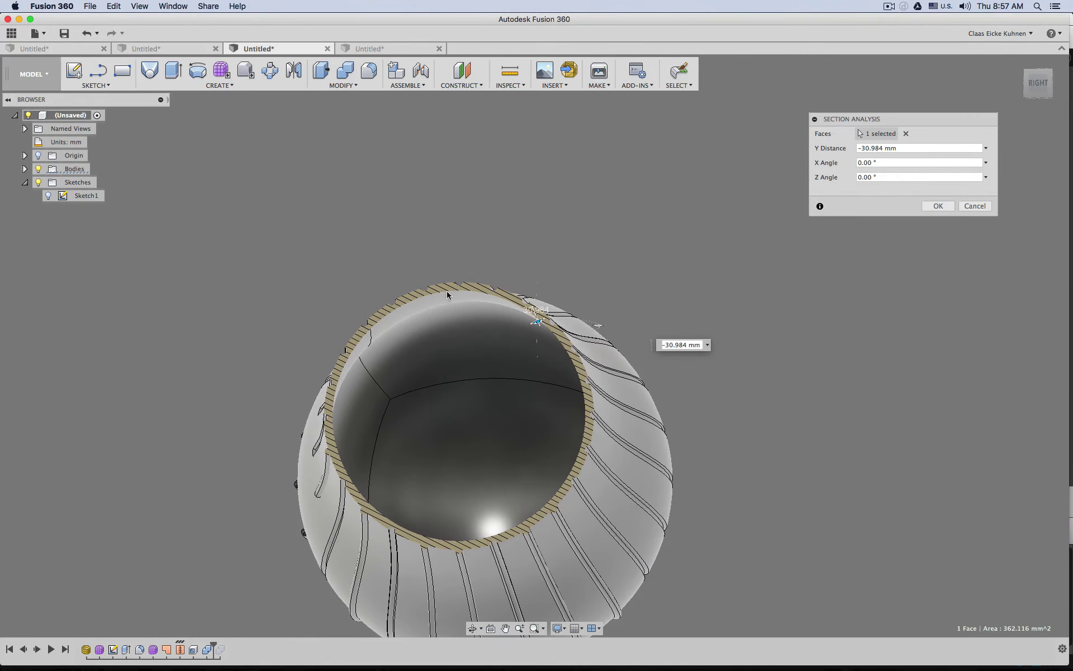
shift+middle_drag(346, 351, 369, 357)
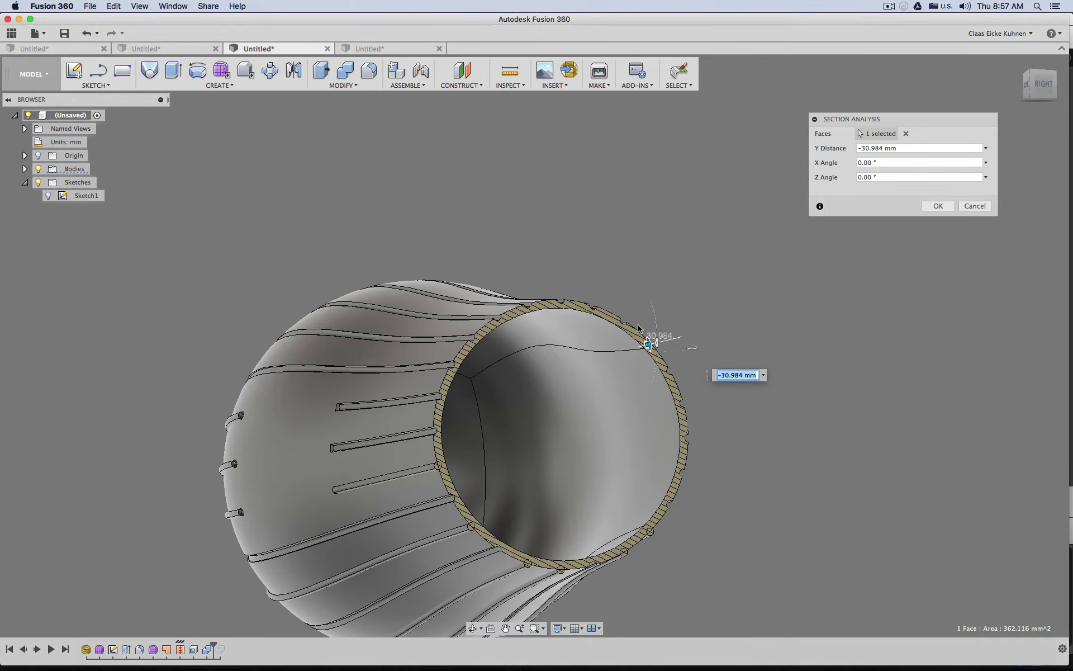
scroll(629, 327, down, 3)
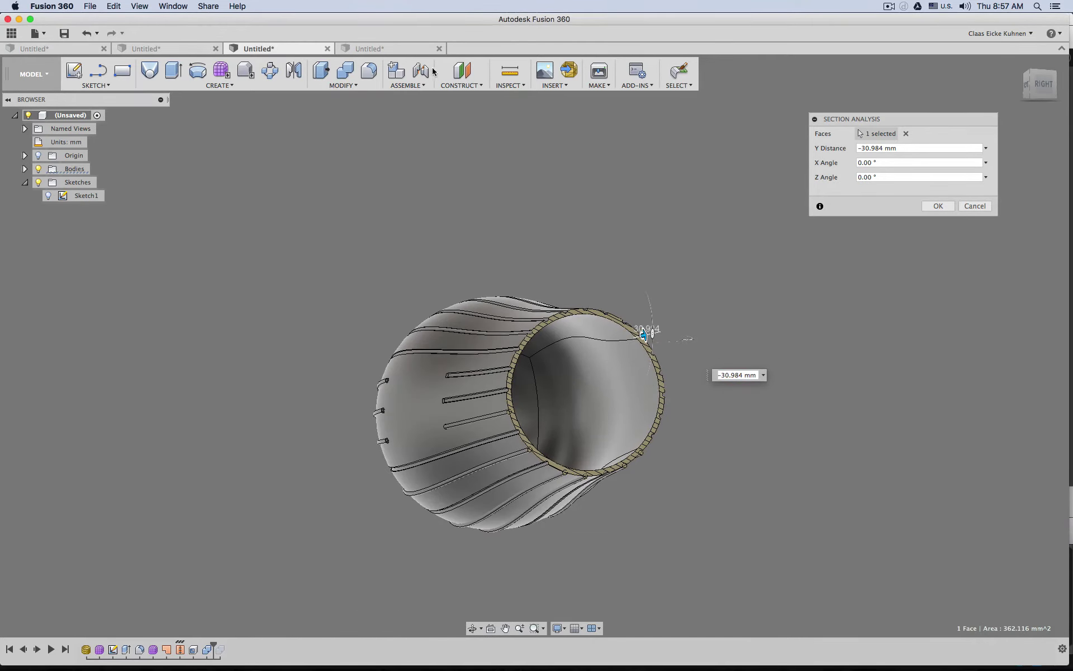
Return to the hair dryer document with the handle, show it from the front, and delete the timeline feature belonging to Body65
click(409, 51)
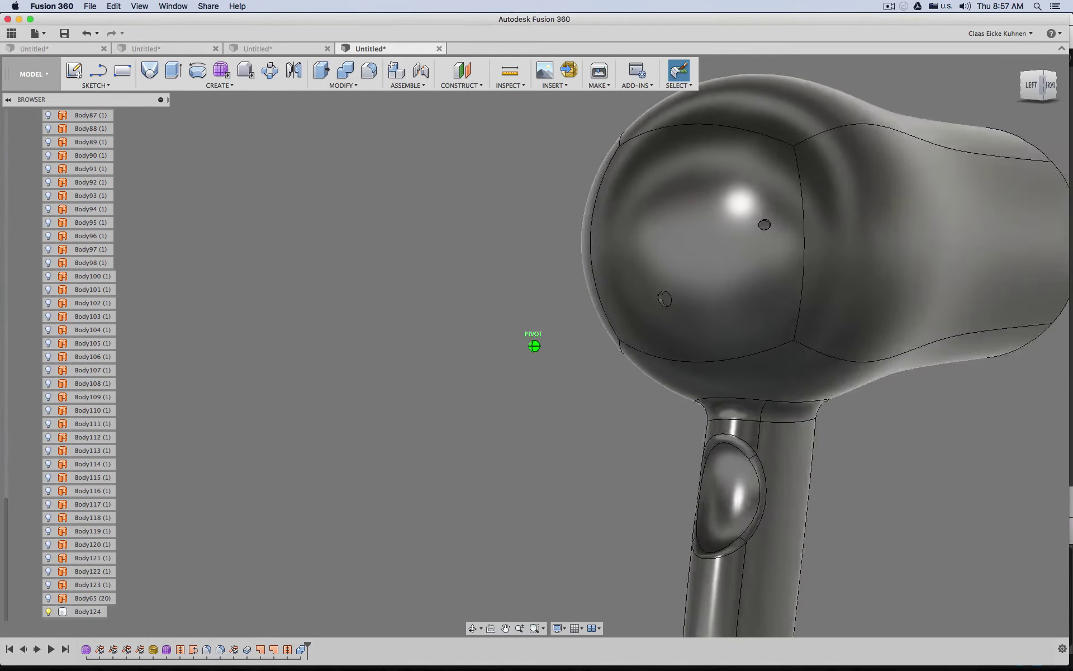
click(1055, 88)
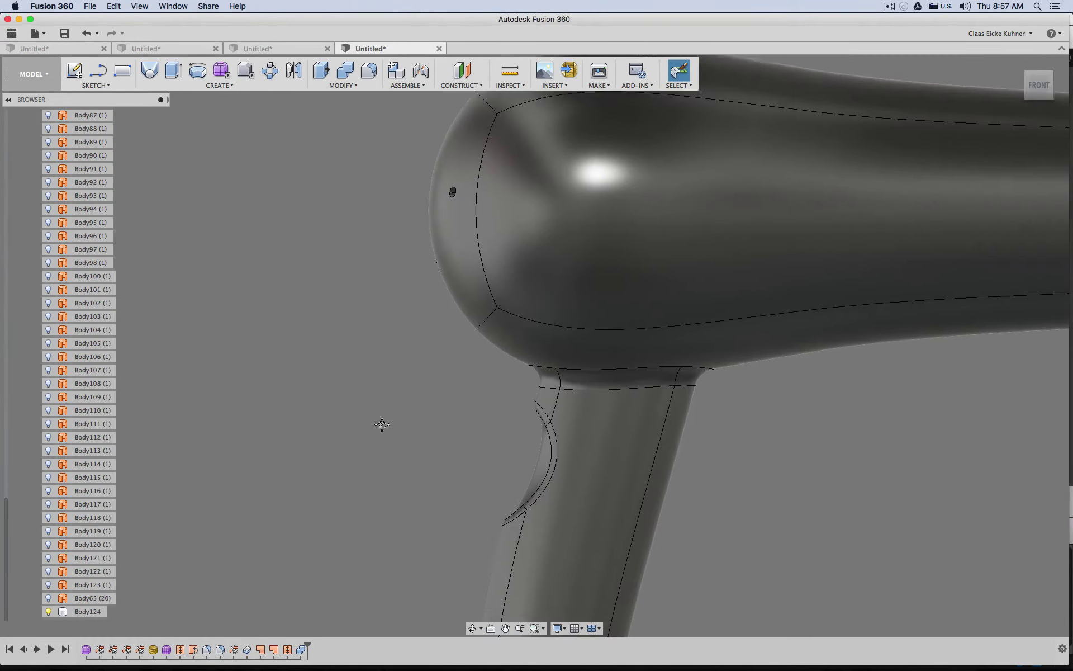
key(Delete)
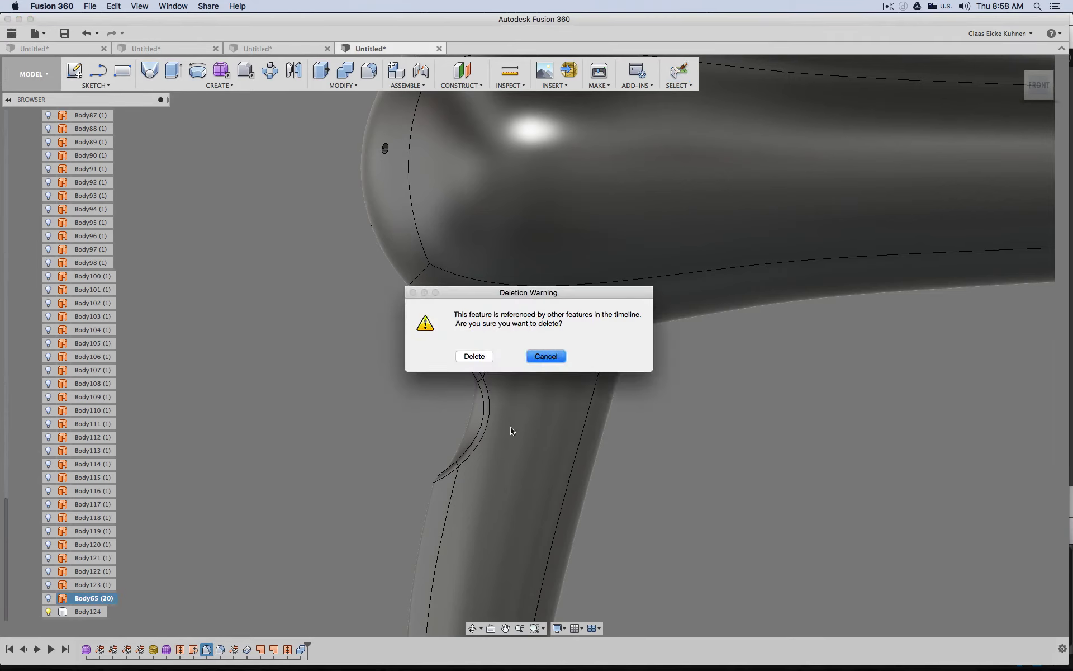
click(475, 357)
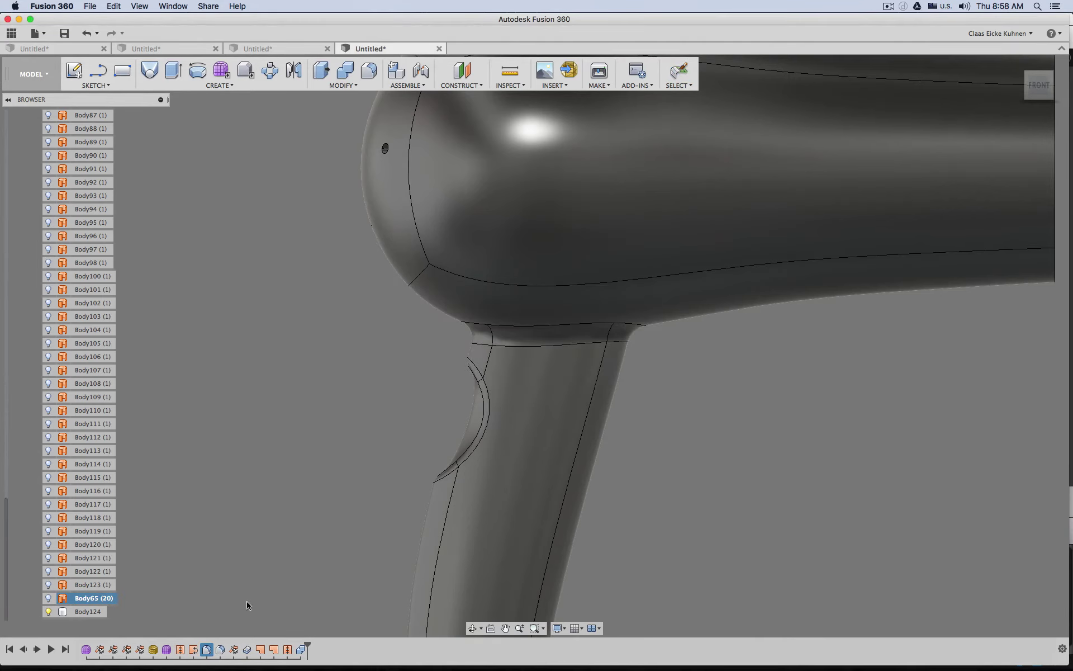
Delete the remaining fillet features and the failed thicken and combine features from the timeline, and show the Body65 surface again
click(208, 650)
key(Delete)
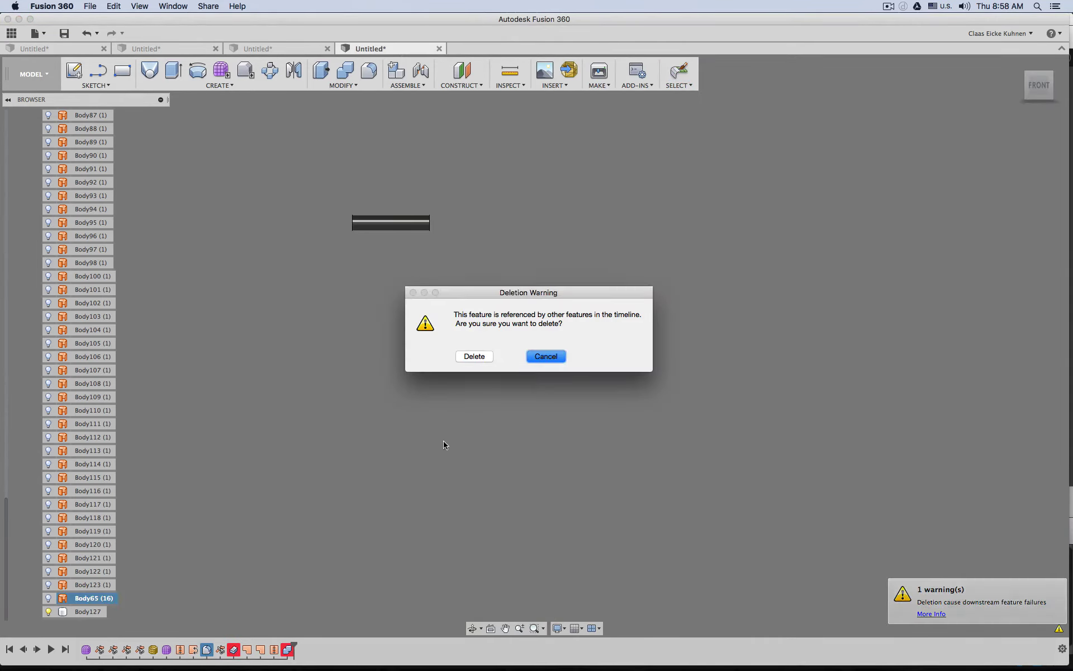
click(475, 357)
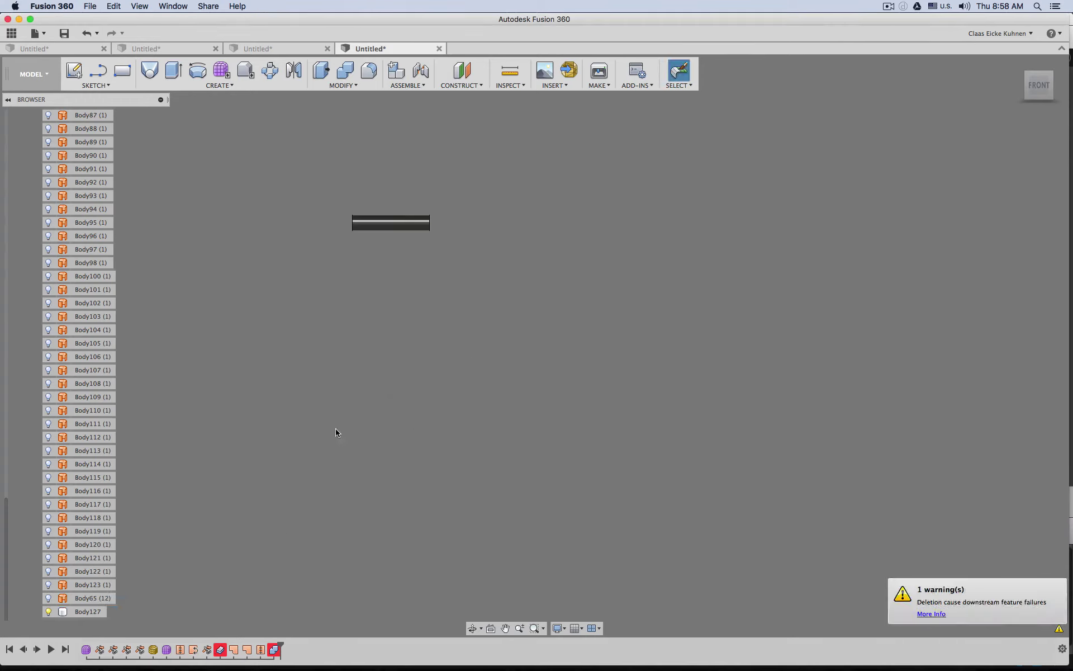
click(220, 649)
key(Delete)
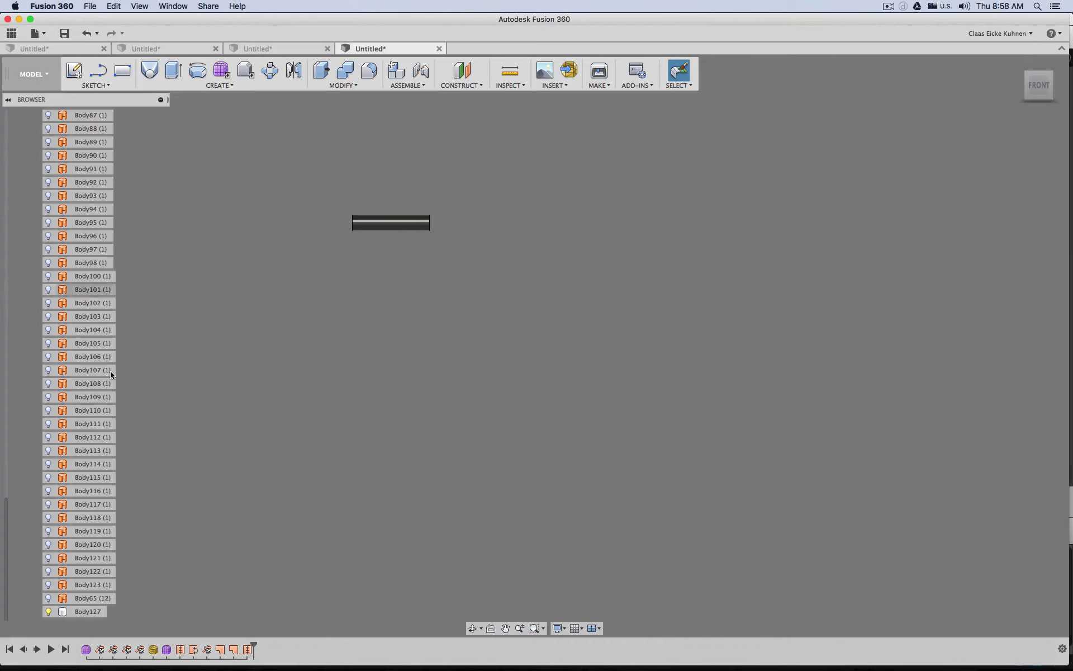
click(49, 598)
scroll(335, 447, down, 3)
shift+middle_drag(612, 402, 671, 379)
click(235, 87)
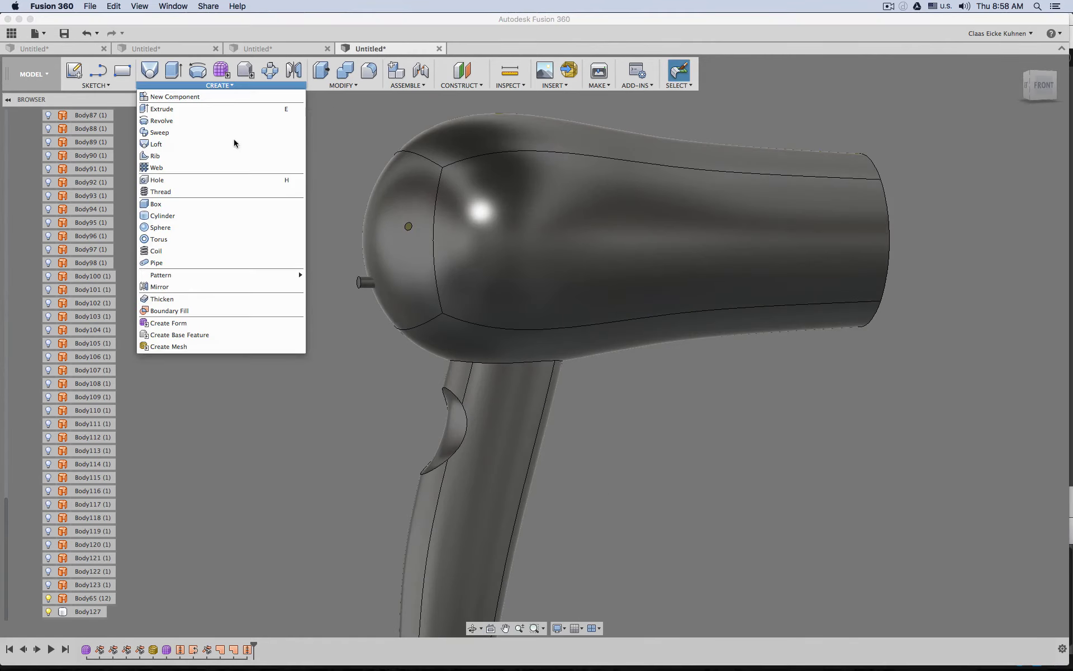
click(211, 298)
click(621, 317)
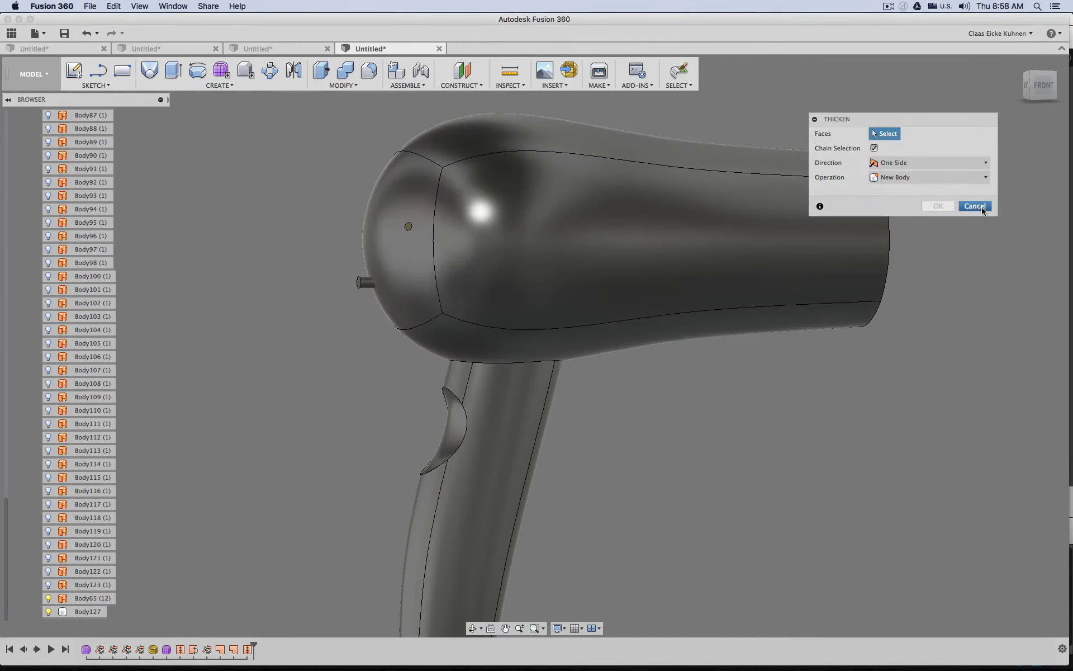
click(938, 206)
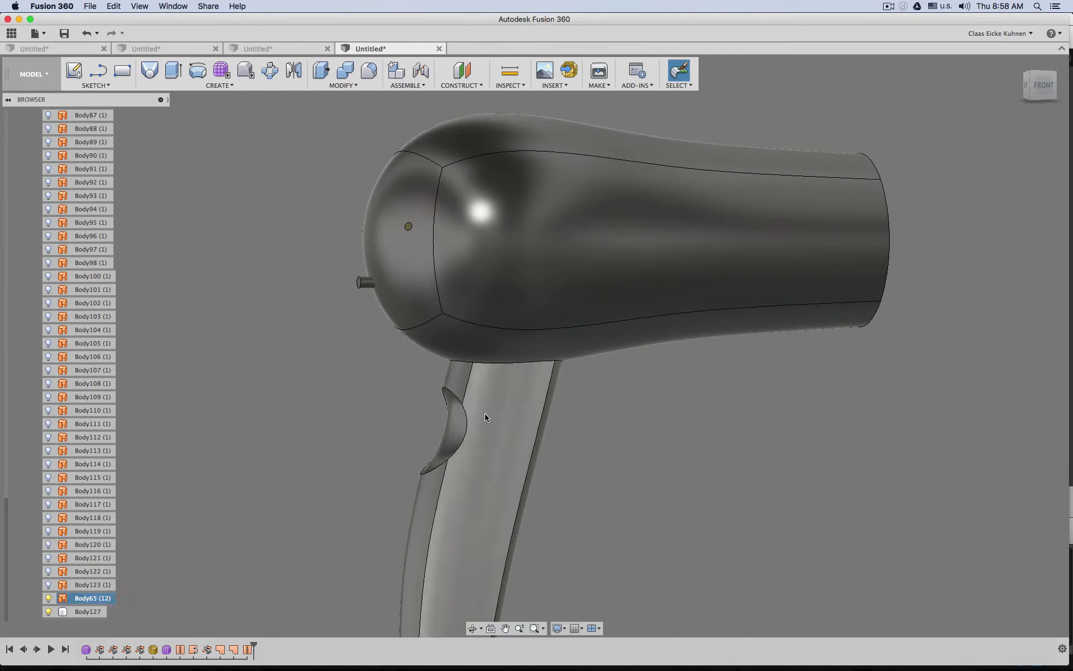
click(48, 598)
click(48, 598)
click(229, 87)
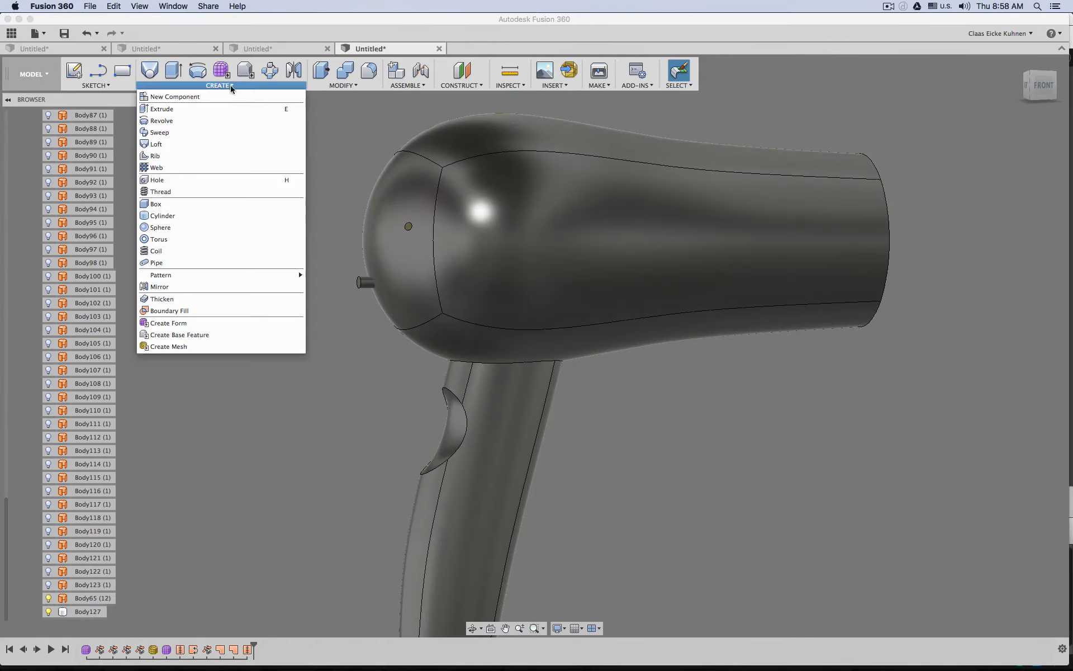
click(685, 237)
Thicken the Body65 surface by -2 mm on one side as a new body, using the Patch workspace
click(92, 598)
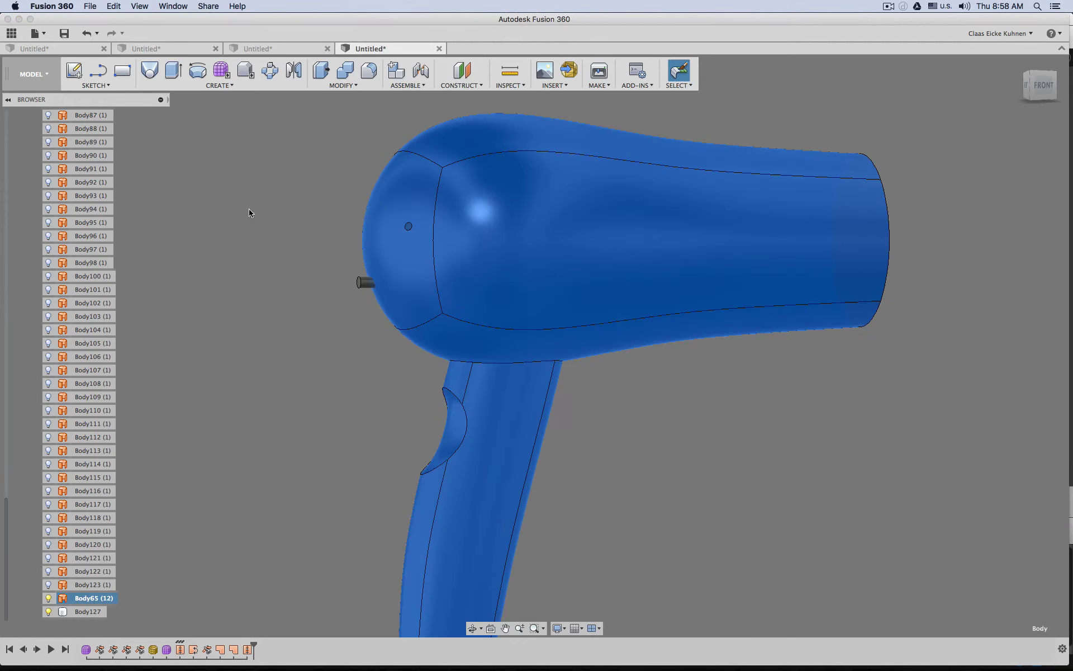
click(220, 85)
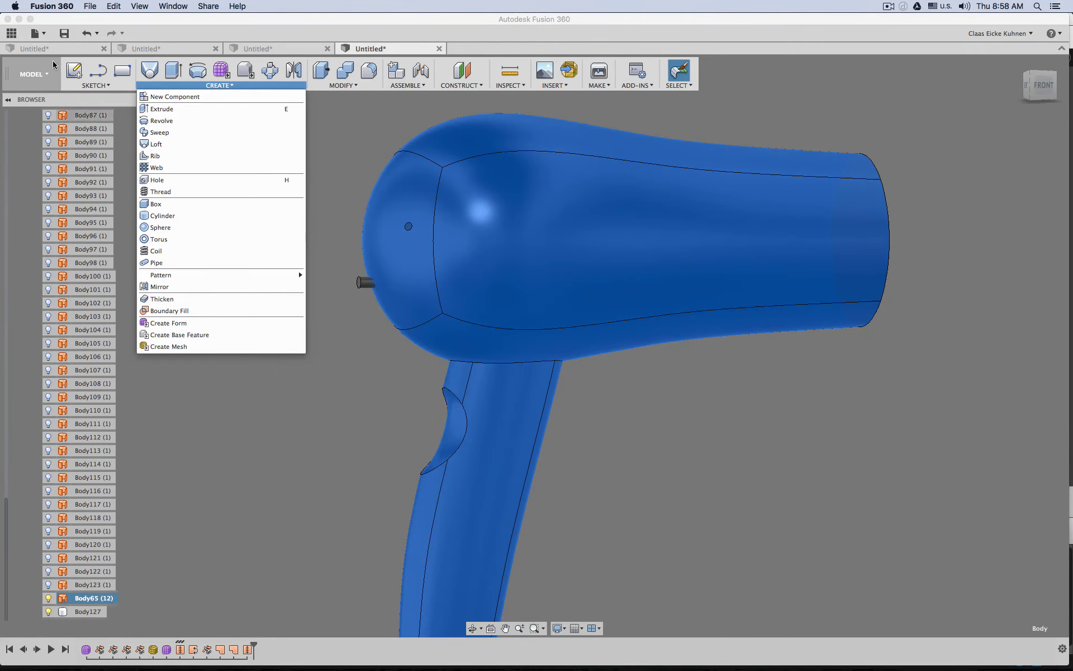
click(32, 74)
click(20, 119)
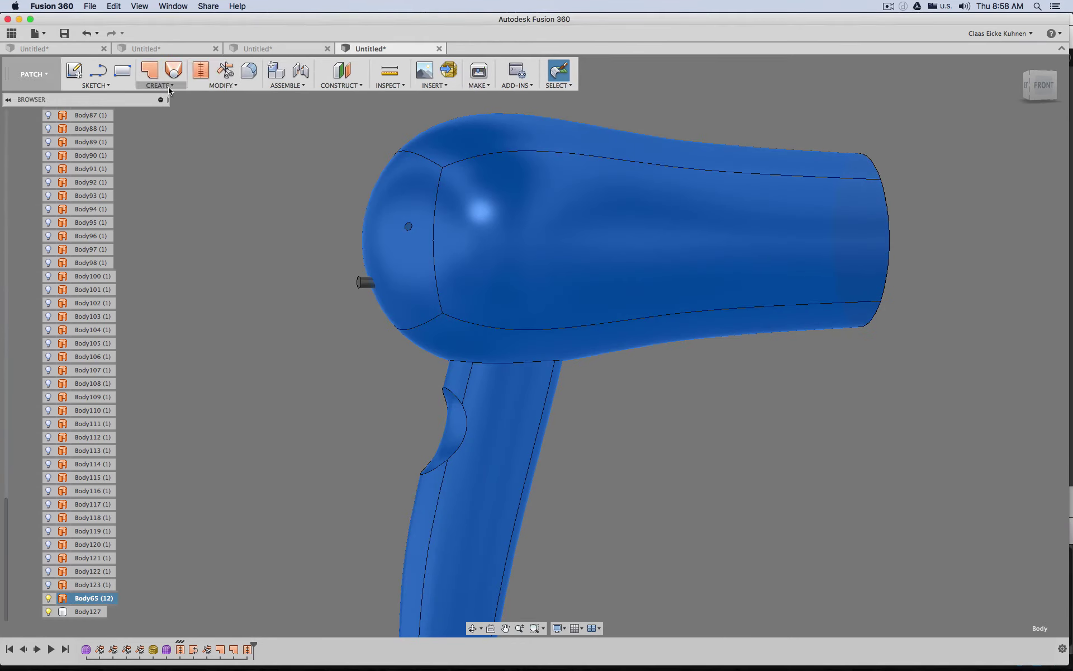
click(160, 85)
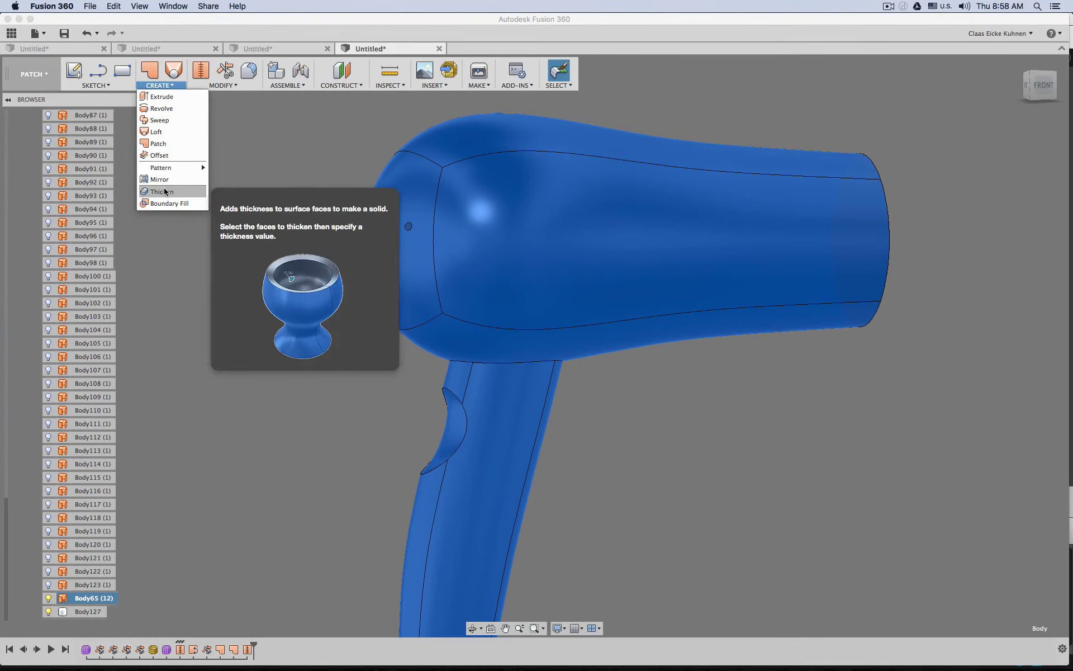
click(164, 192)
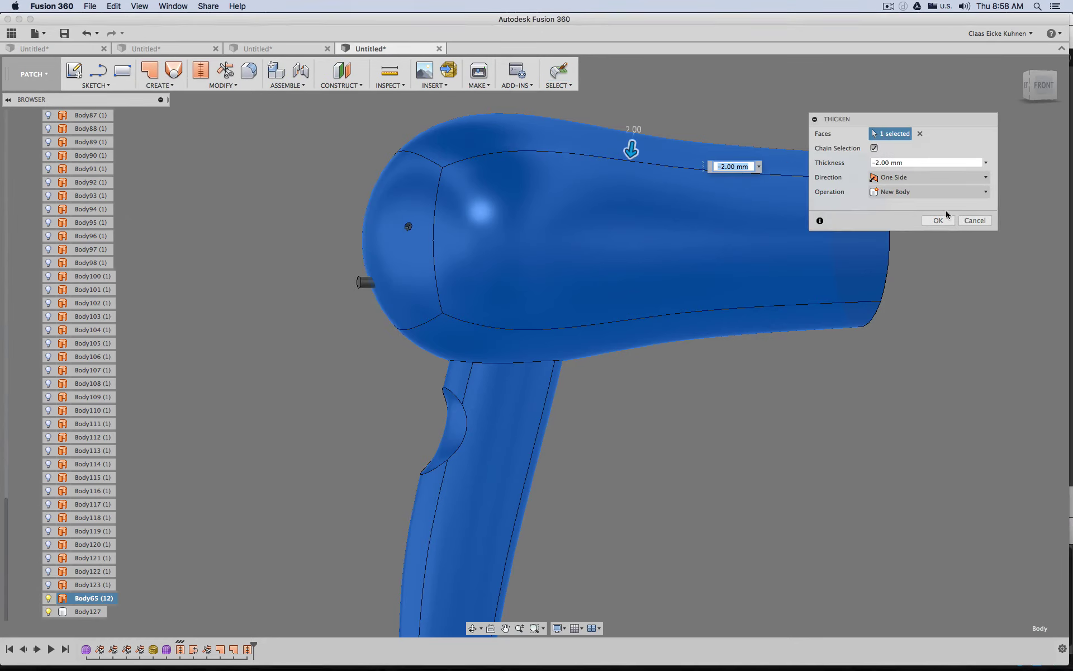
key(Return)
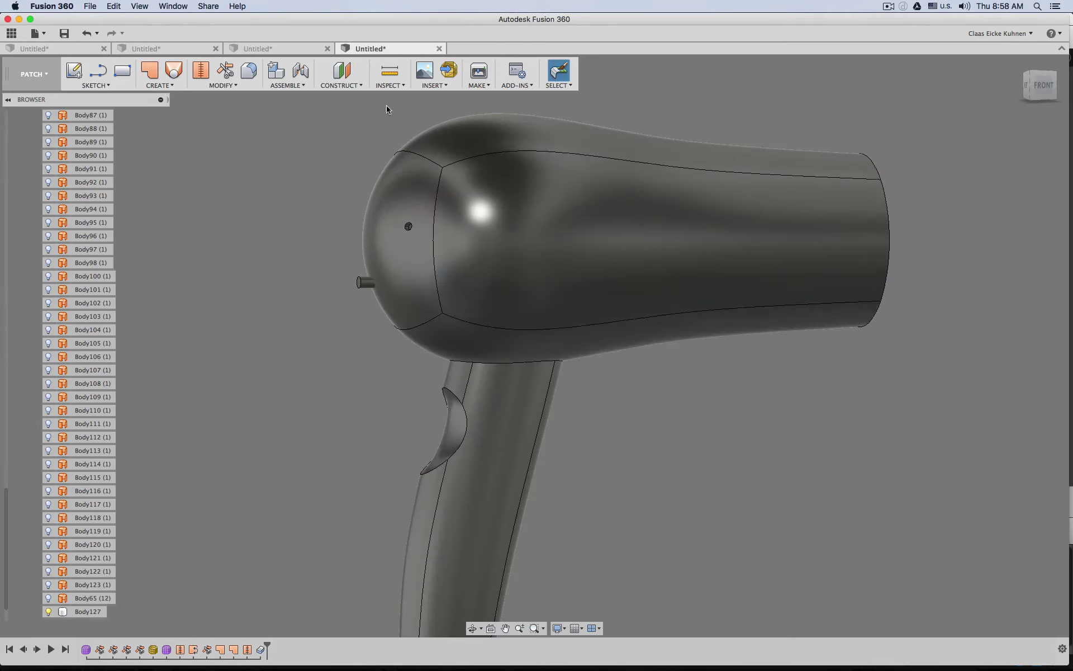
Create a Section Analysis of the thickened hair dryer on the XZ origin plane
click(445, 87)
click(403, 87)
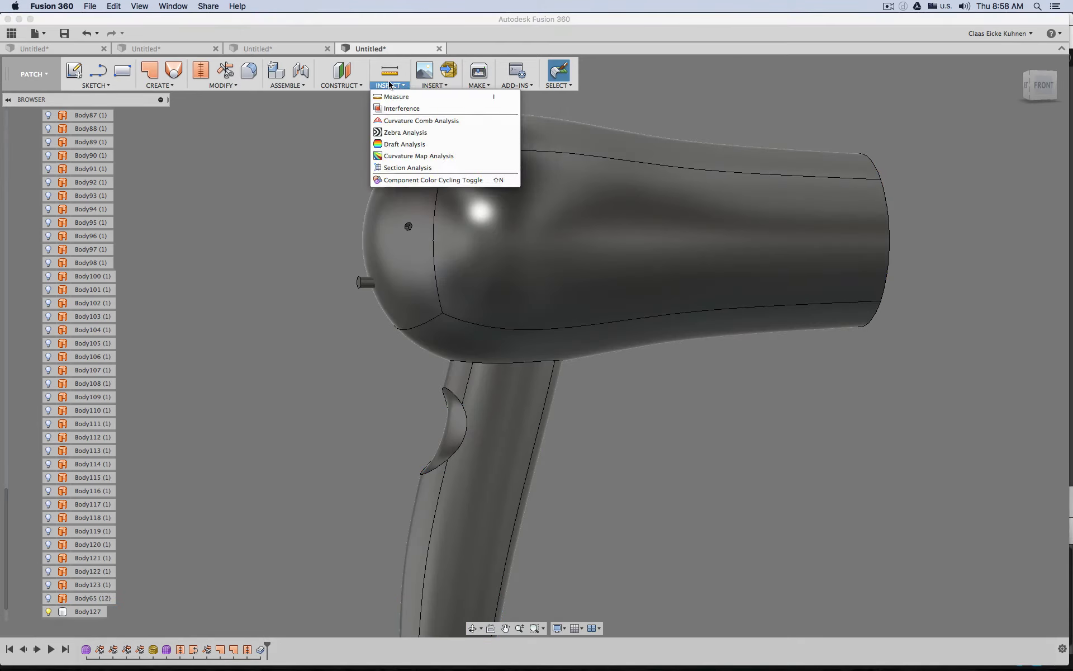
click(411, 169)
scroll(311, 270, down, 2)
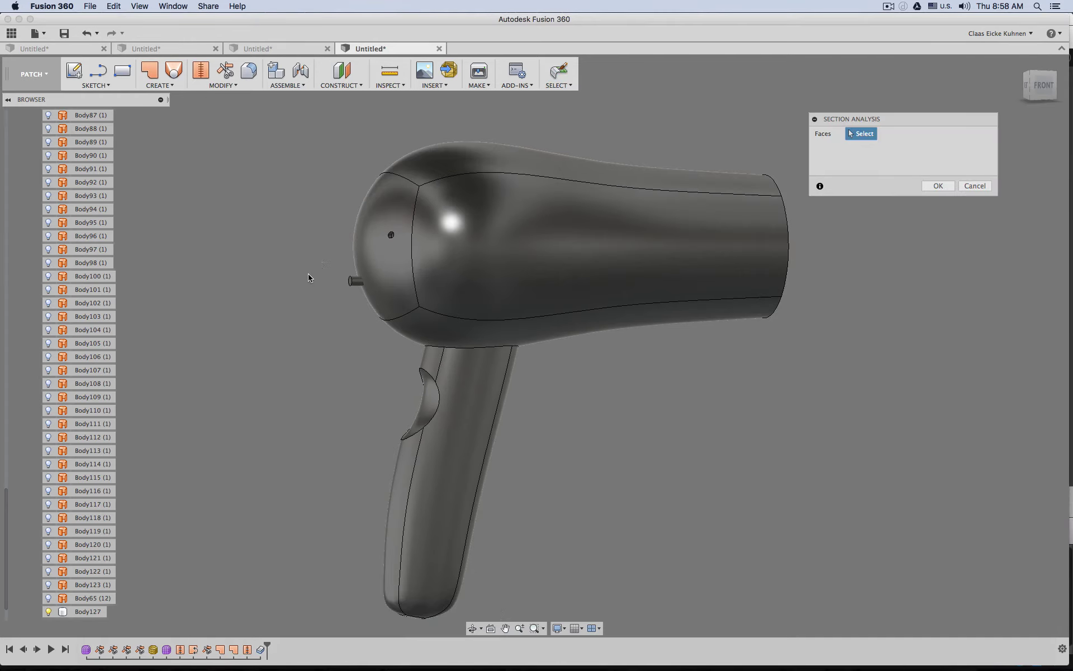
scroll(78, 183, up, 5)
scroll(78, 183, up, 8)
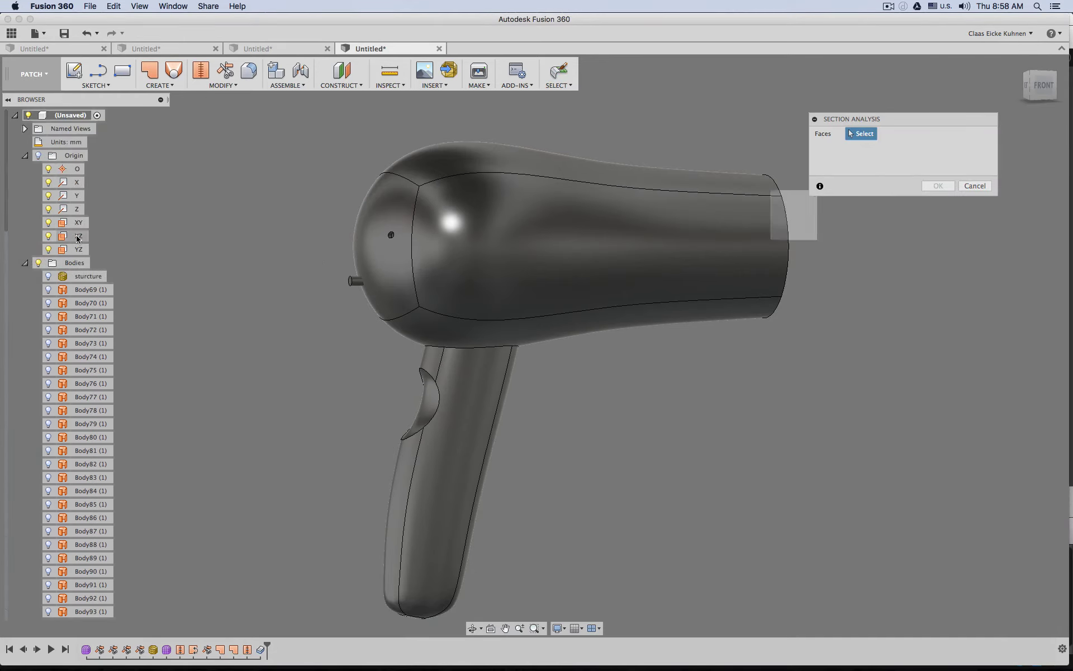
click(79, 236)
click(938, 206)
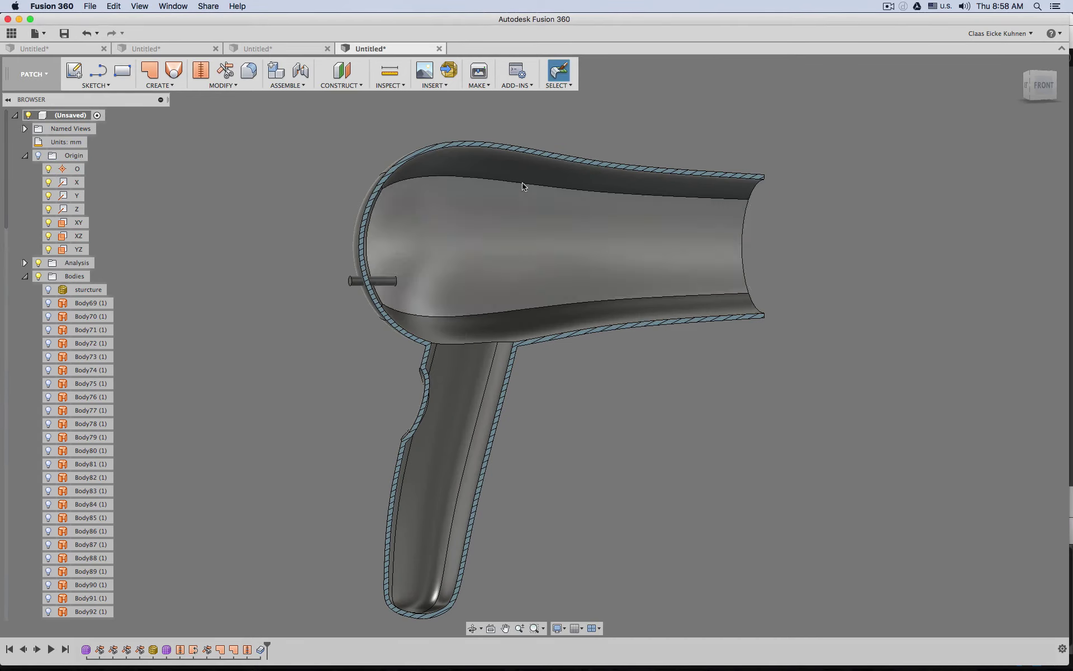
Examine the sectioned wall thickness around the handle joint, the finger recess and the handle's lower end
scroll(475, 321, up, 10)
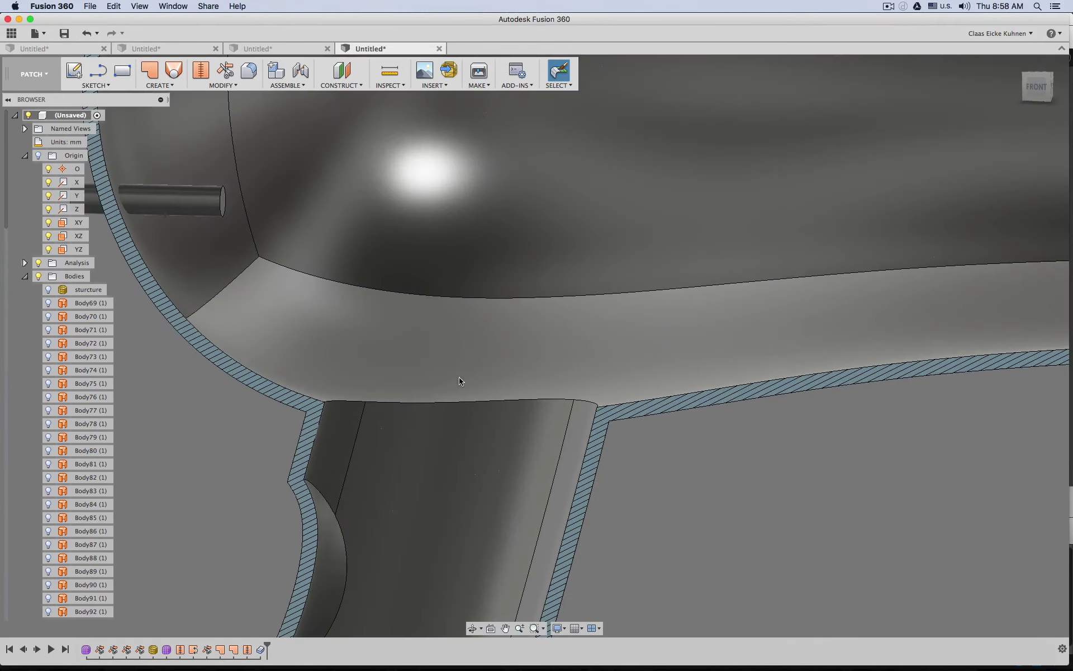
middle_drag(462, 376, 509, 148)
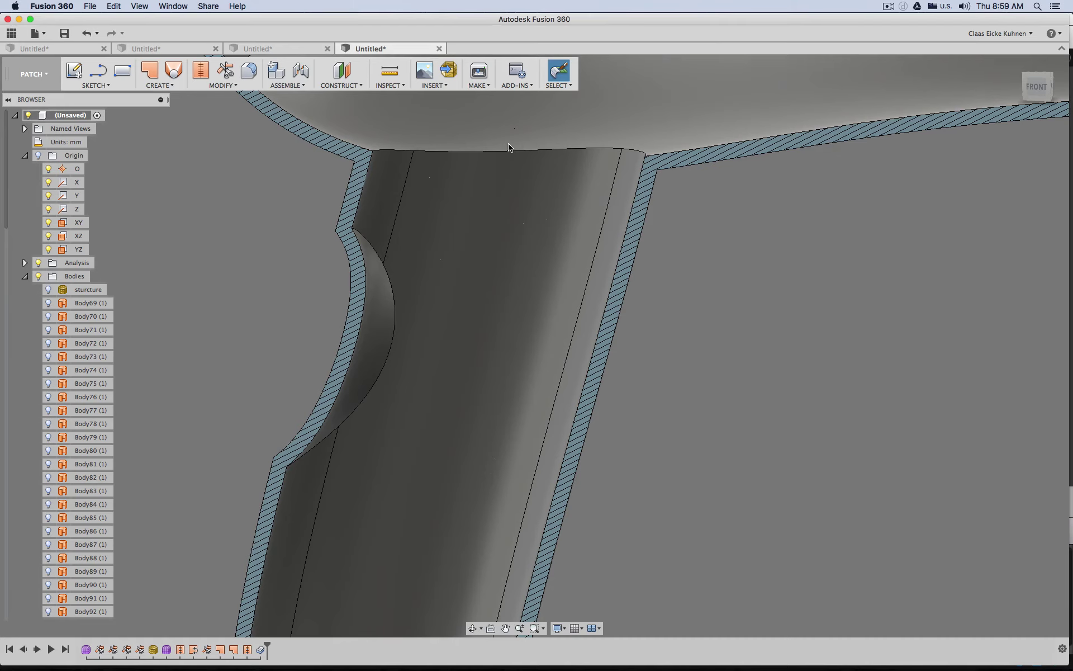
scroll(445, 401, up, 4)
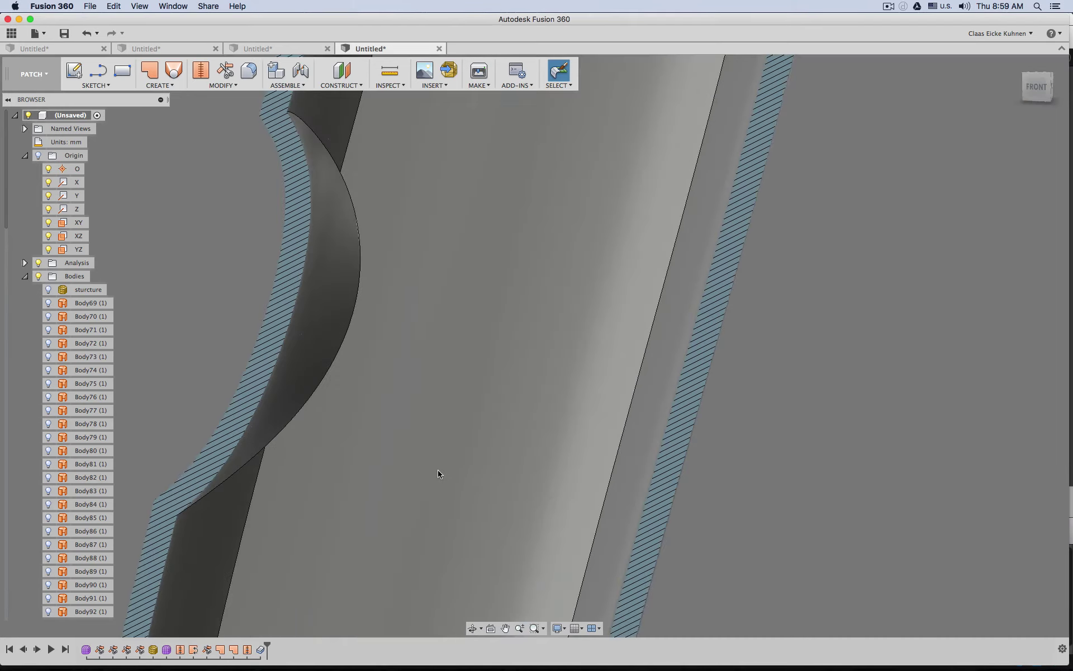
scroll(438, 472, down, 6)
middle_drag(437, 497, 472, 259)
middle_drag(410, 477, 410, 407)
scroll(405, 453, up, 4)
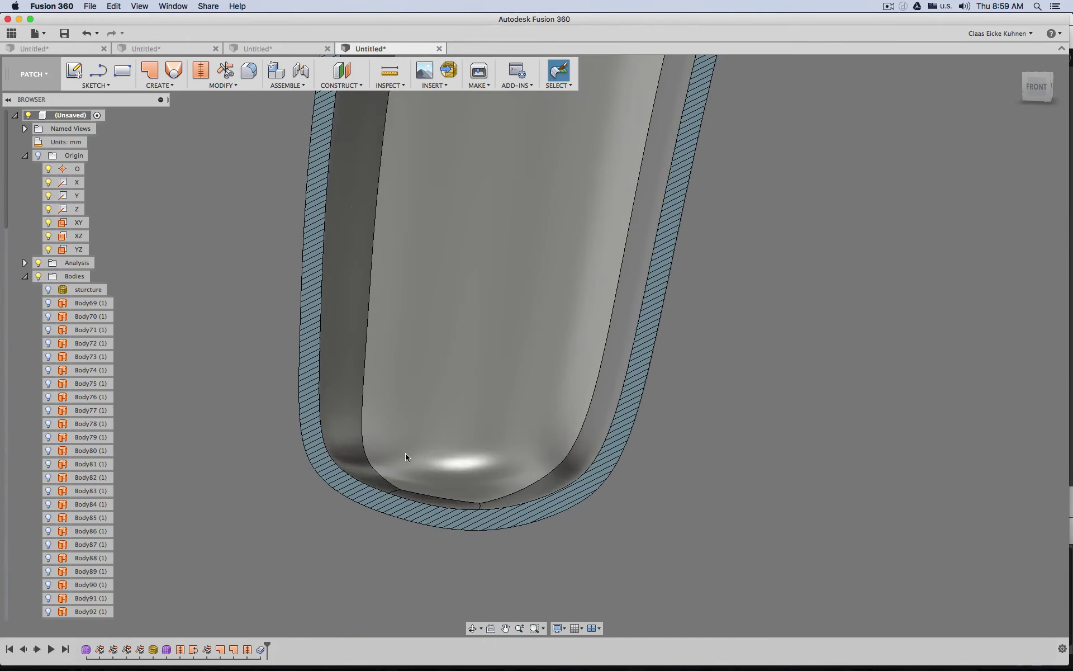
scroll(405, 453, down, 3)
middle_drag(407, 243, 413, 476)
middle_drag(480, 193, 426, 476)
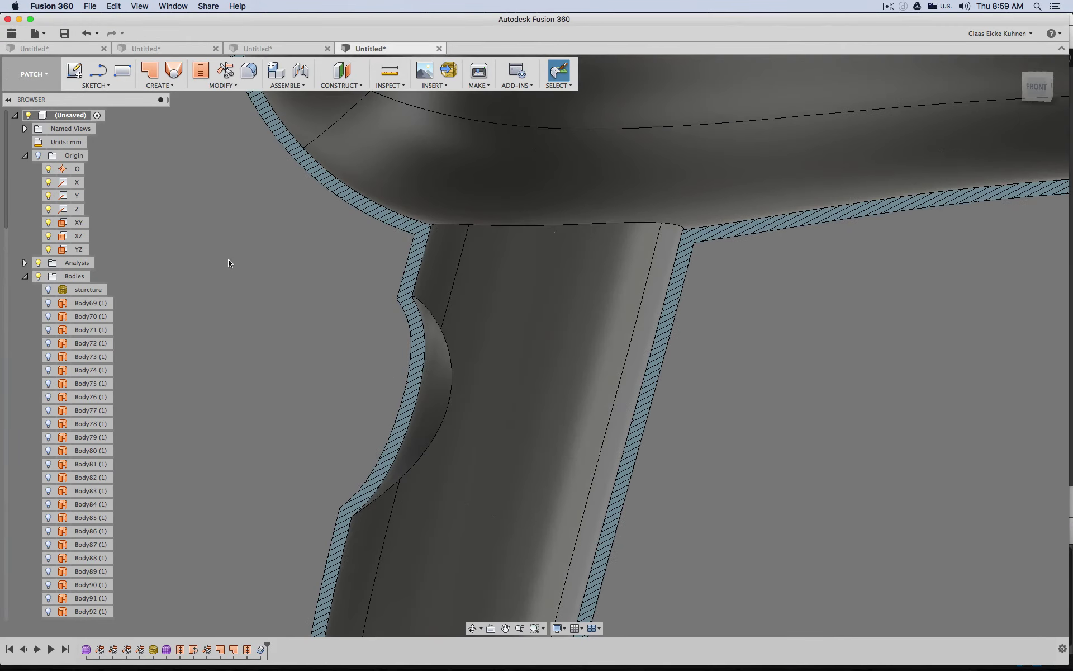
Fillet the outer edge where the handle meets the main body, trying 10 mm before settling on an 8 mm radius
click(248, 70)
shift+middle_drag(270, 314, 369, 268)
click(386, 240)
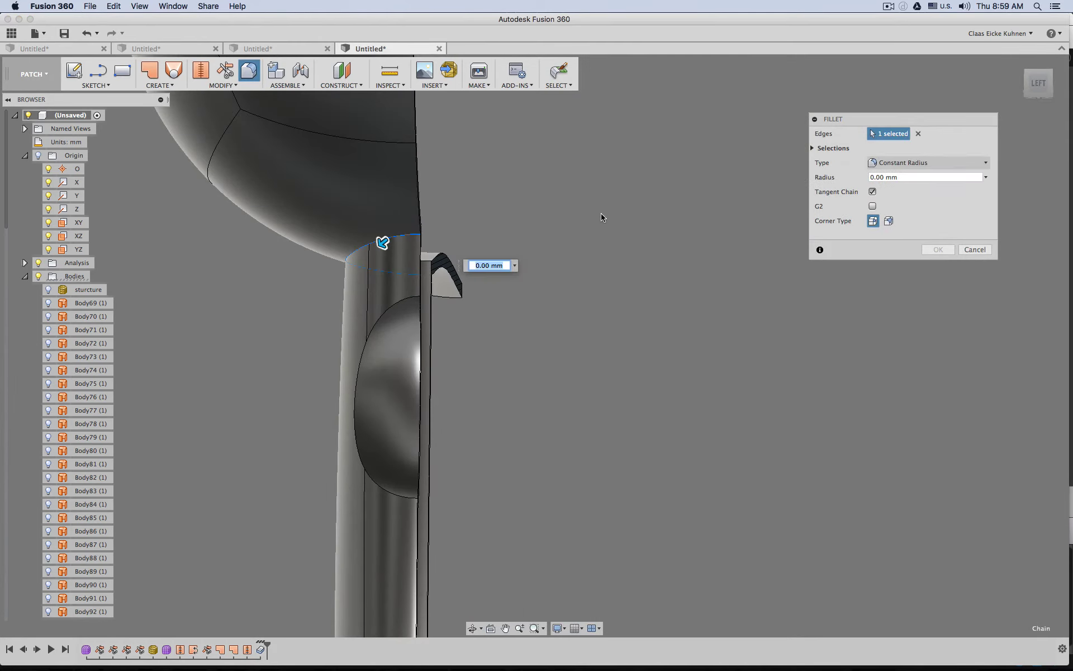
text(10)
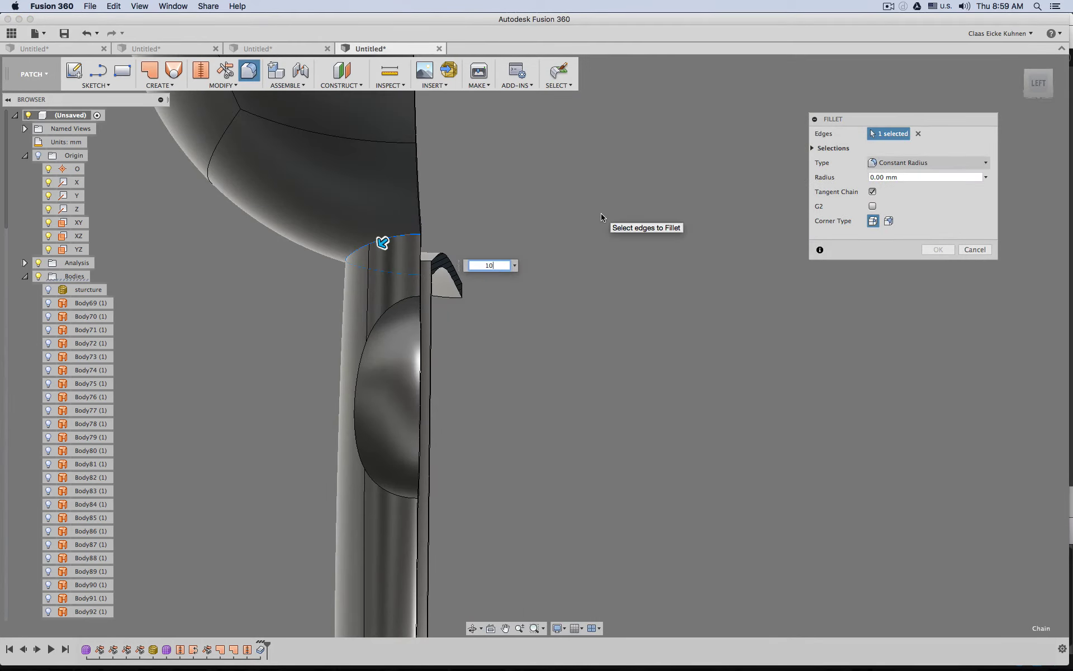
shift+middle_drag(641, 249, 574, 259)
mouse_move(359, 339)
middle_down()
mouse_move(704, 330)
mouse_move(848, 303)
middle_up()
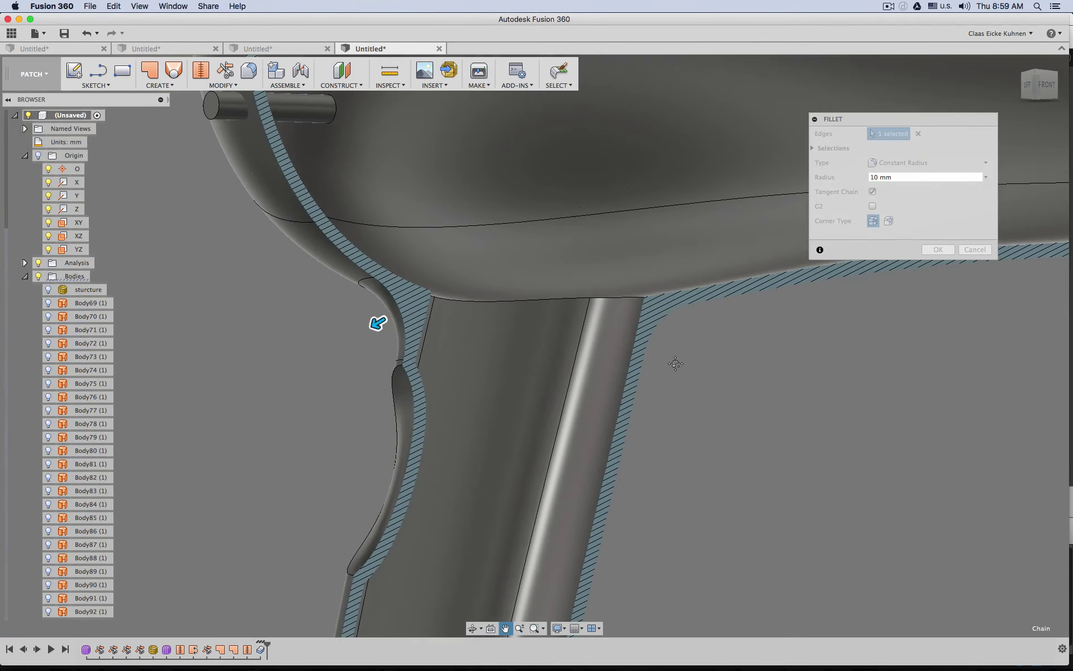
text(8)
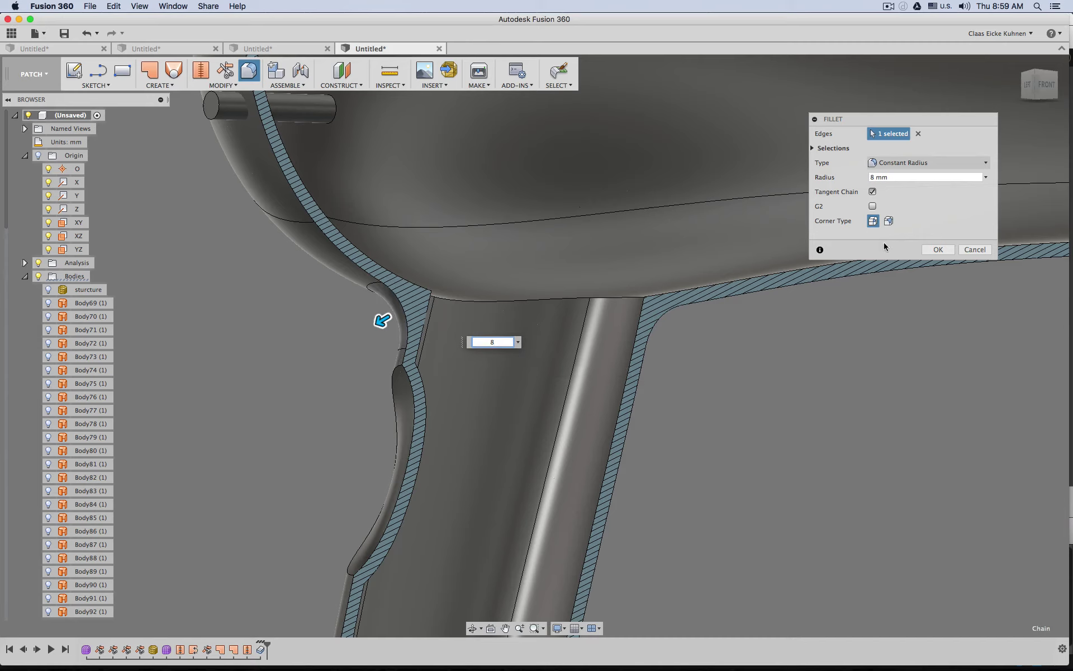
key(Return)
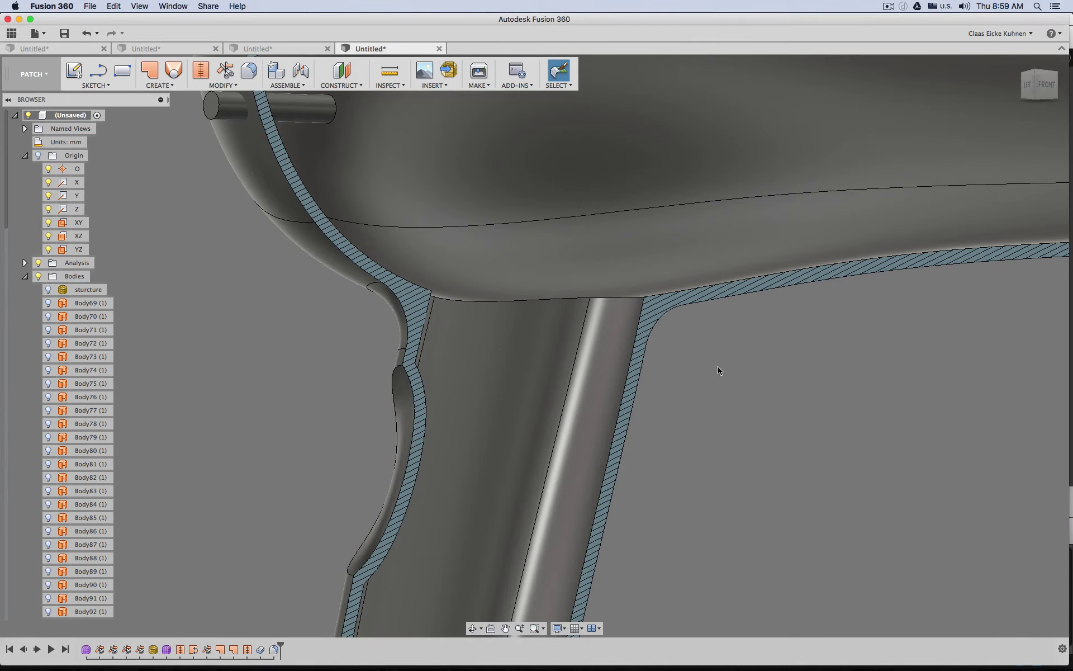
Fillet the inner edge of the handle joint, trying radii of 5, 6 and 7 mm before applying 8 mm
right_click(718, 367)
click(724, 337)
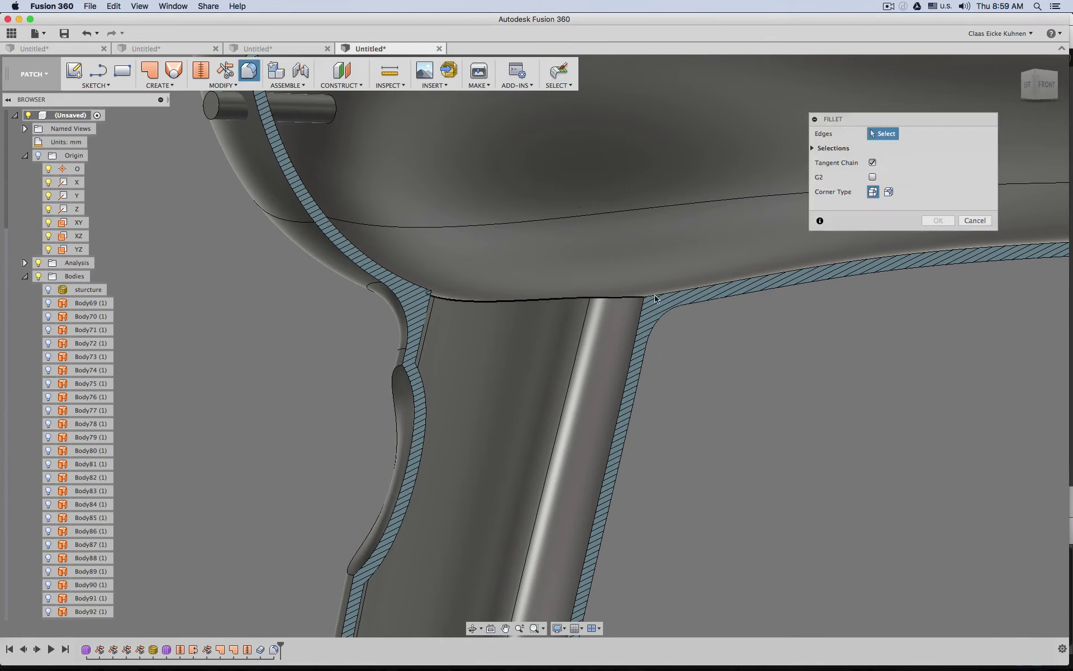
click(715, 292)
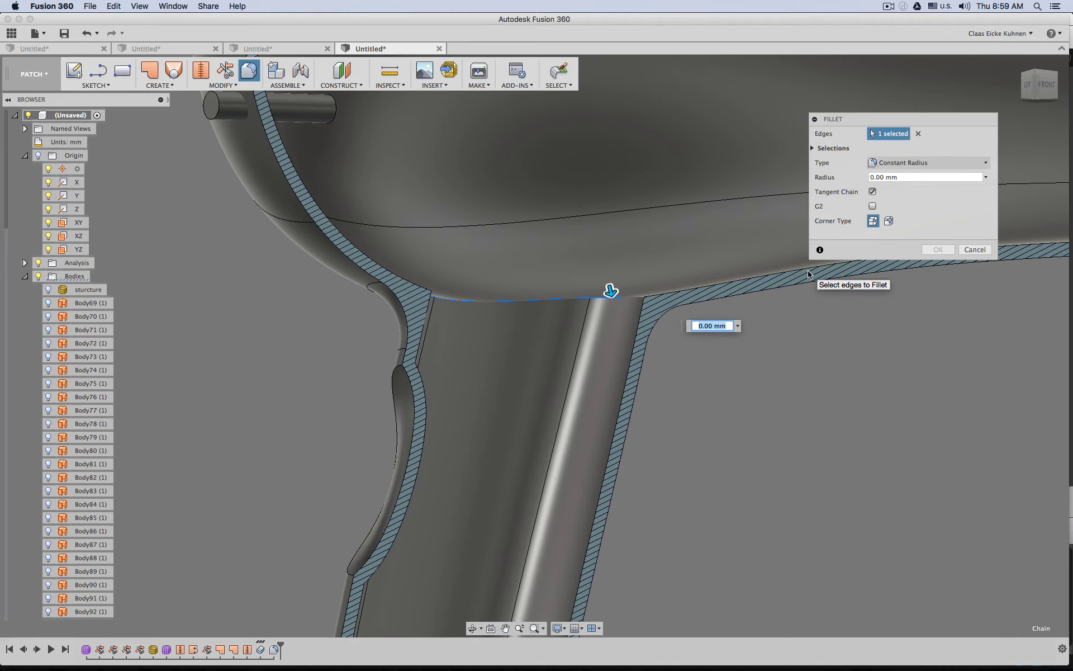
text(5)
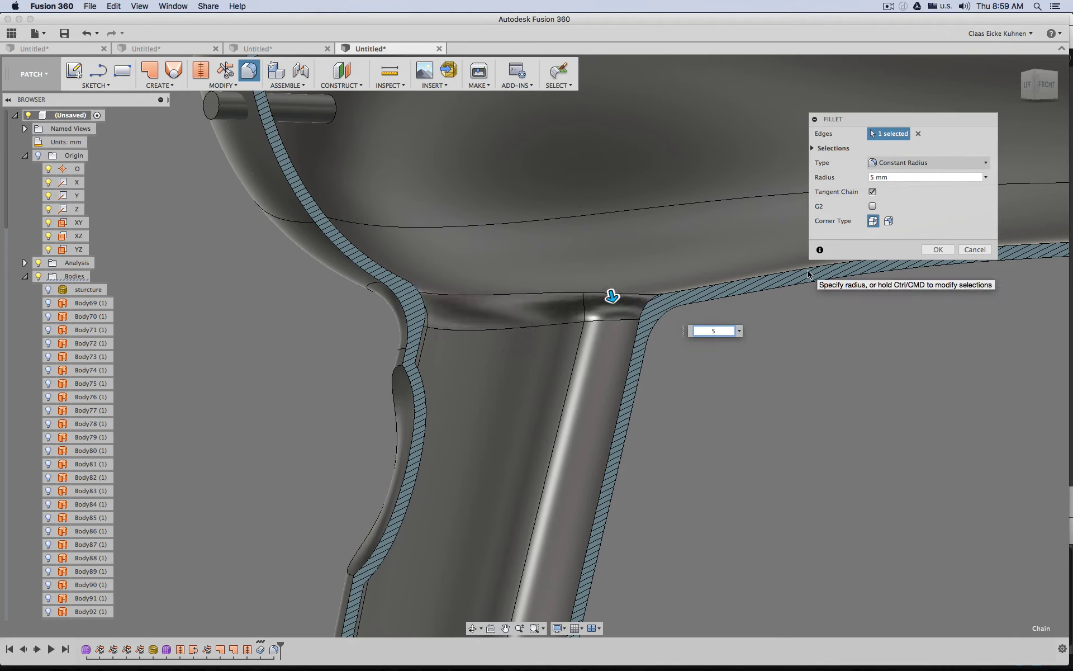
key(BackSpace)
text(6)
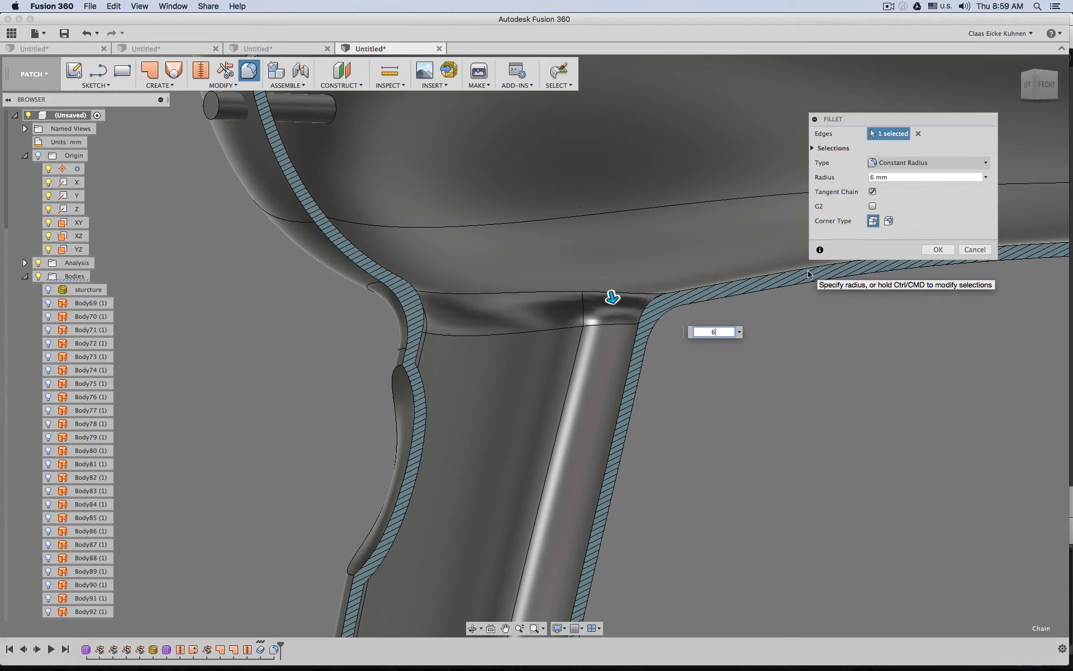
key(BackSpace)
text(7)
key(BackSpace)
text(8)
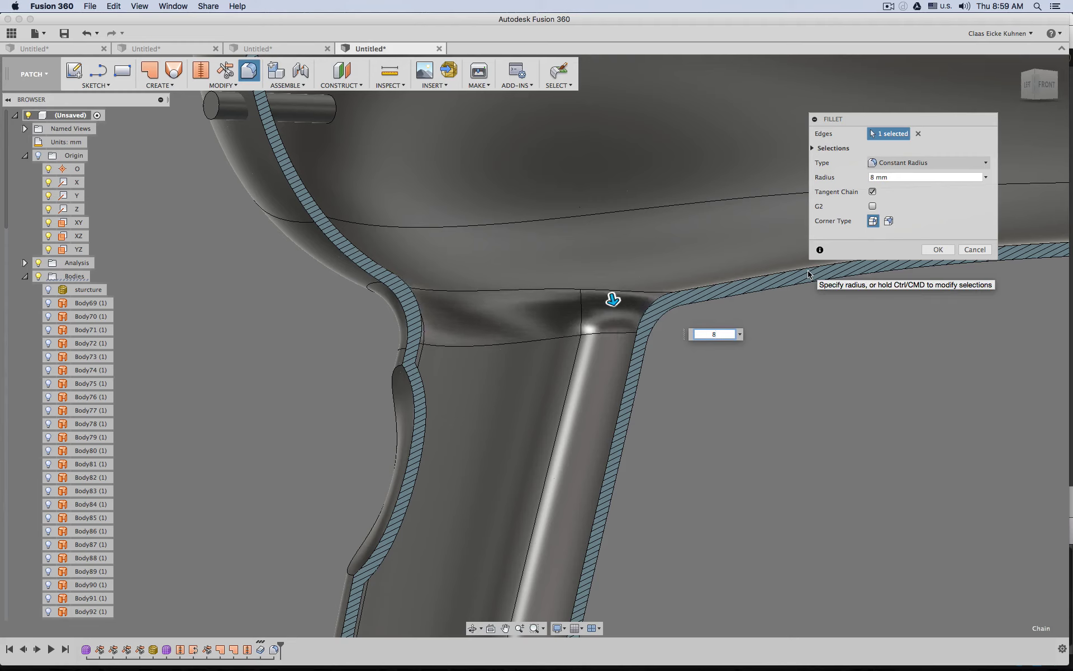
key(Return)
Reopen the outer joint fillet to review its settings, and view the sectioned joint from the front
double_click(274, 650)
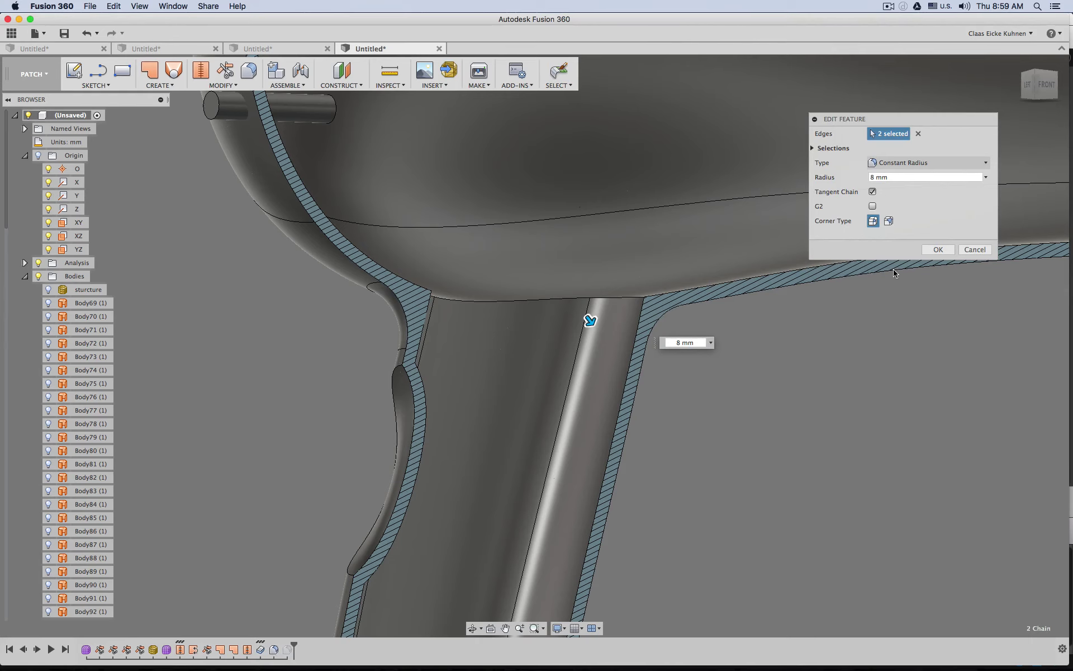
key(Return)
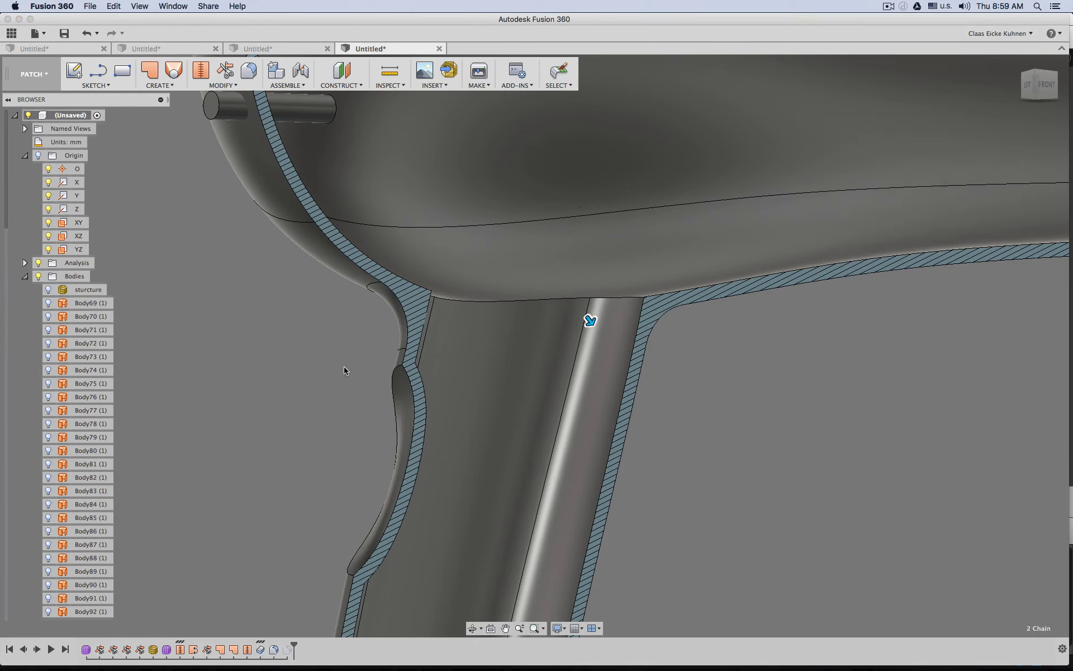
shift+middle_drag(673, 359, 588, 360)
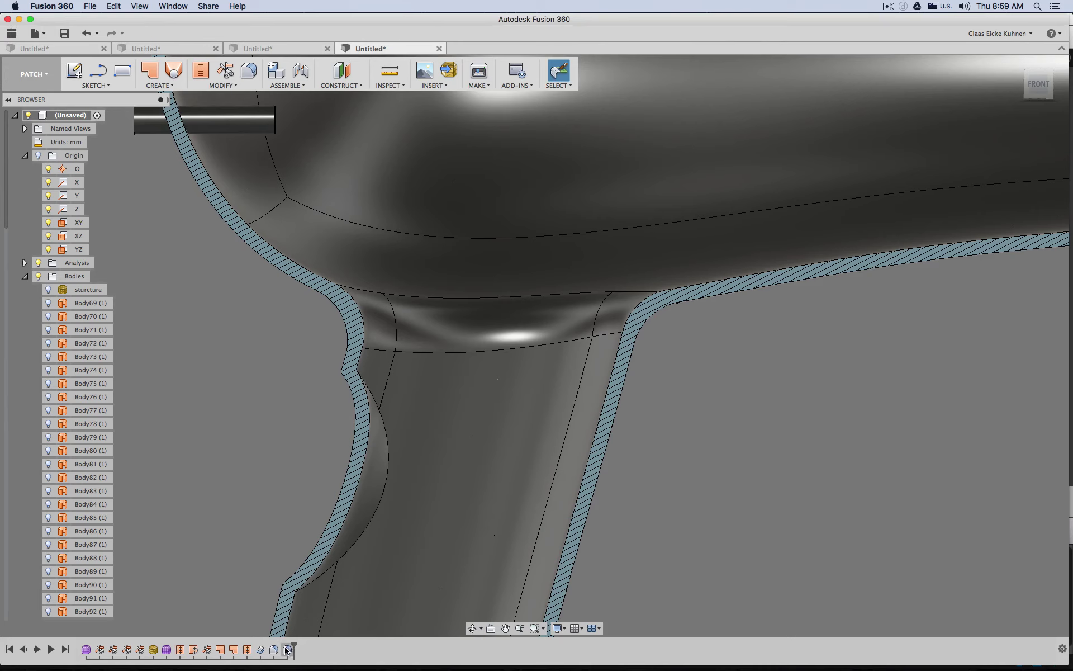
Edit the inner fillet of the handle joint, trying a 6 mm radius before settling on 10 mm
double_click(494, 303)
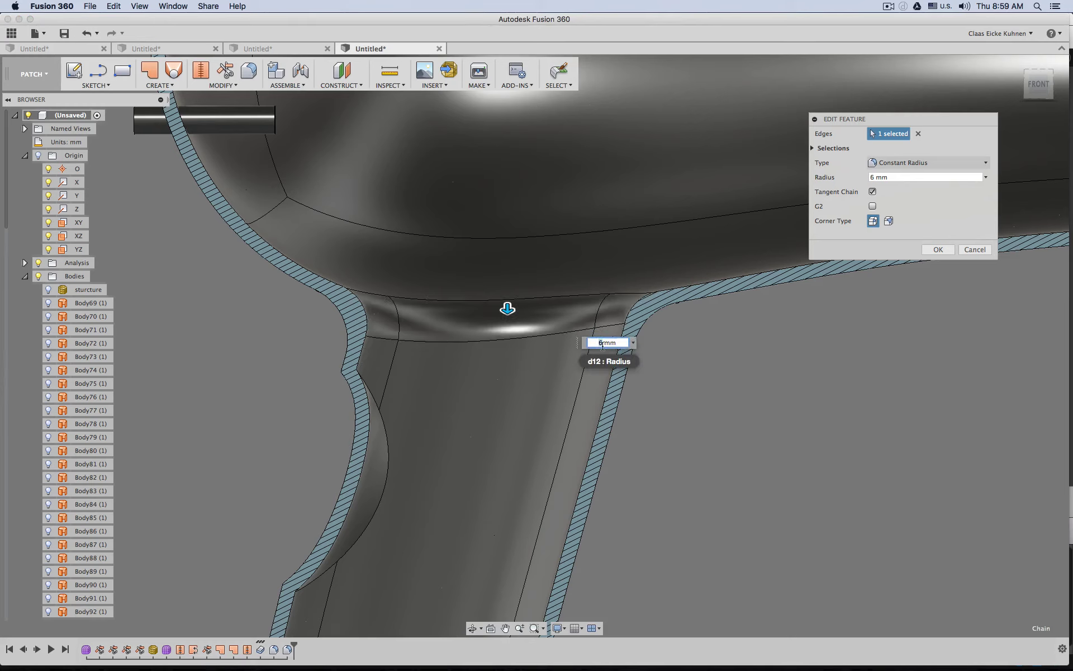
text(10)
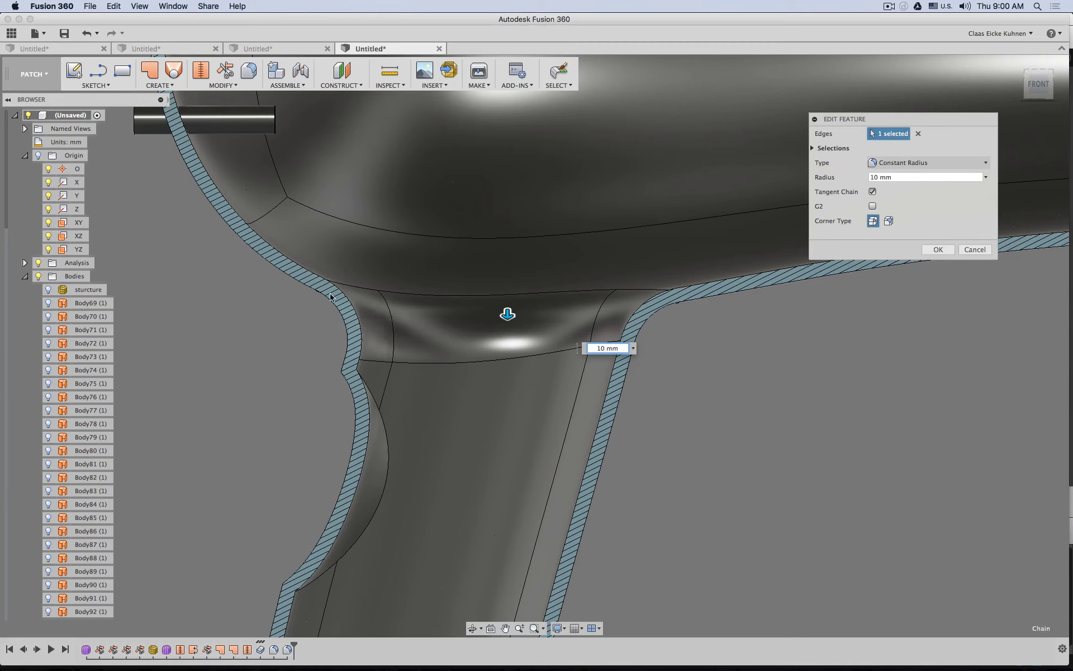
click(950, 248)
Start a fillet on the outer edge of the handle's finger recess, trying constant radii of 2 and 4 mm
shift+middle_drag(261, 426, 471, 437)
right_click(561, 423)
click(554, 446)
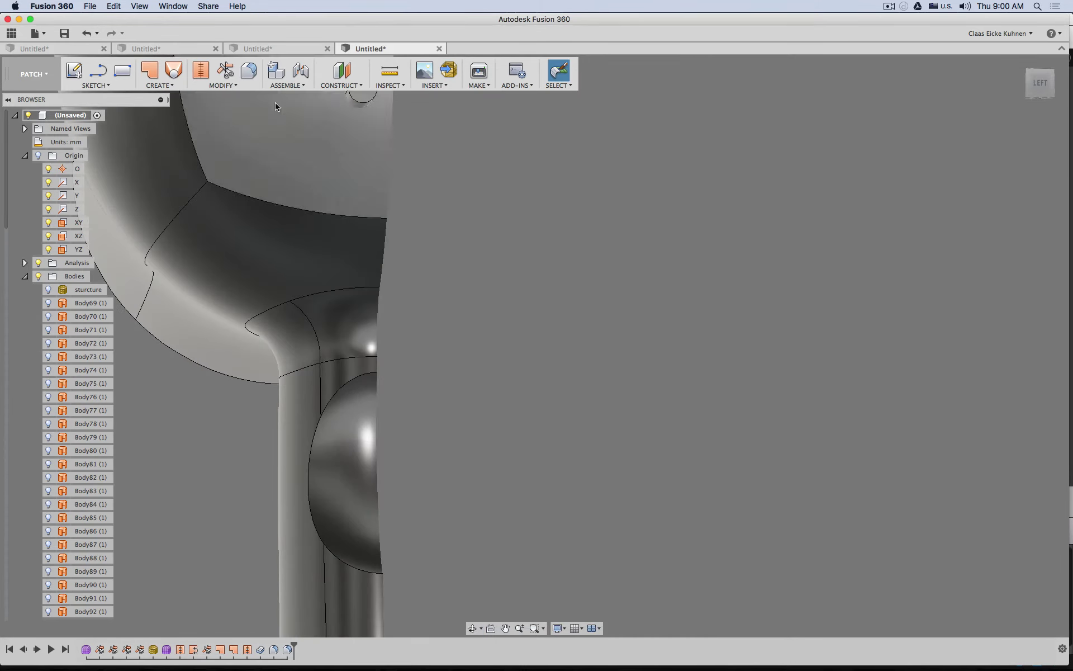
click(248, 72)
click(364, 378)
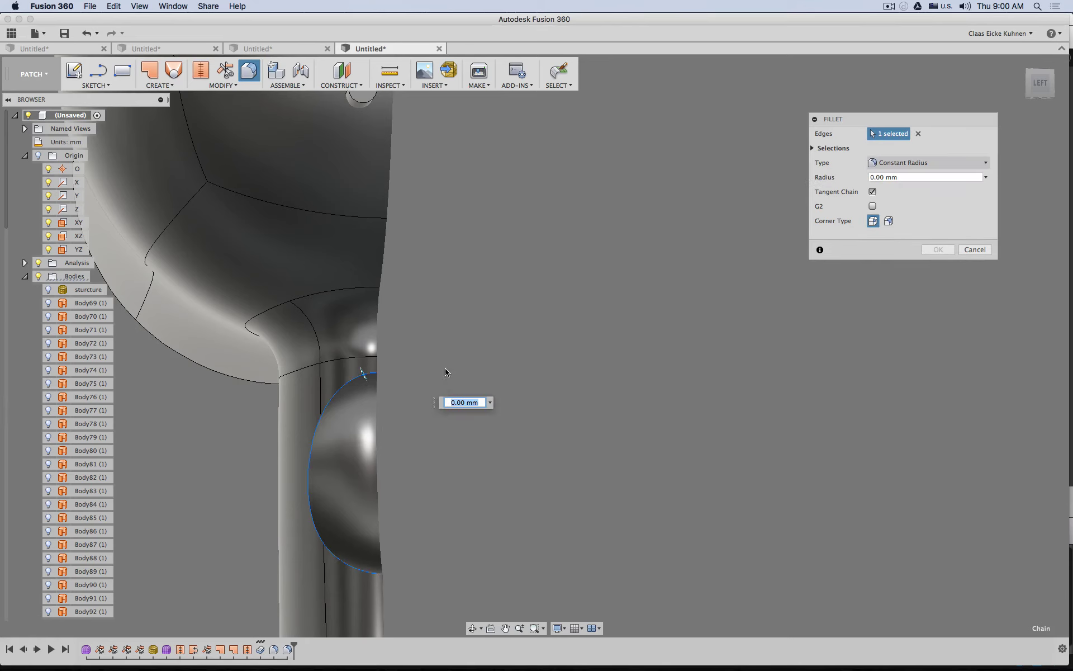
text(2)
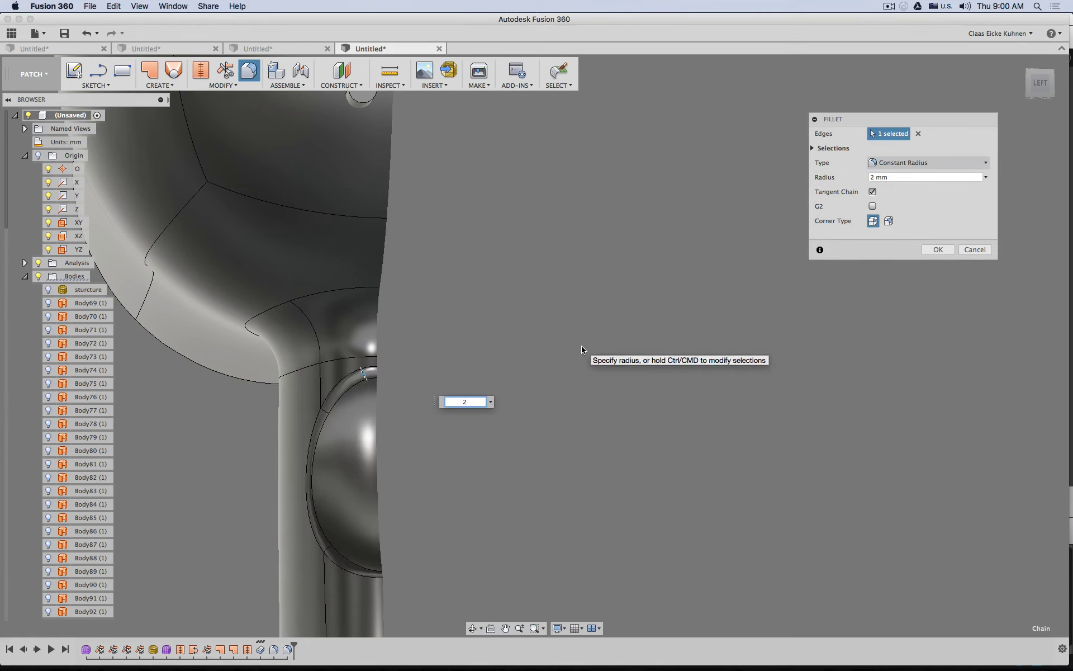
key(BackSpace)
text(4)
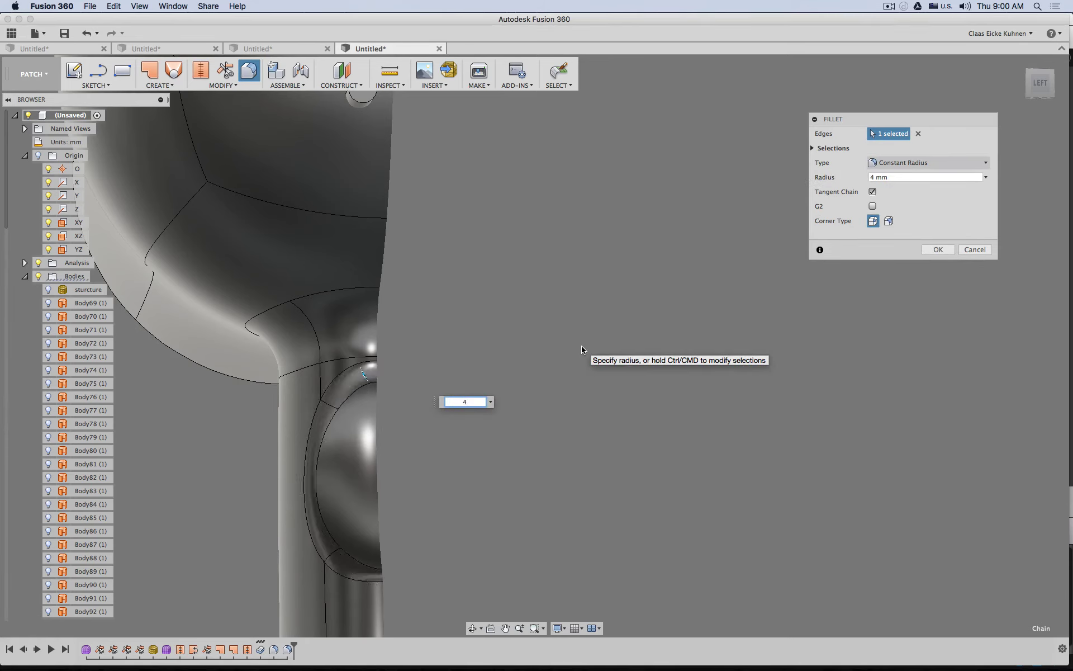
Switch the outer finger recess fillet to chord length, trying 2 mm before applying 3 mm
click(923, 163)
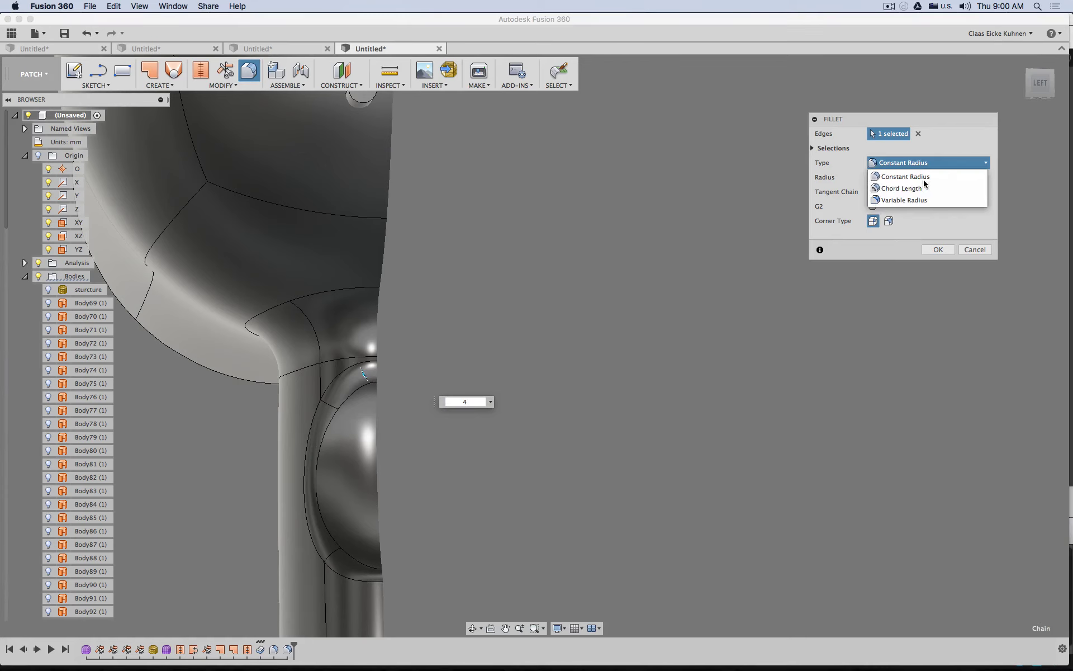
click(914, 193)
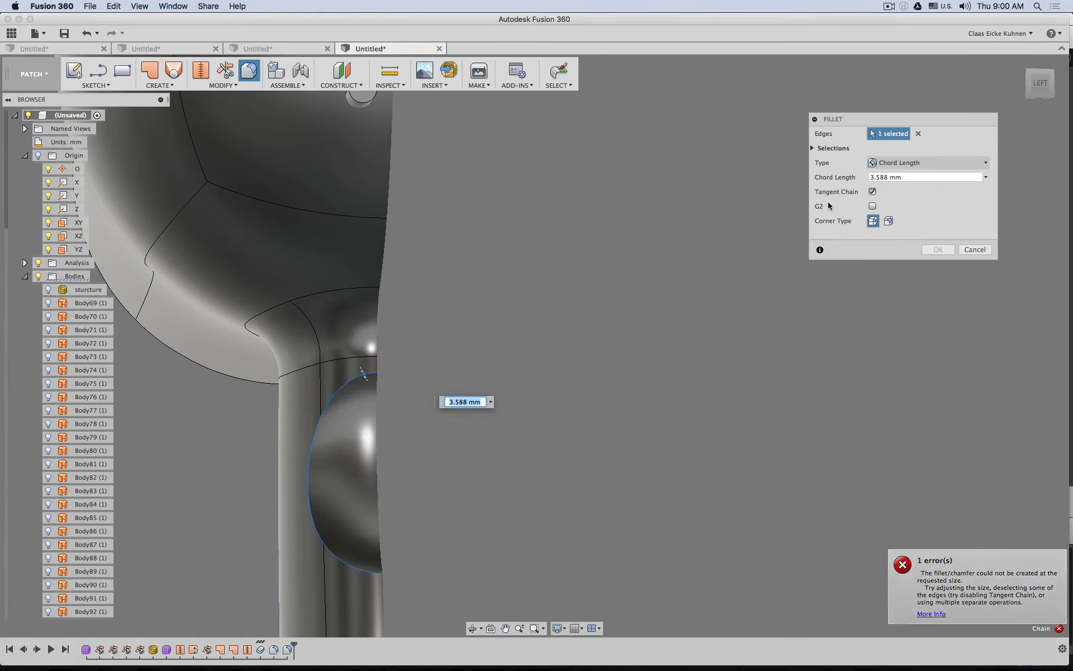
text(2)
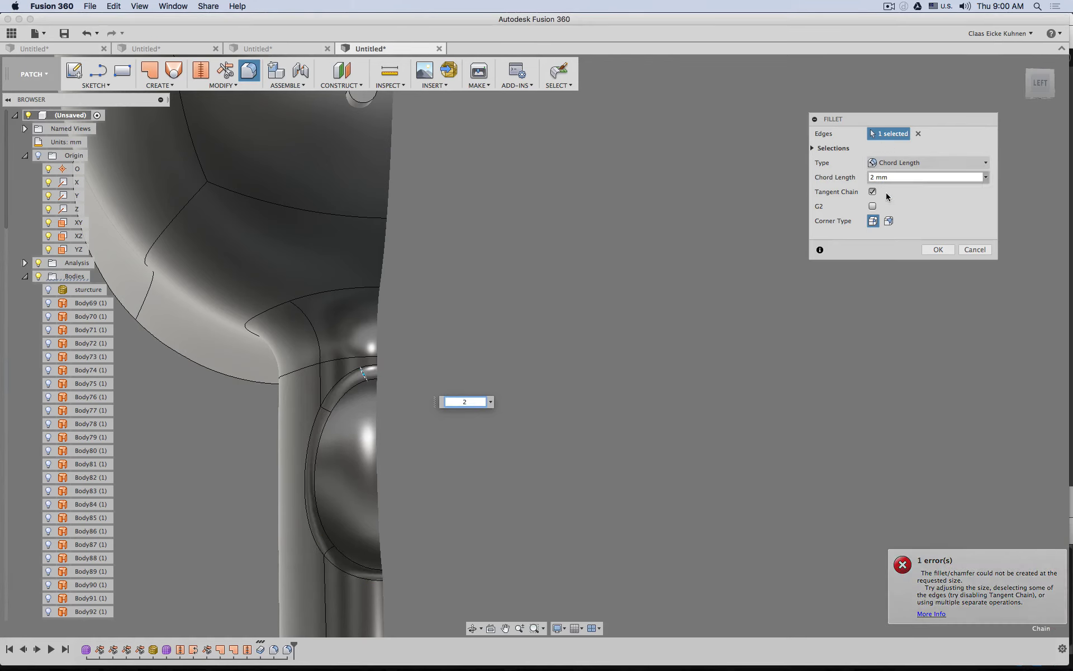
key(BackSpace)
text(3)
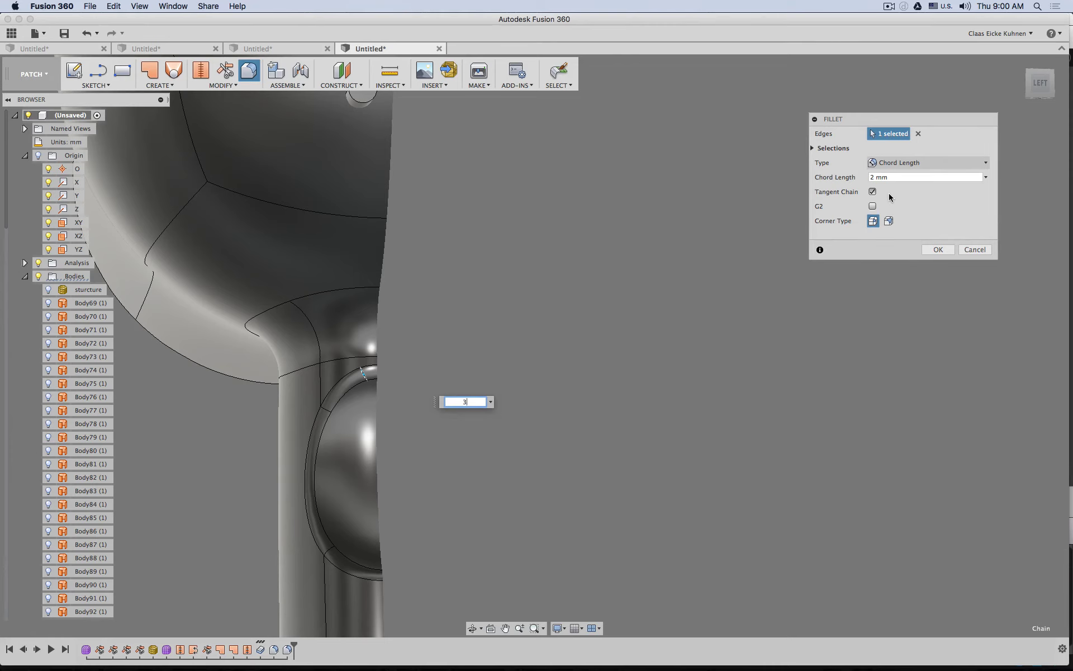
key(Return)
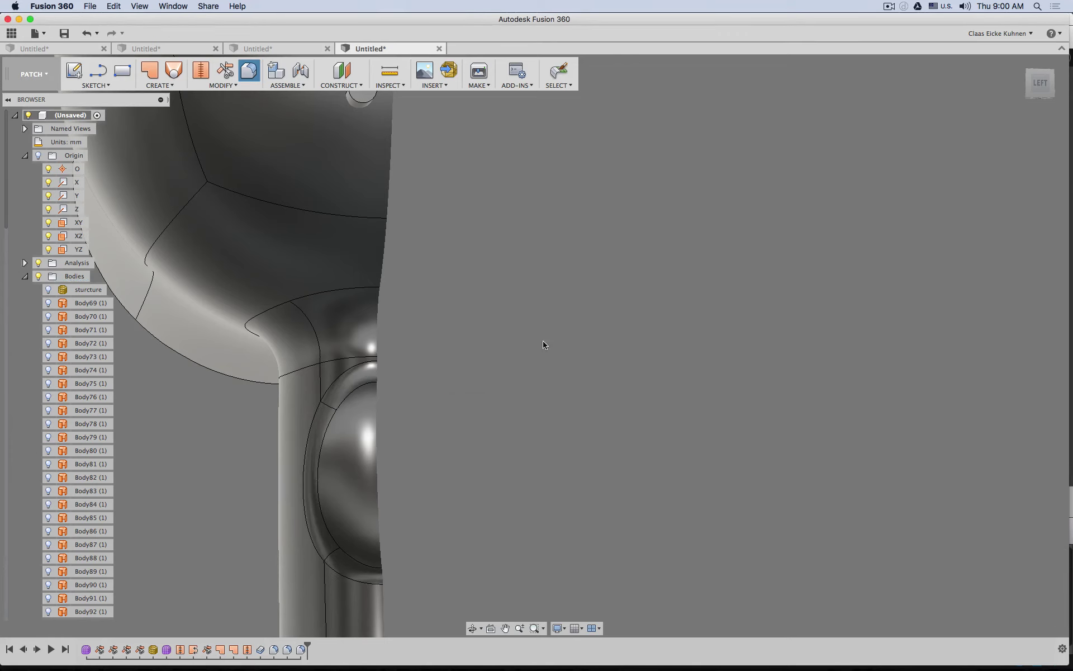
Fillet the inner edge of the finger recess with a 2 mm constant radius, and view the whole sectioned shell from the front
shift+middle_drag(633, 334, 555, 340)
middle_drag(468, 433, 370, 320)
scroll(491, 241, down, 3)
scroll(490, 243, up, 6)
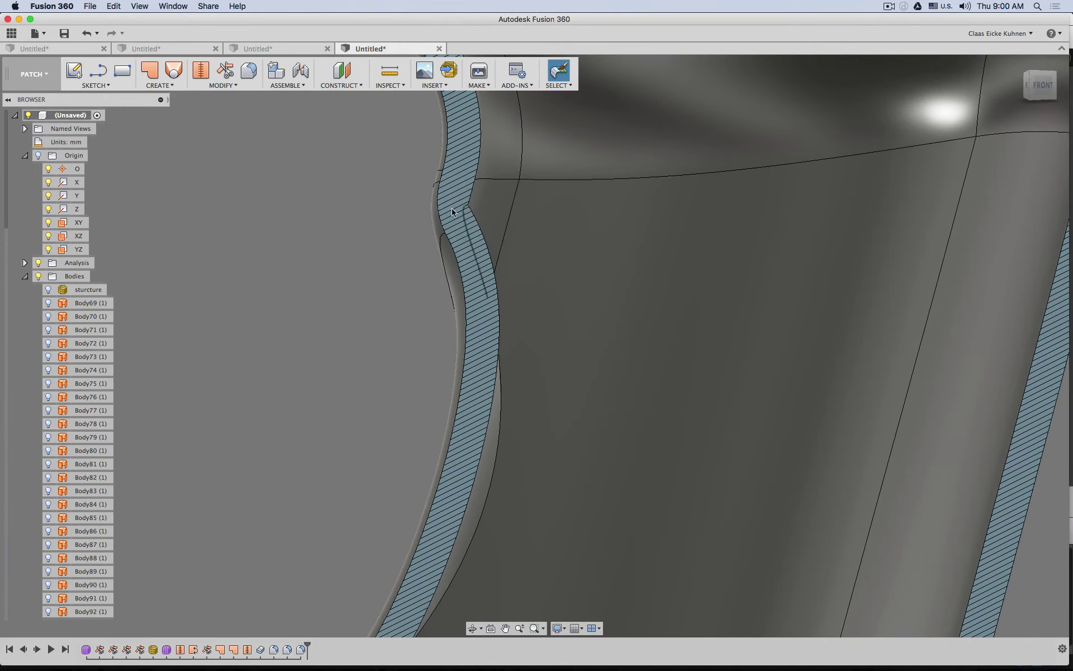
scroll(328, 282, down, 4)
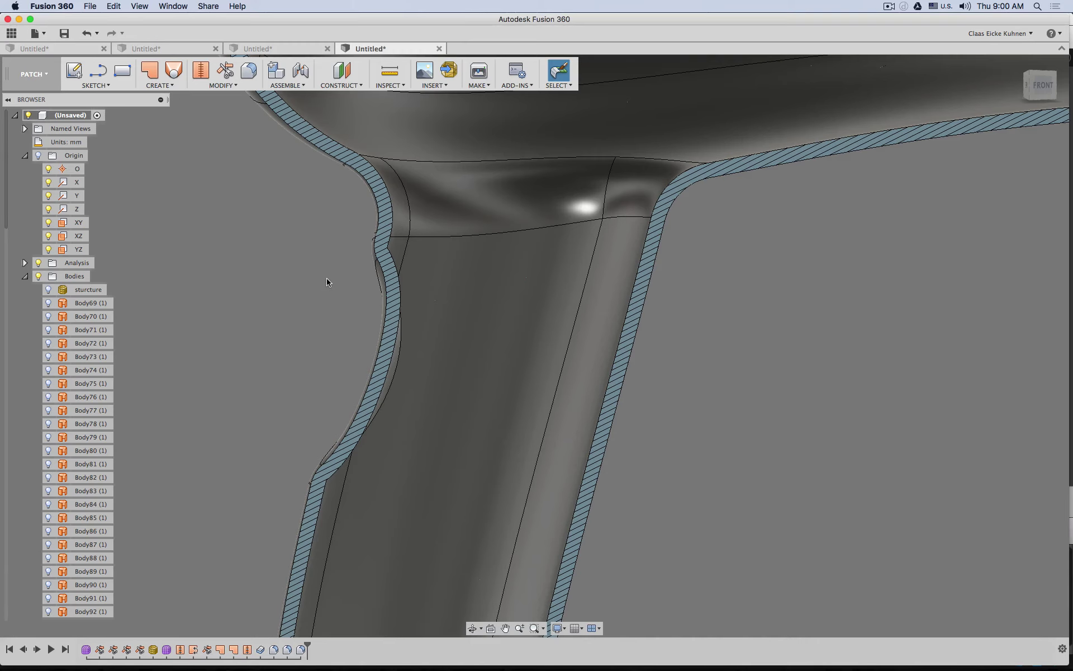
shift+middle_drag(333, 281, 283, 287)
click(252, 71)
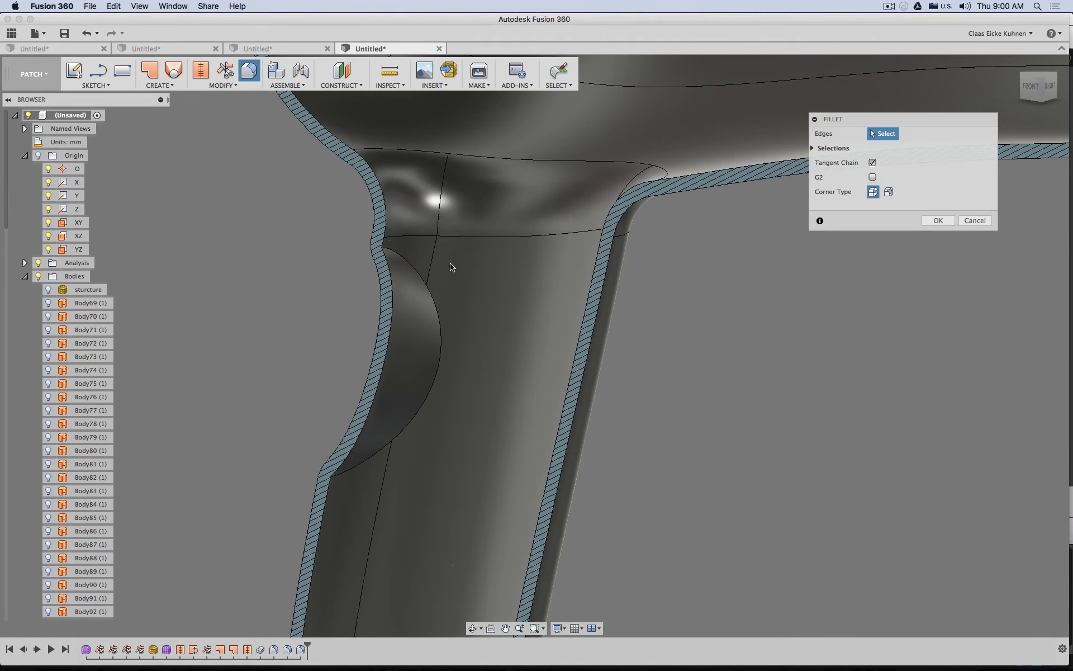
click(403, 250)
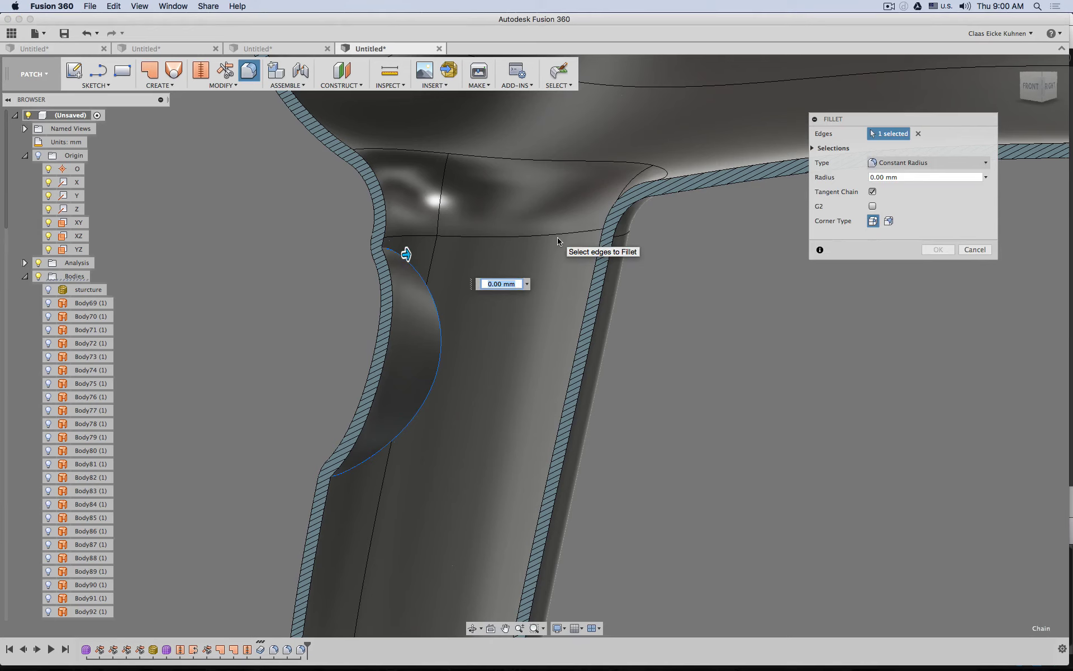
text(2)
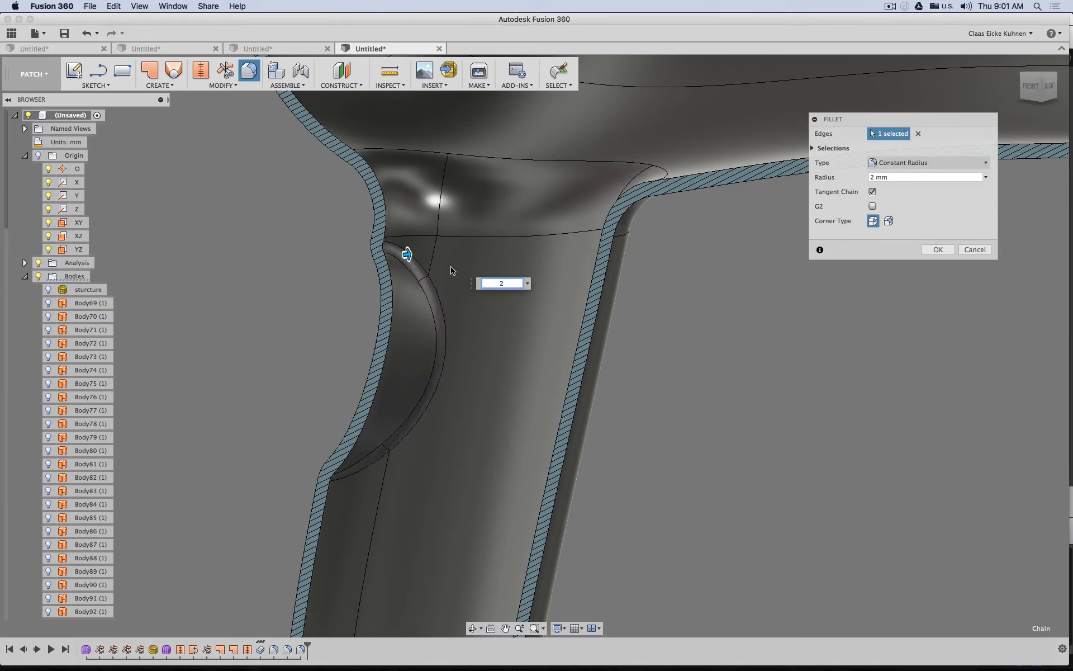
key(Return)
shift+middle_drag(299, 266, 318, 264)
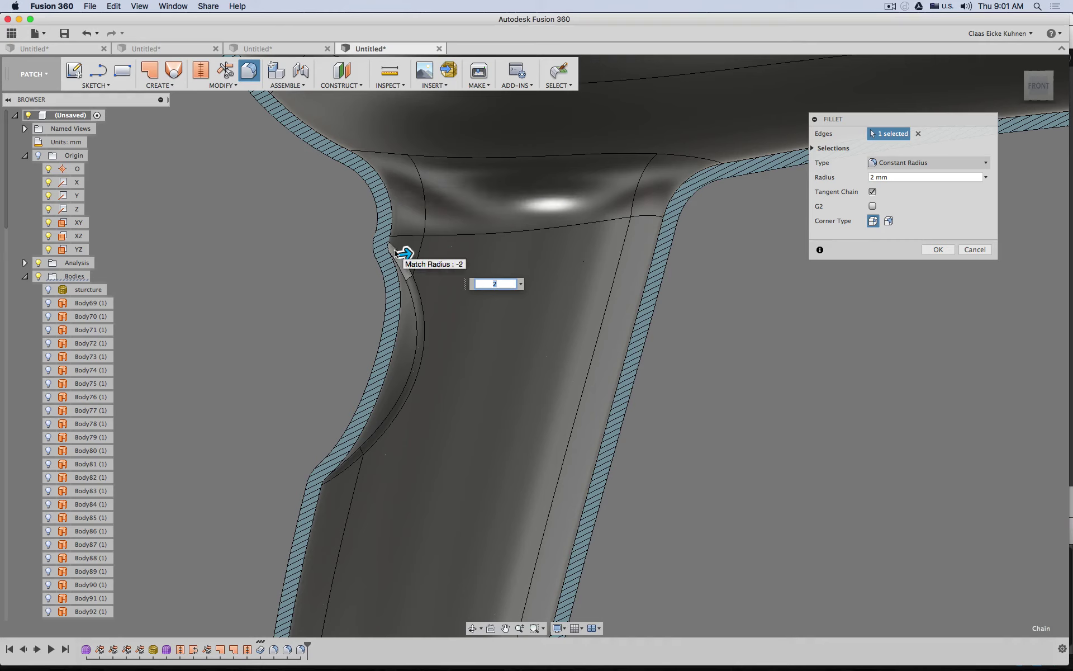
scroll(498, 316, down, 5)
scroll(693, 330, down, 2)
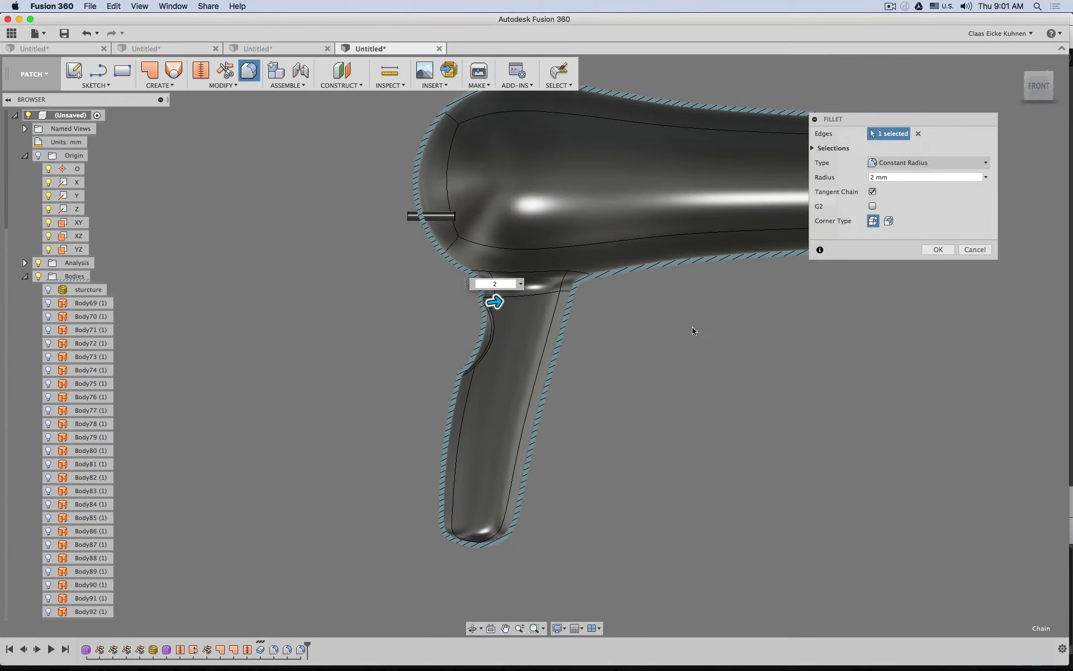
click(939, 249)
middle_drag(698, 335, 612, 378)
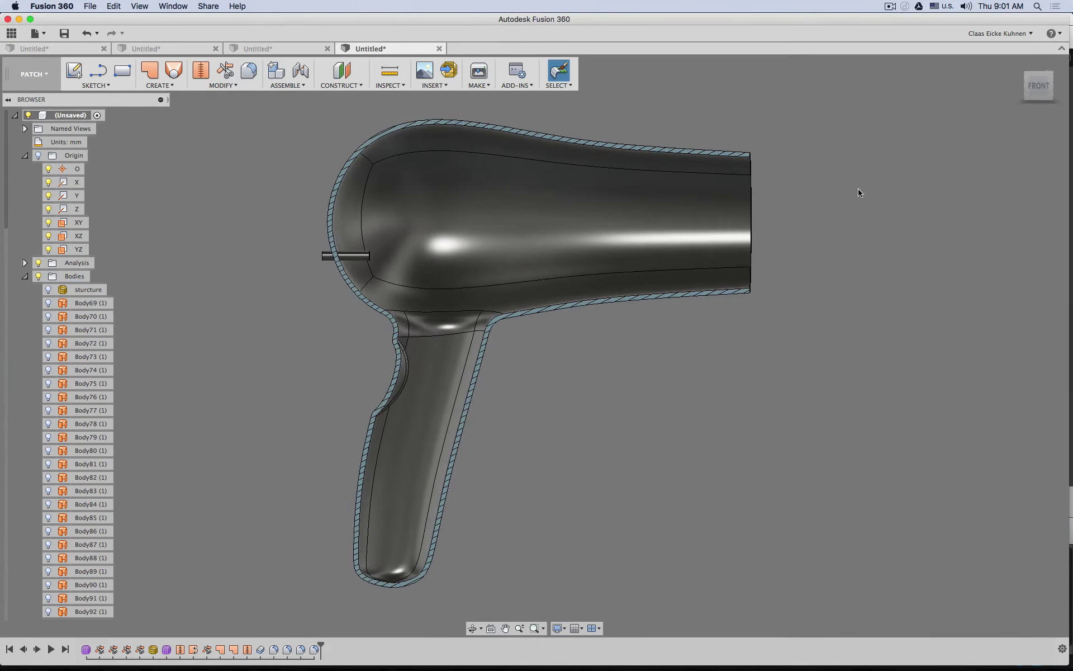
click(1038, 88)
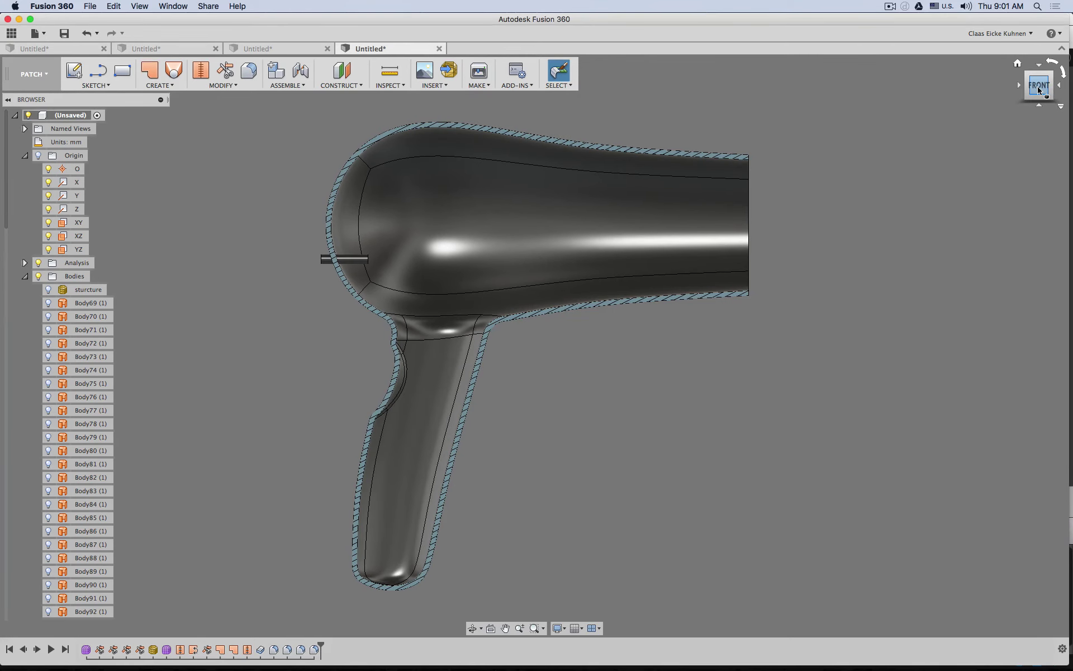